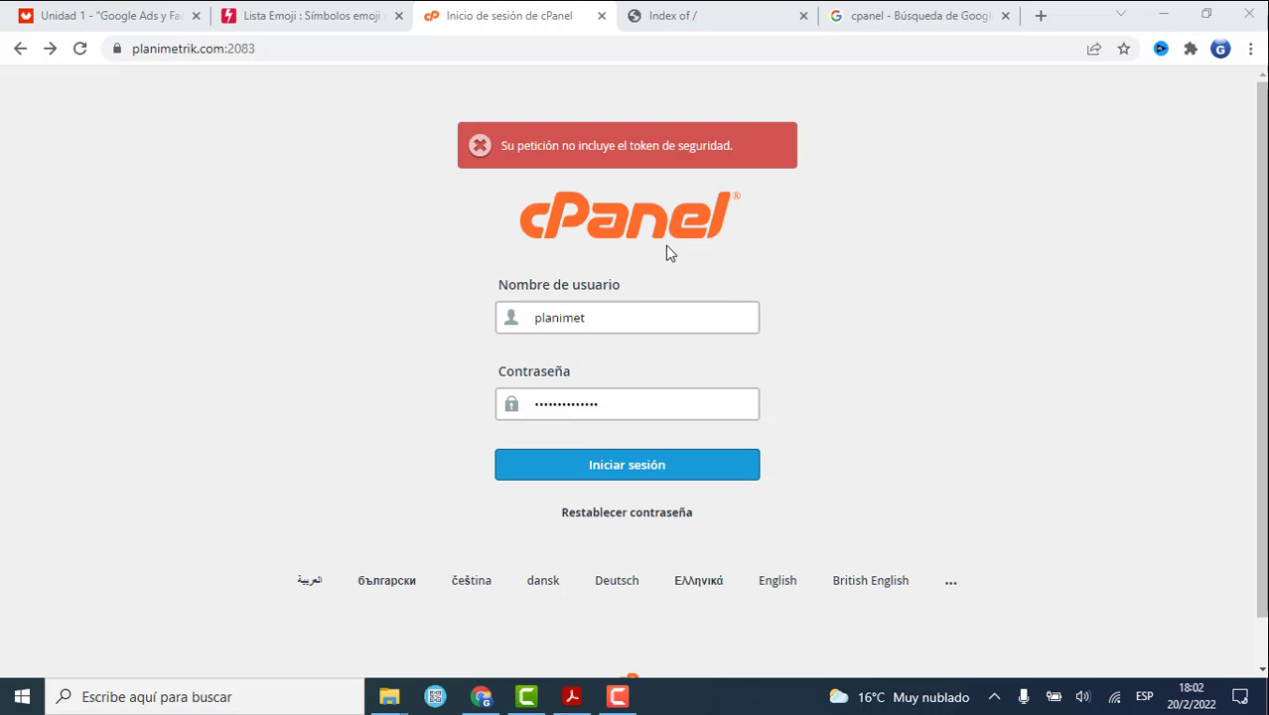
Log in to cPanel, scroll the Tools page, and bring up the Google image results for 'cpanel'
click(616, 478)
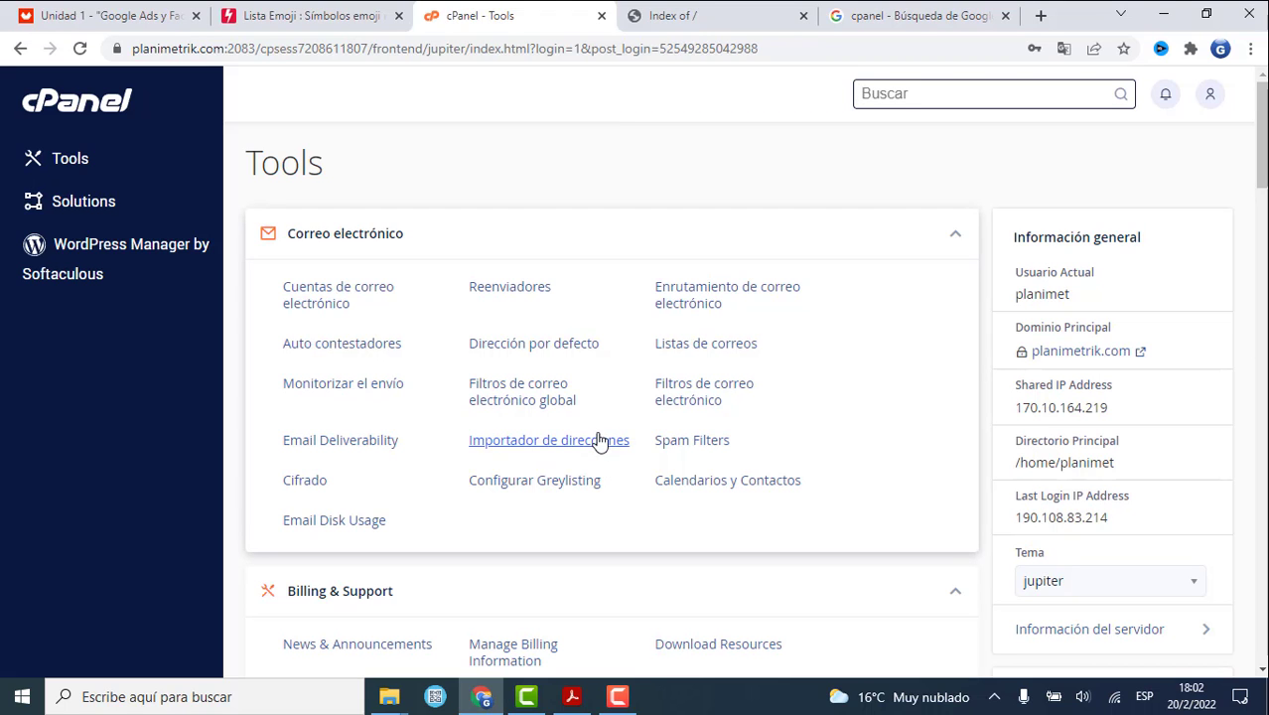
scroll(617, 382, down, 2)
scroll(617, 382, down, 2)
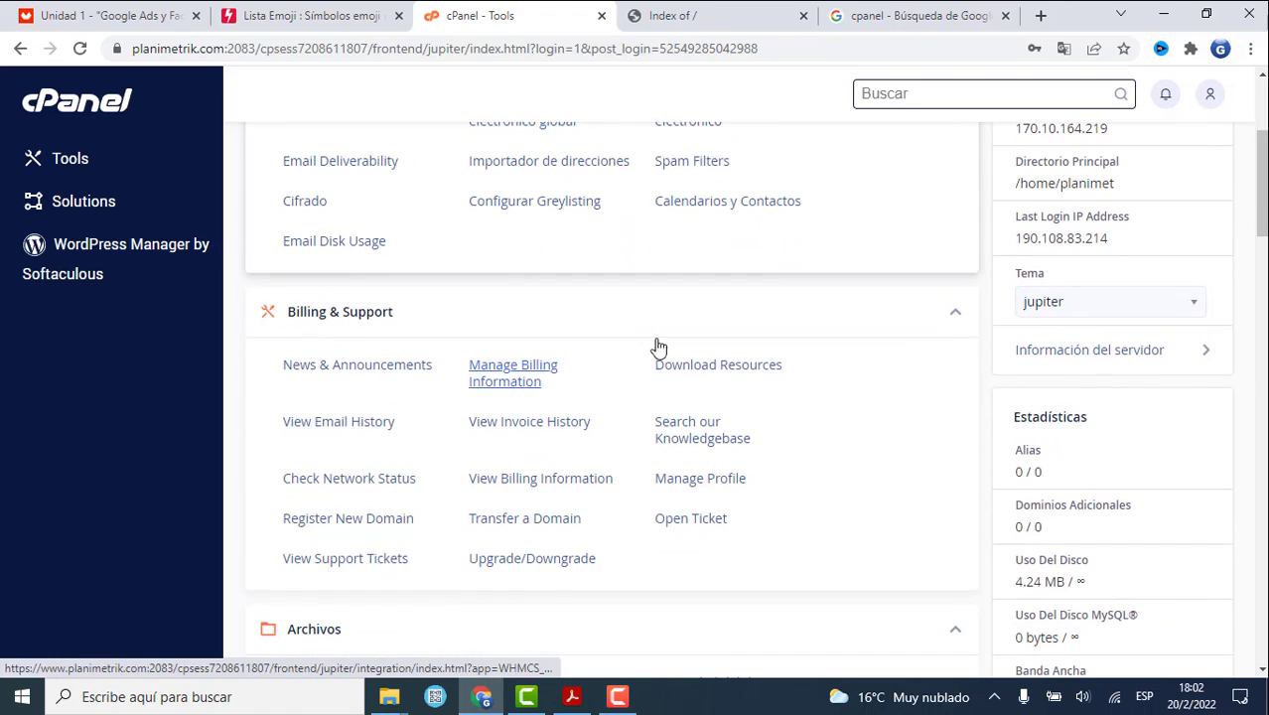
click(923, 15)
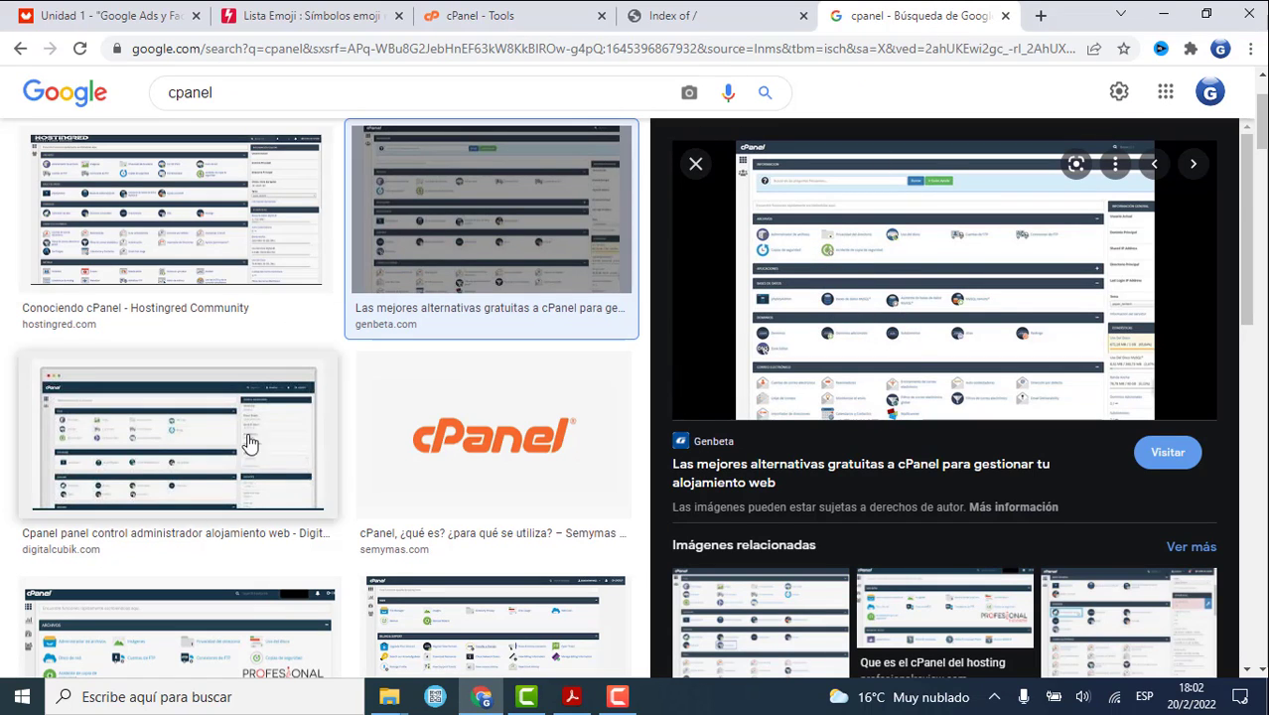
Go back to the 'cPanel - Tools' browser tab
click(466, 18)
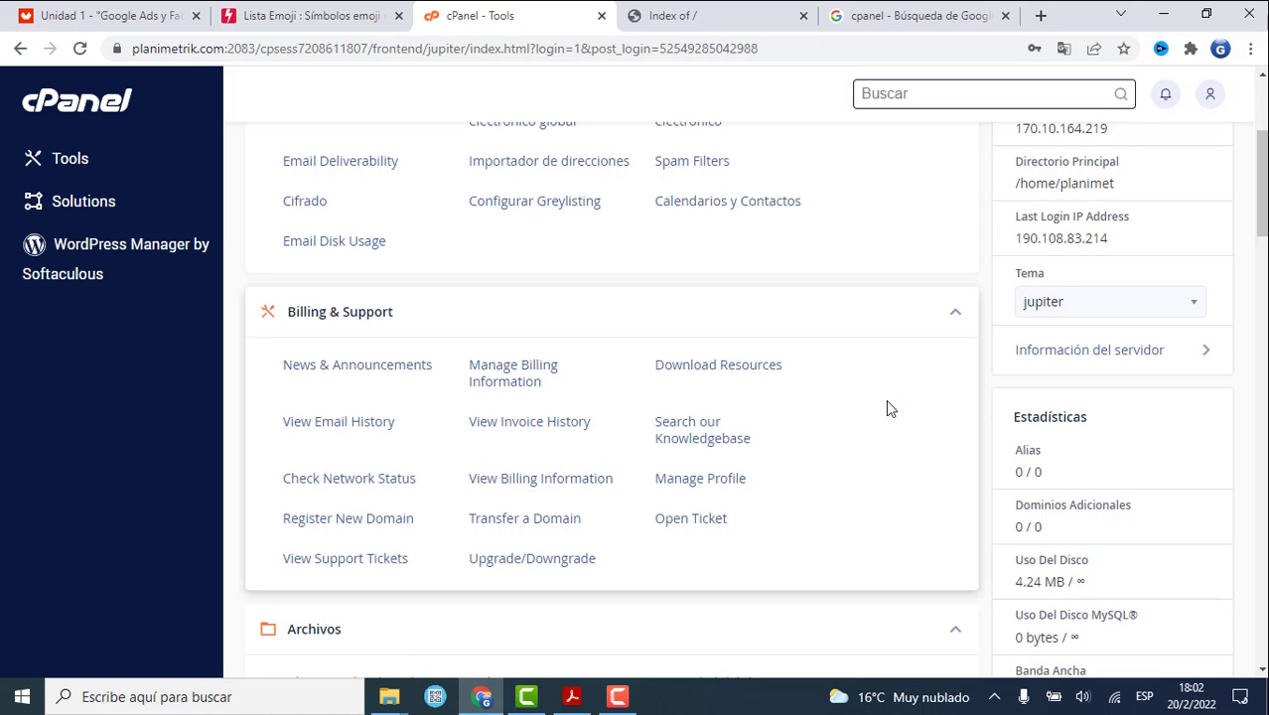
Scroll down the Tools page to the Softaculous scripts such as WordPress, Joomla and AbanteCart
scroll(886, 408, down, 7)
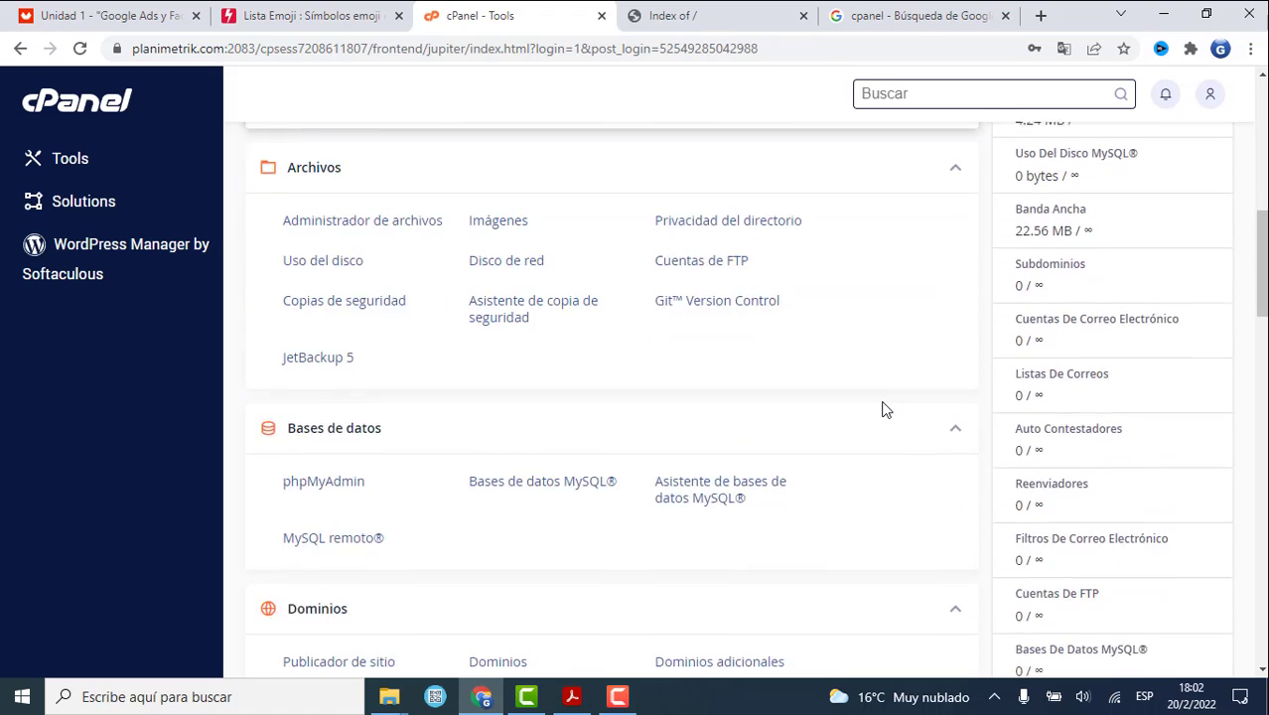
scroll(887, 408, down, 15)
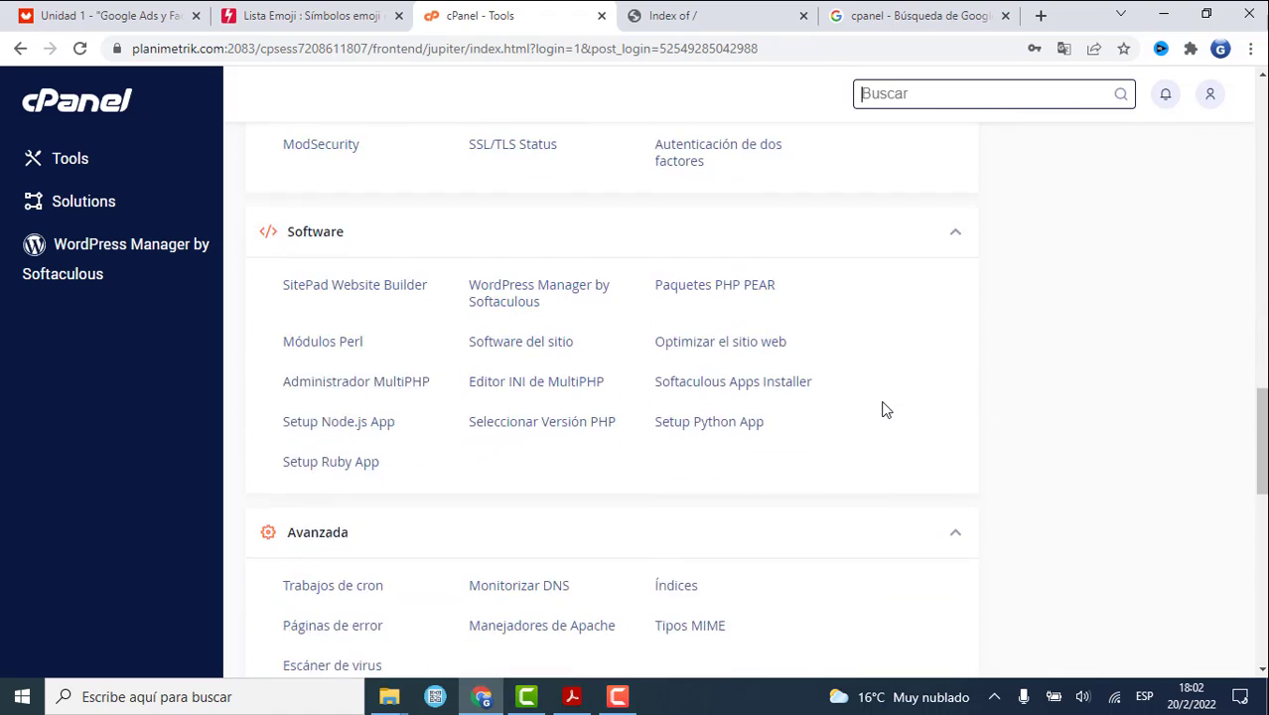
scroll(880, 400, down, 4)
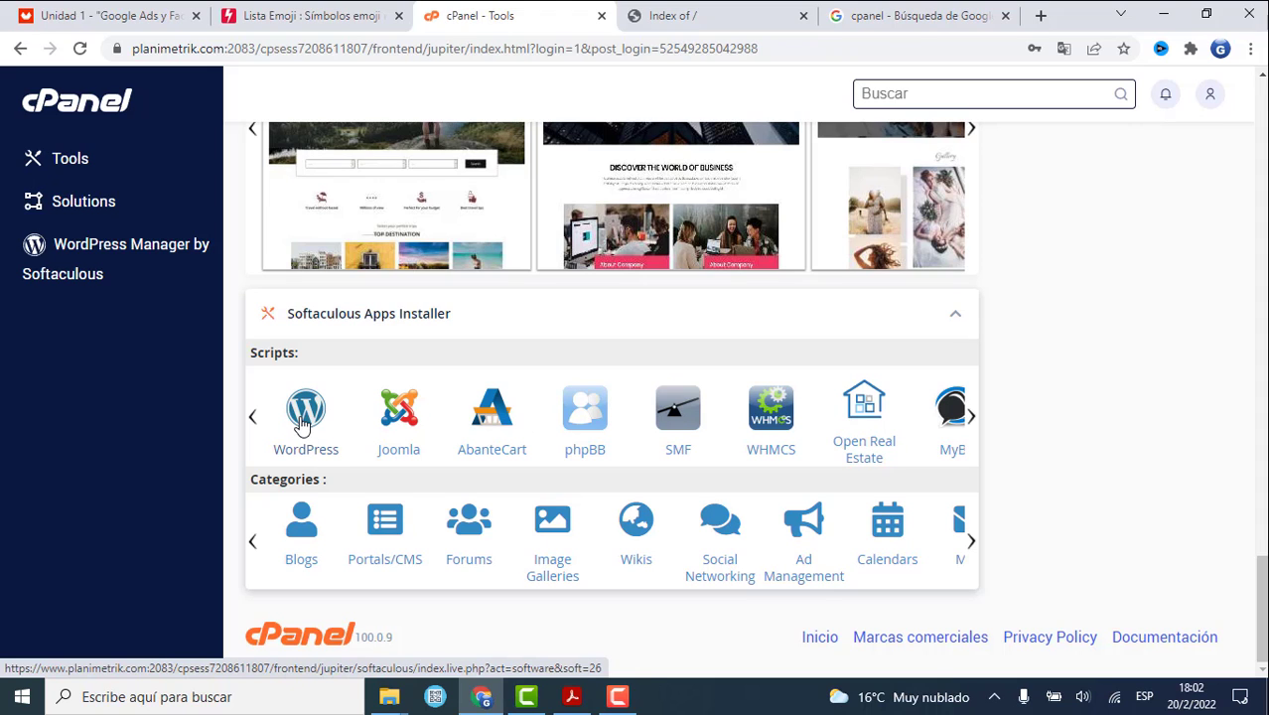
Open WordPress in Softaculous, dismiss the translation offer, and highlight version 5.9
click(304, 424)
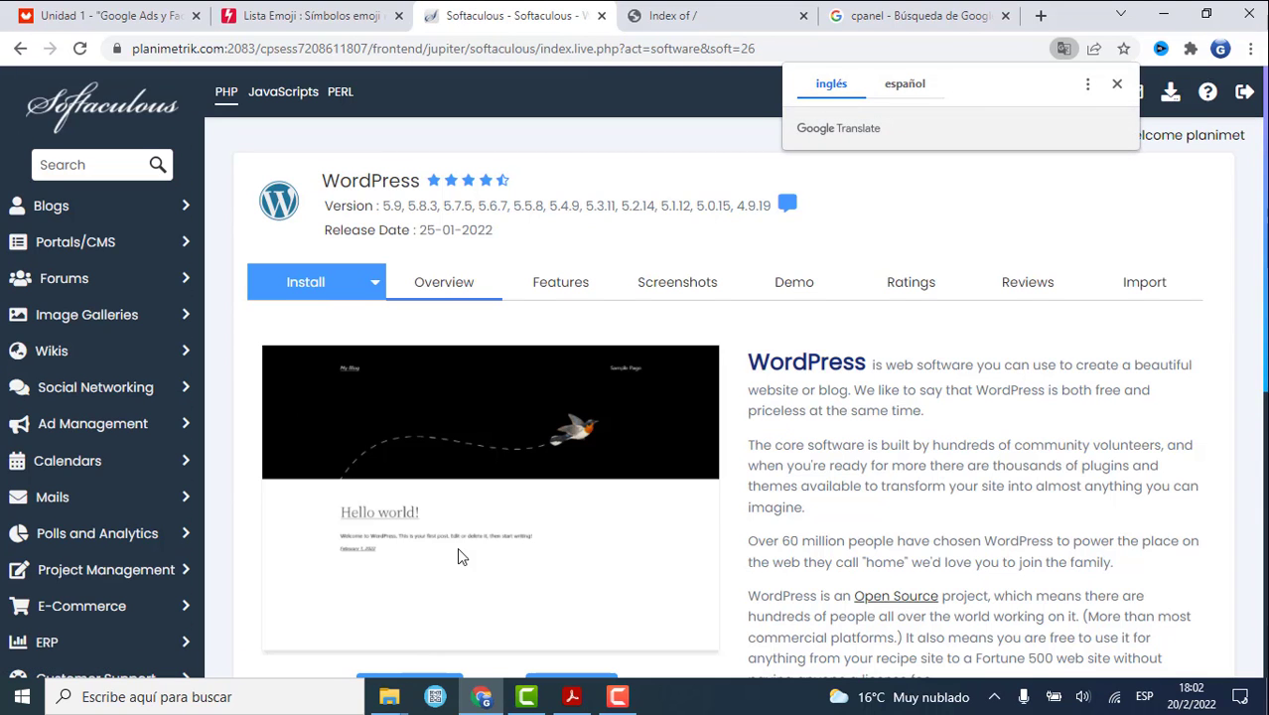
scroll(591, 566, down, 2)
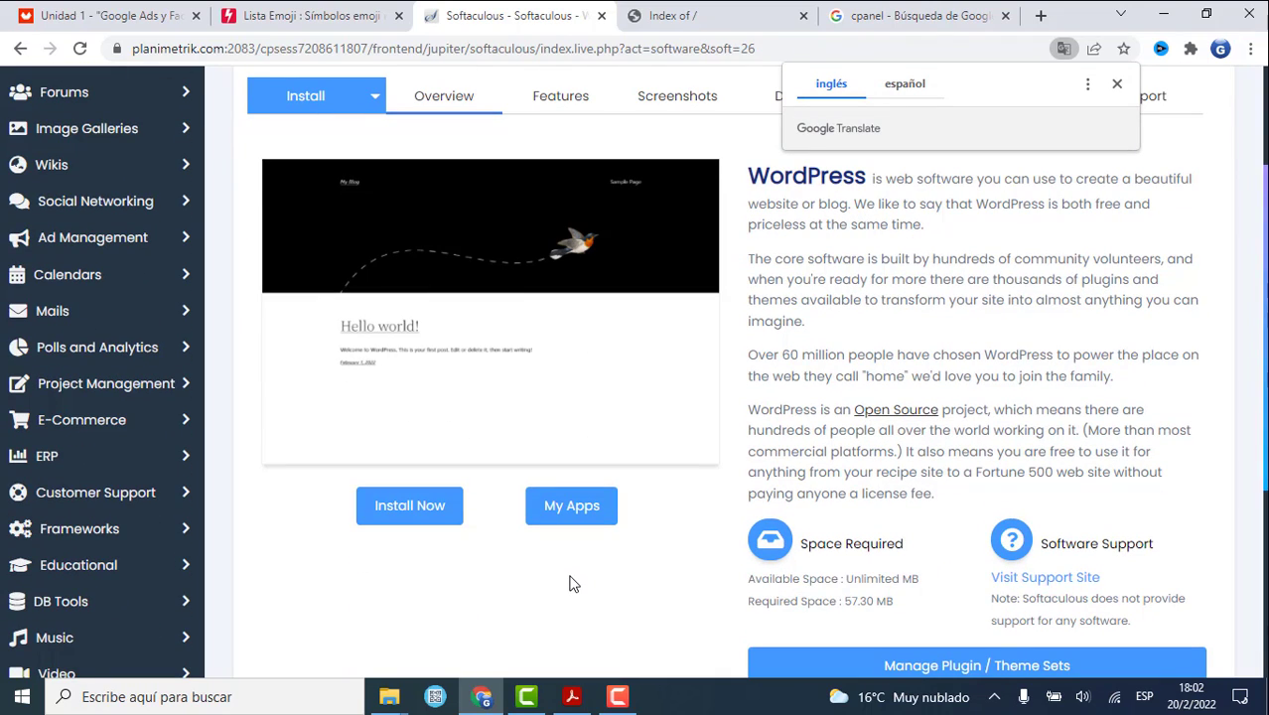
click(1116, 85)
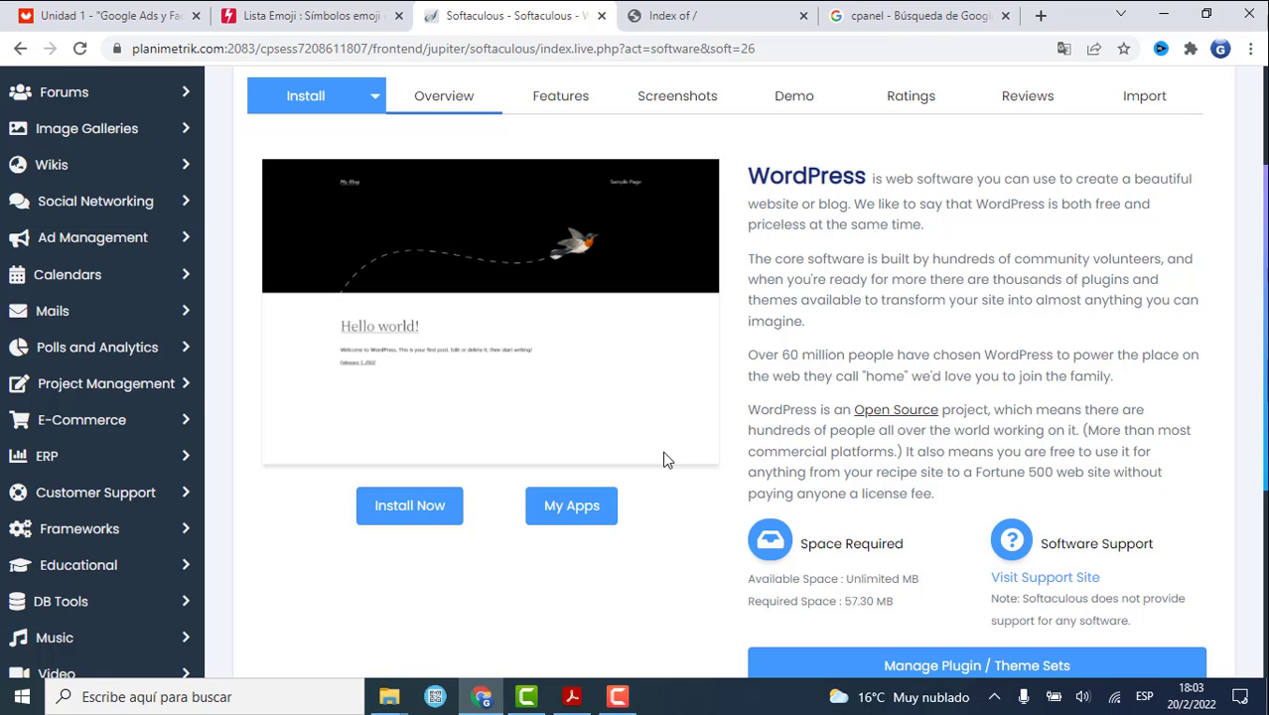
scroll(486, 407, up, 3)
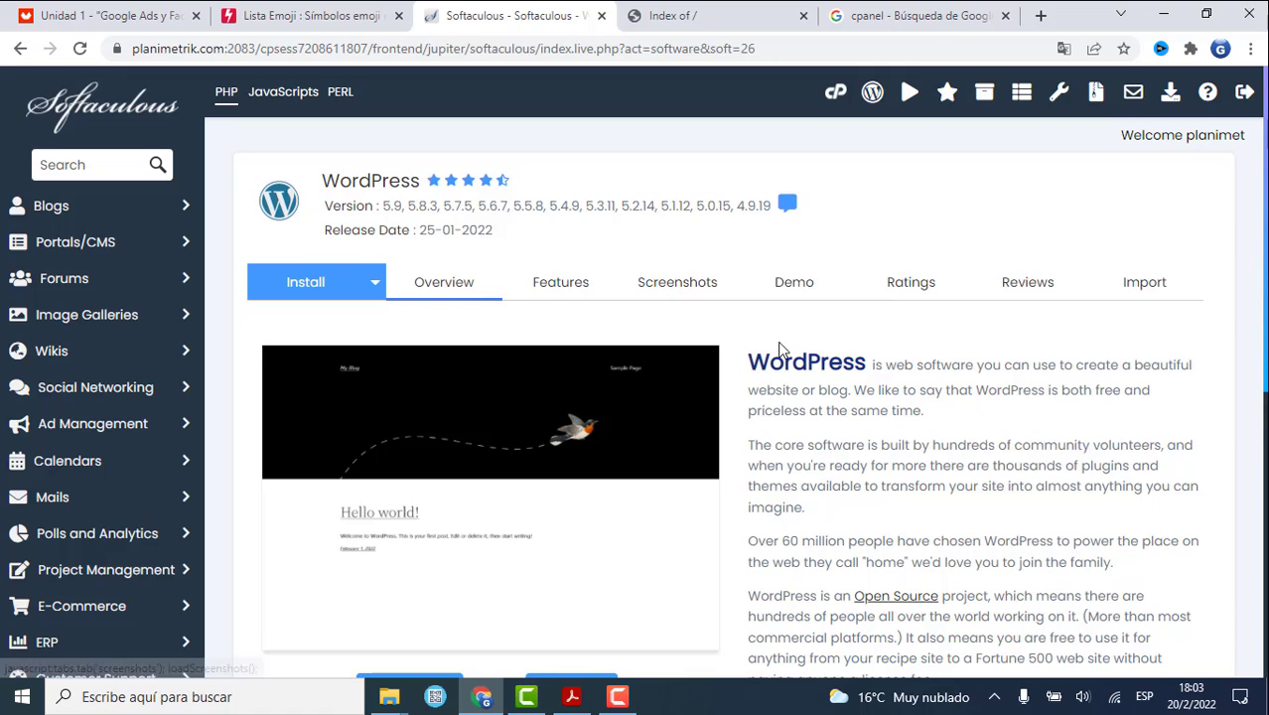
drag(402, 207, 375, 208)
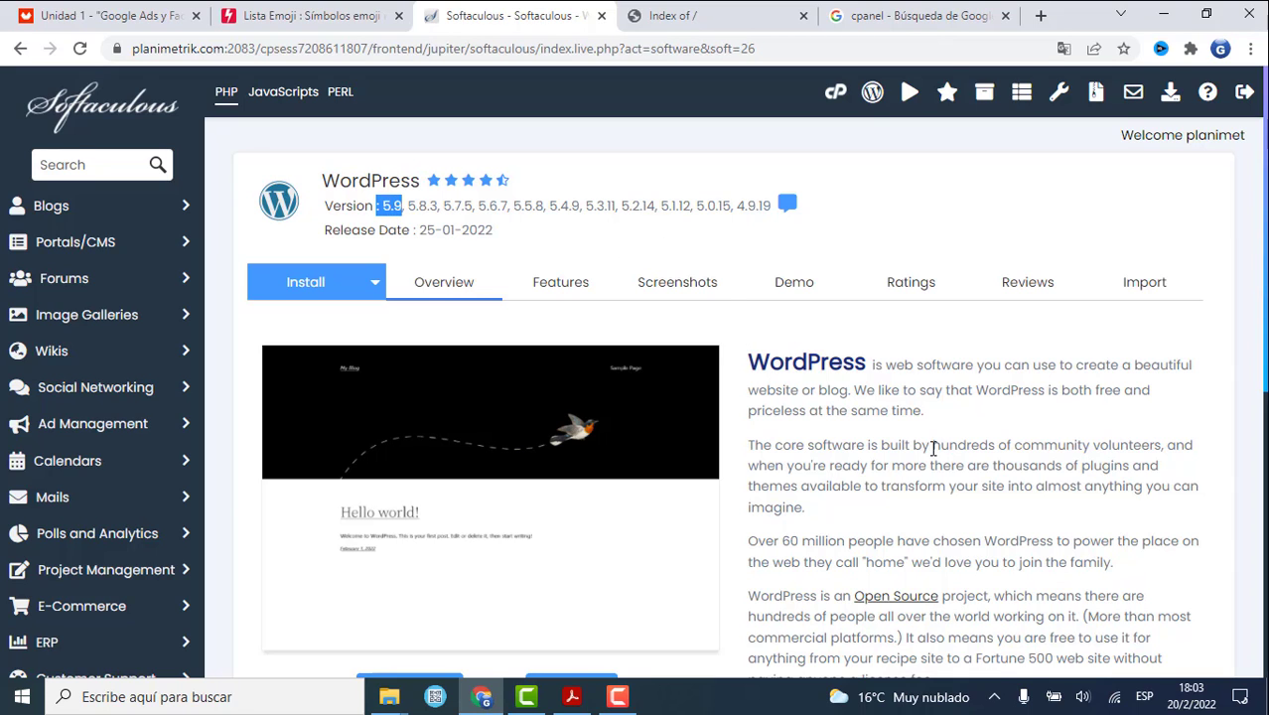
Scroll down the WordPress page and start a new installation with Install Now
scroll(943, 451, down, 1)
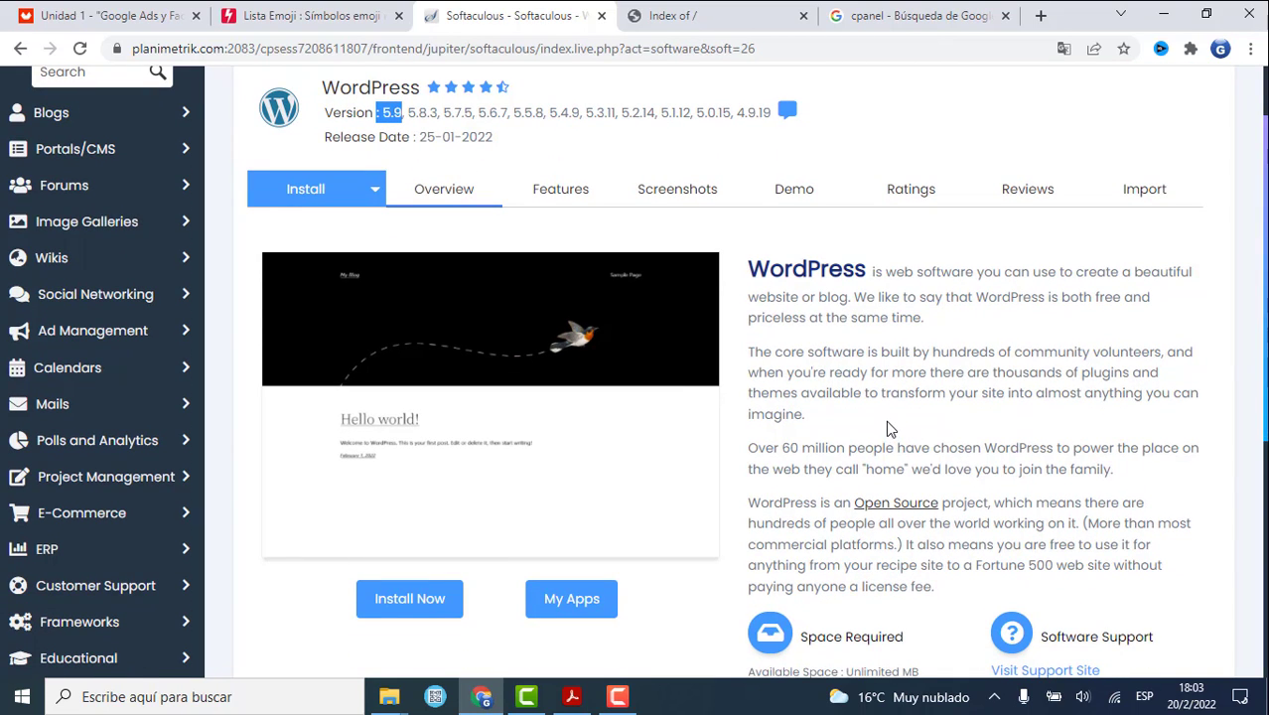
scroll(889, 426, down, 2)
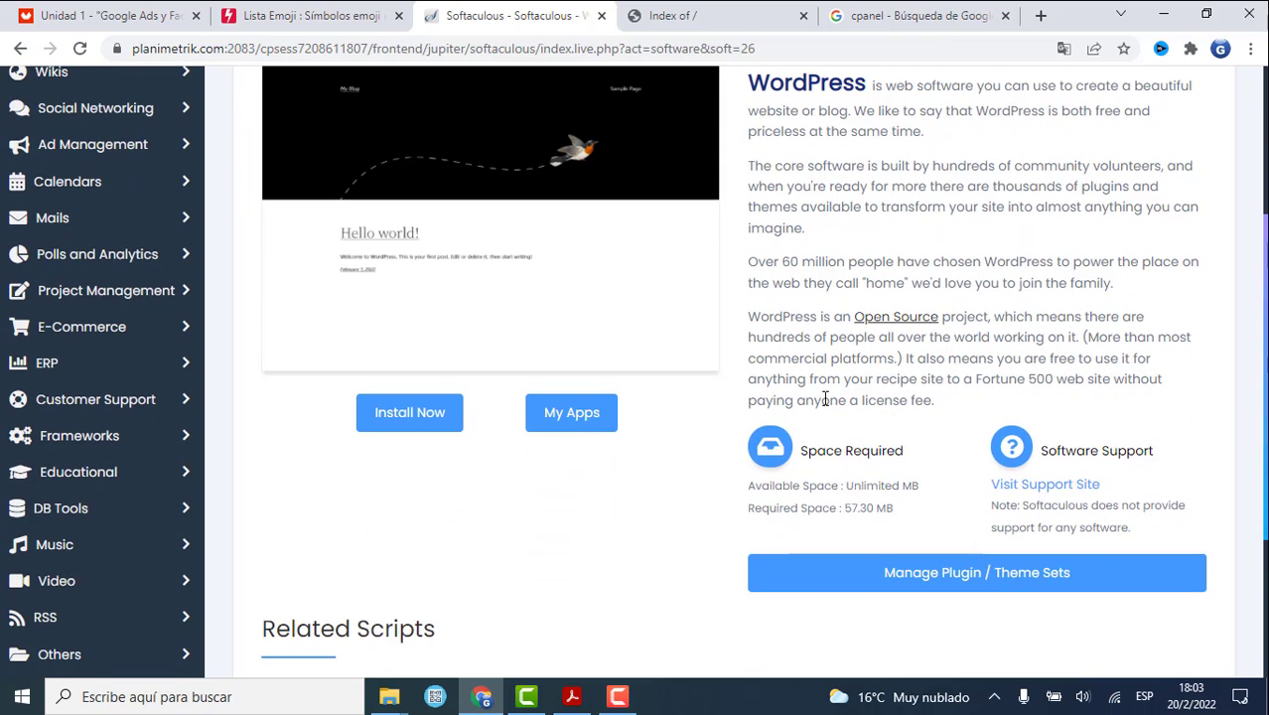
scroll(526, 521, down, 1)
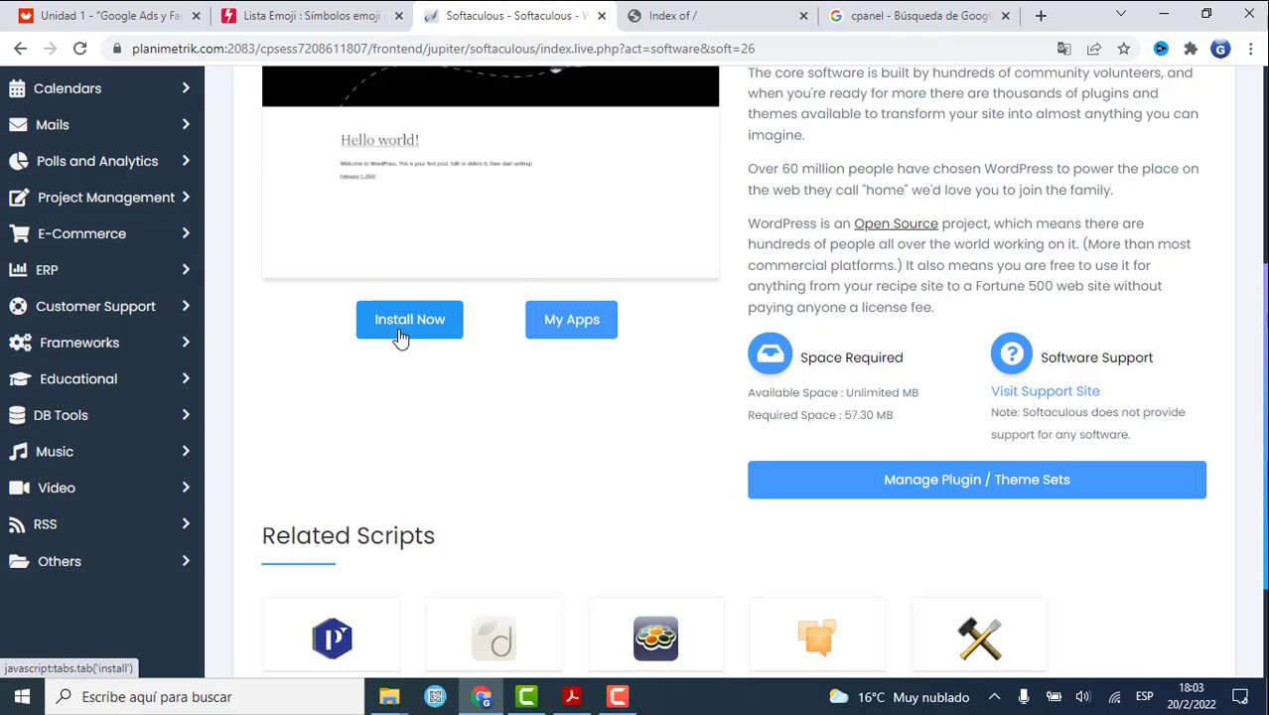
click(401, 337)
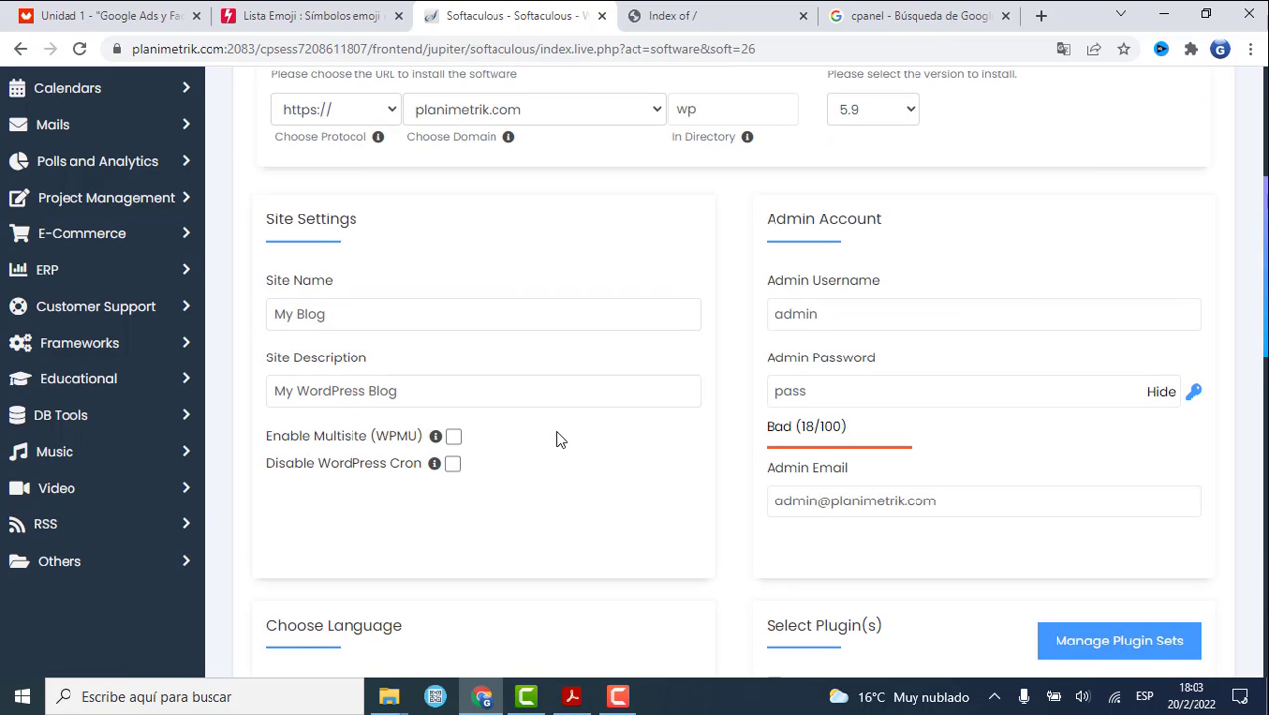
scroll(557, 439, up, 1)
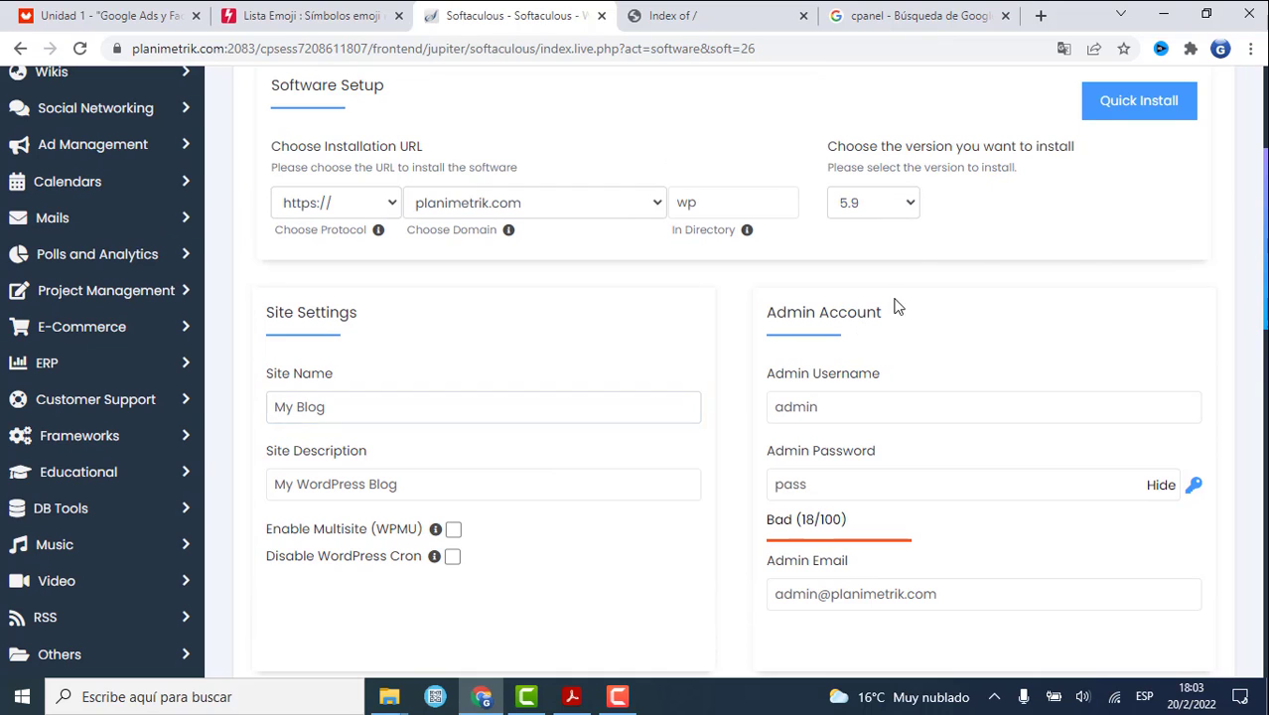
scroll(993, 280, up, 1)
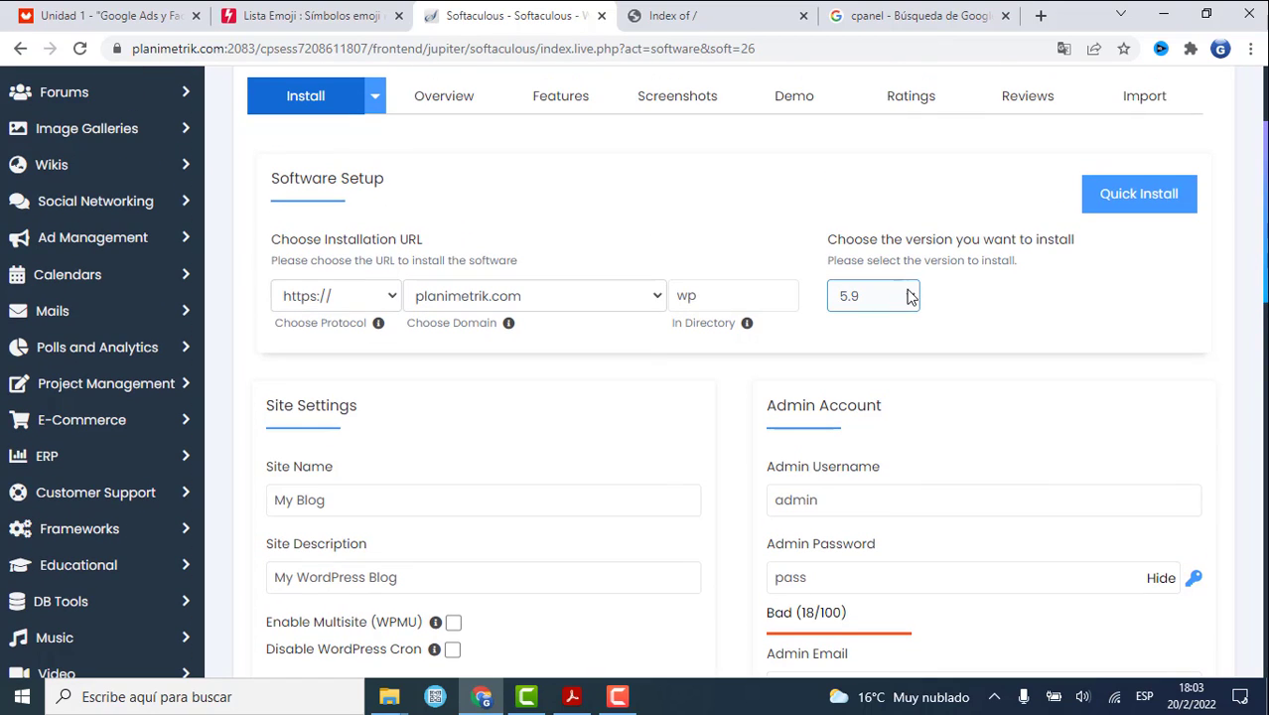
click(907, 307)
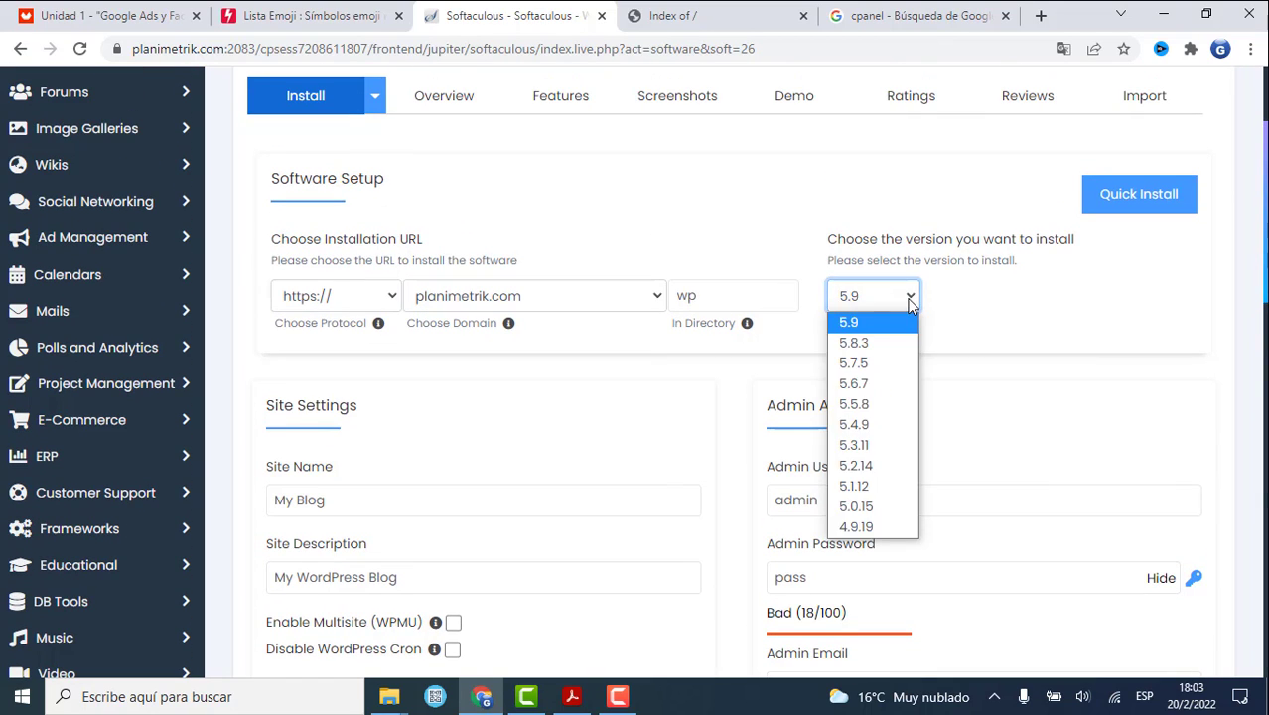
click(908, 307)
click(909, 305)
click(899, 322)
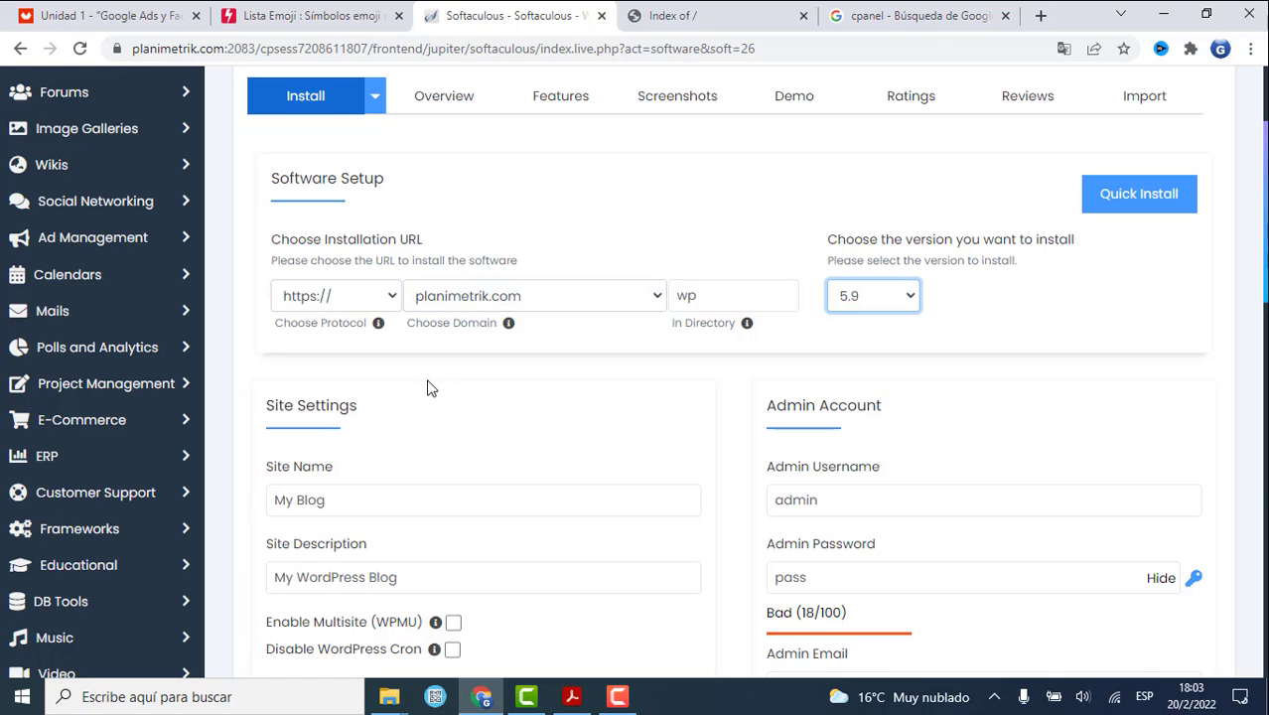
click(394, 303)
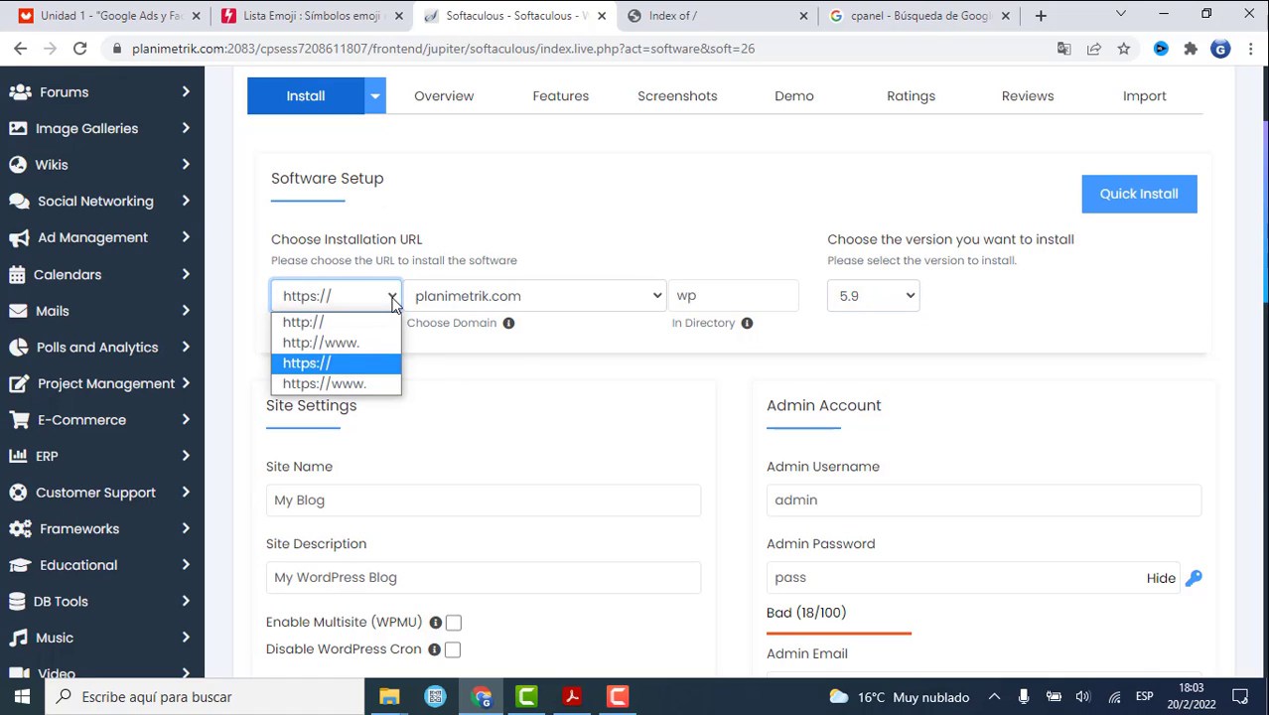
click(354, 384)
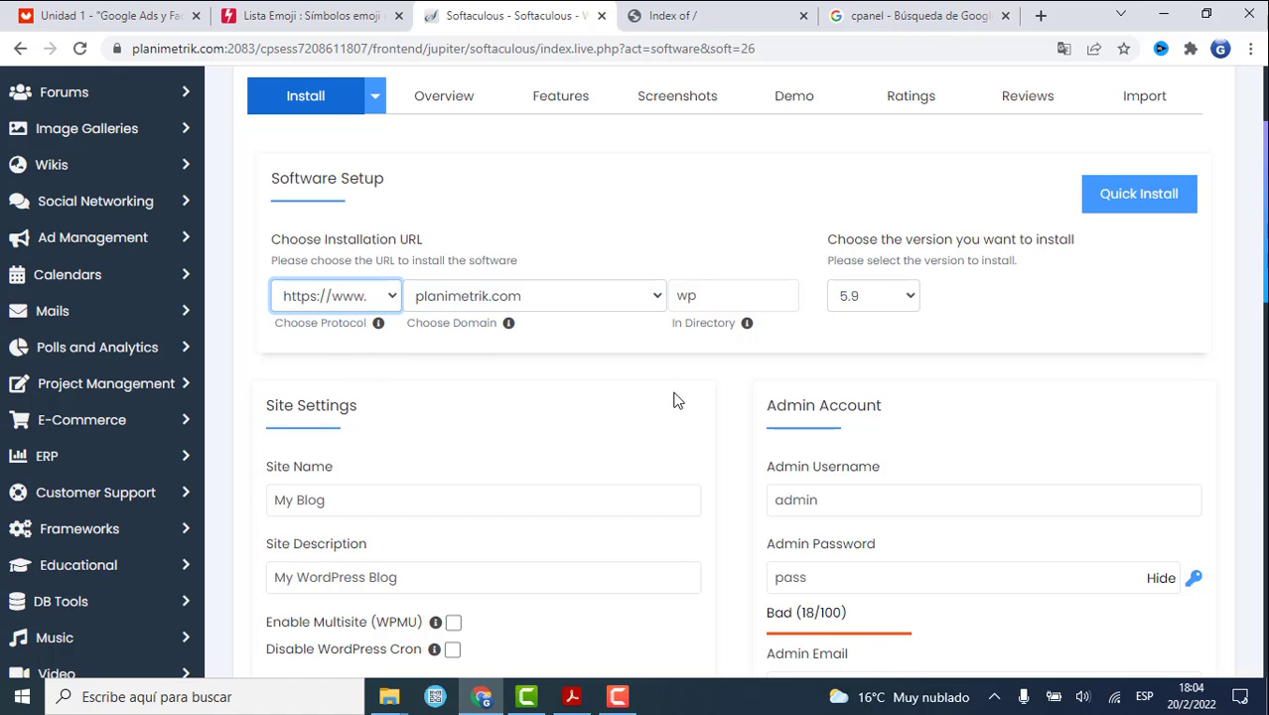
Select the 'wp' install directory, then switch to the planimetrik.com 'Index of /' tab
click(705, 295)
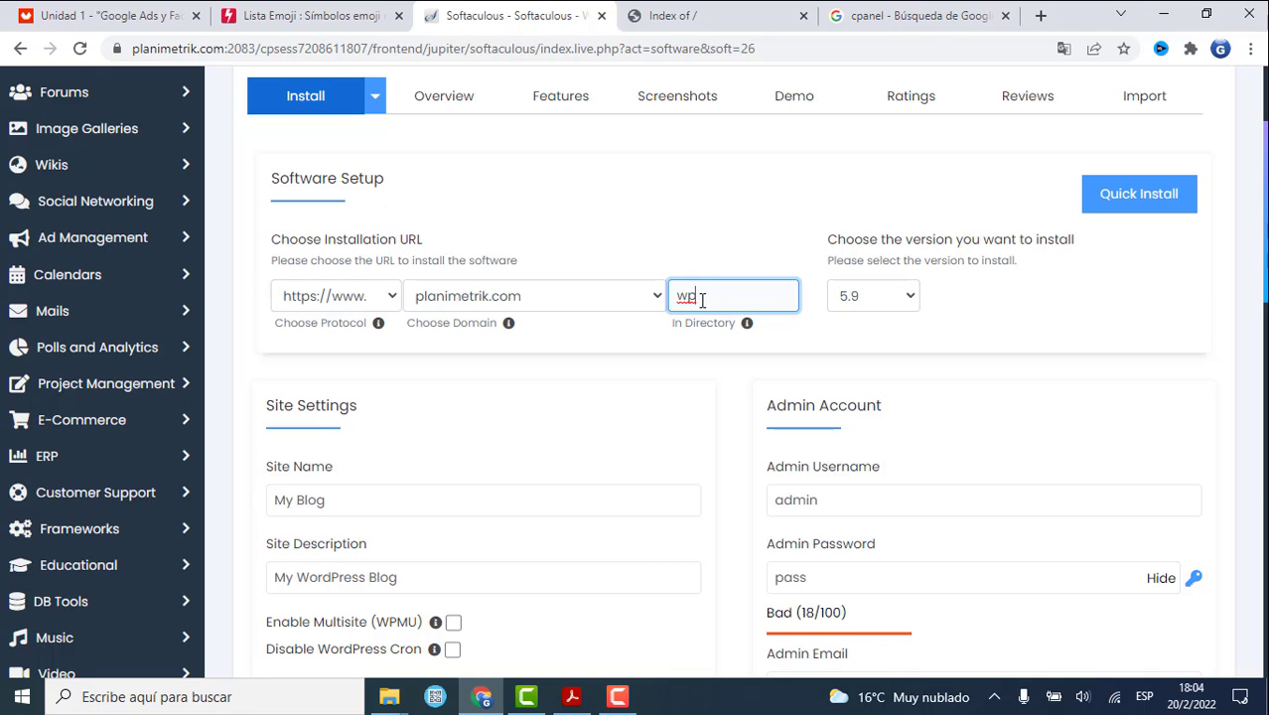
drag(699, 297, 675, 294)
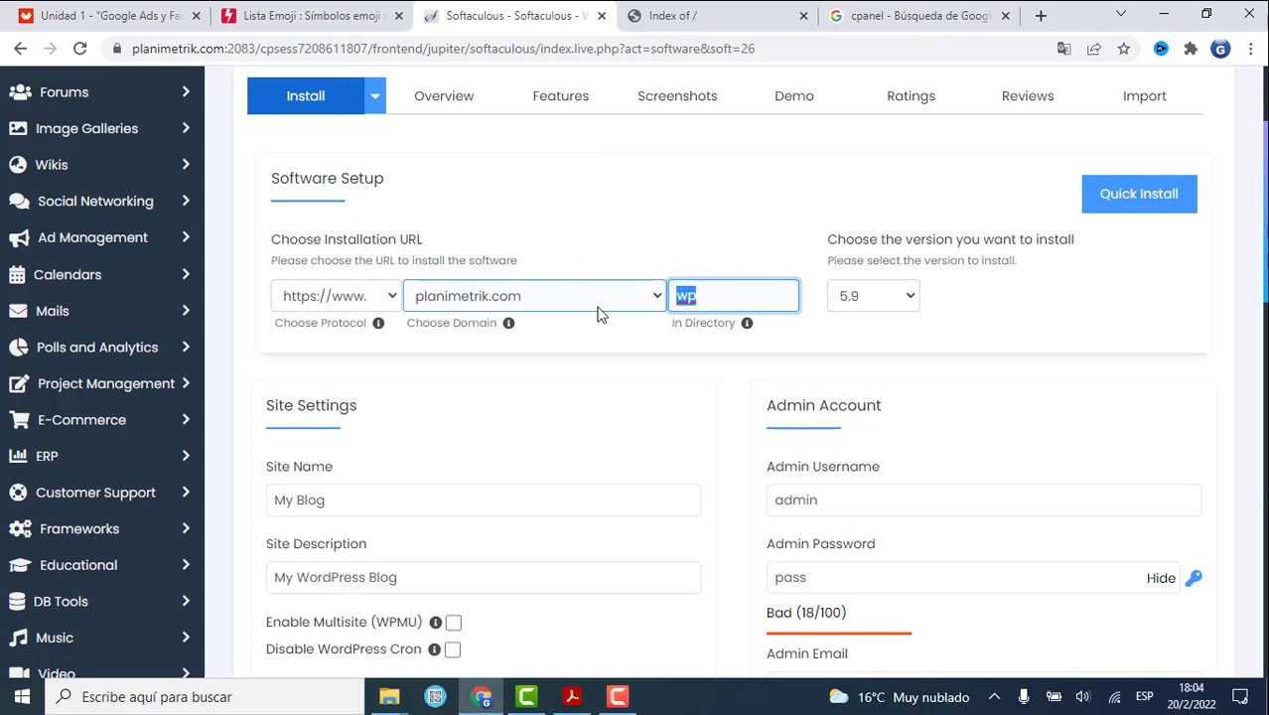
click(710, 18)
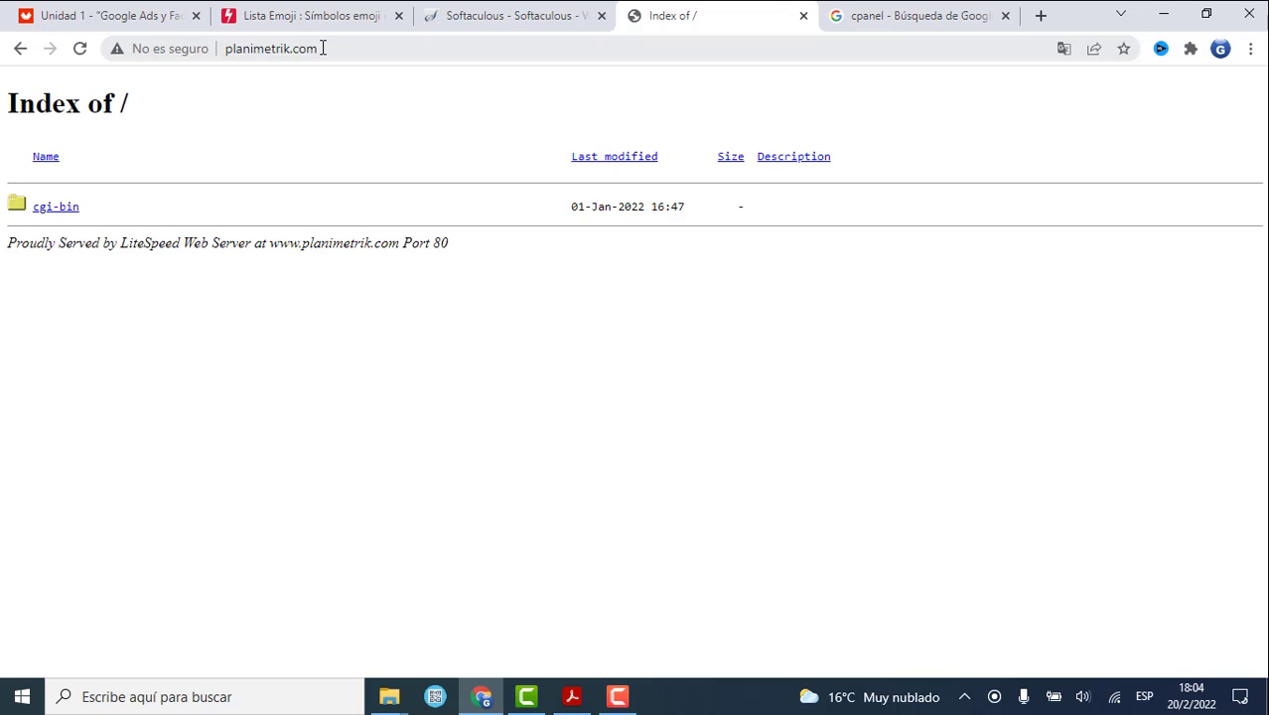
Copy 'wp' from In Directory onto the planimetrik.com address and load the /wp folder
click(324, 47)
click(343, 49)
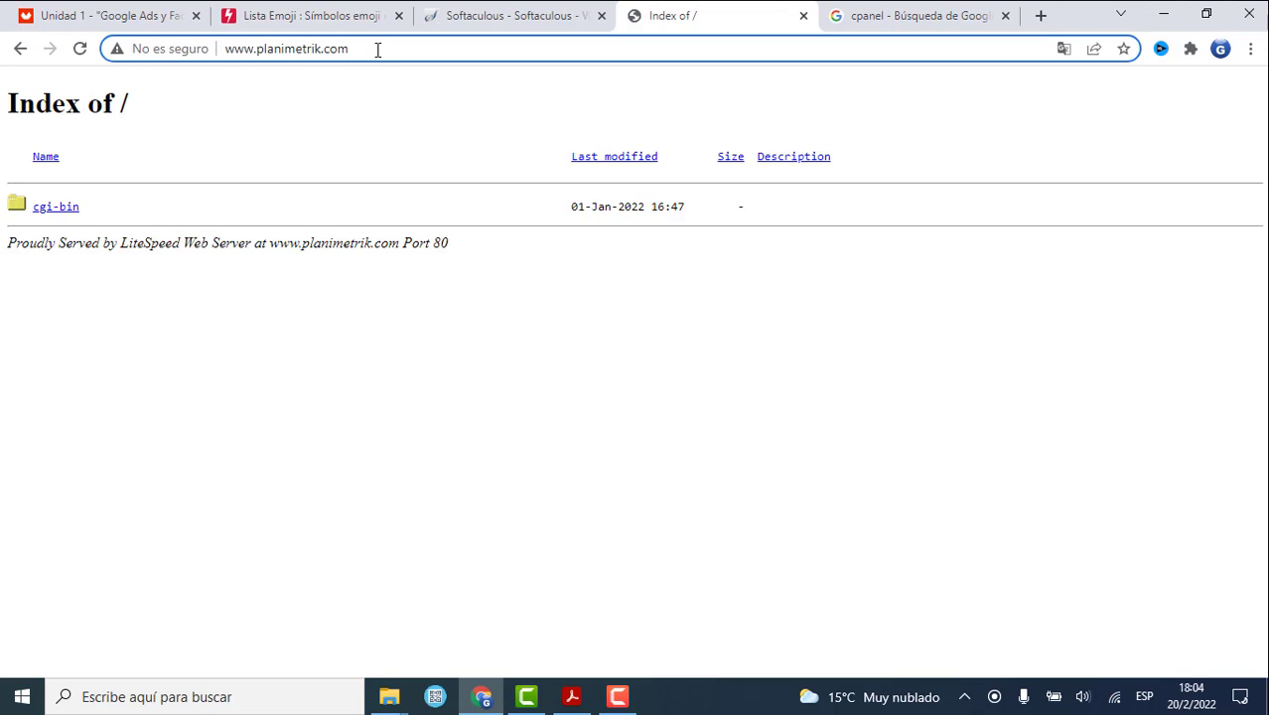
text(/)
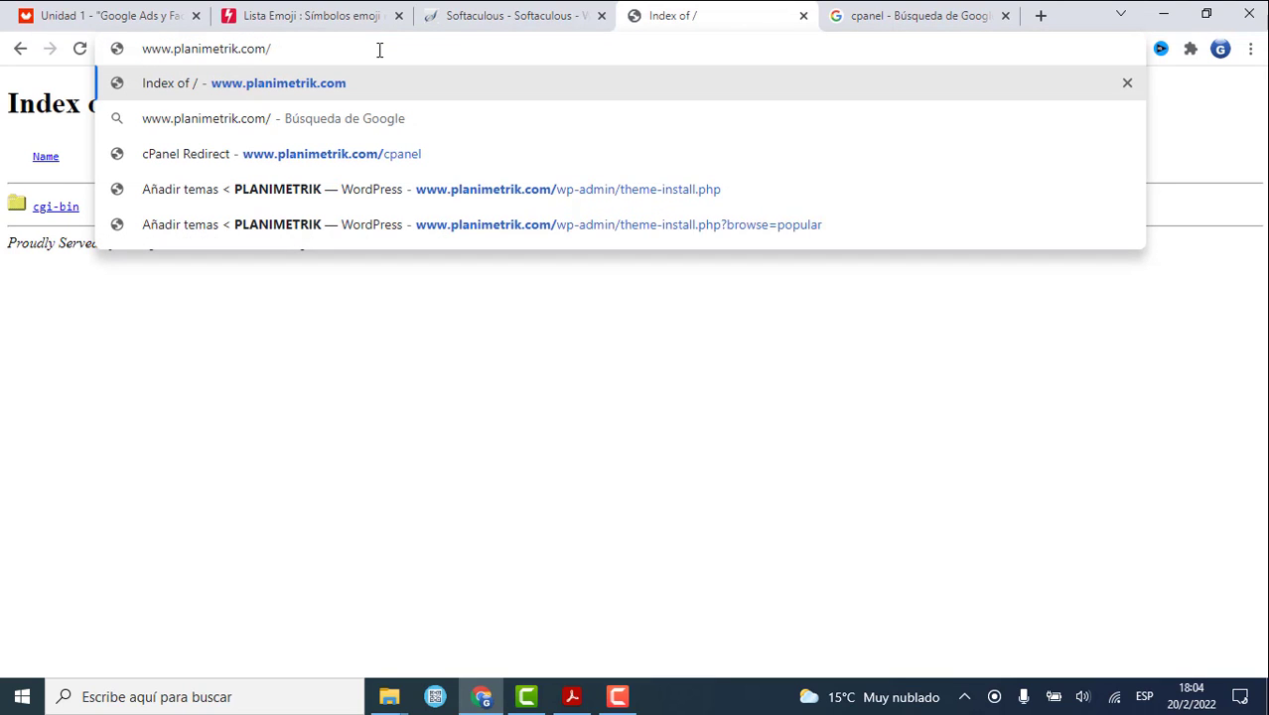
click(505, 15)
double_click(694, 293)
right_click(691, 296)
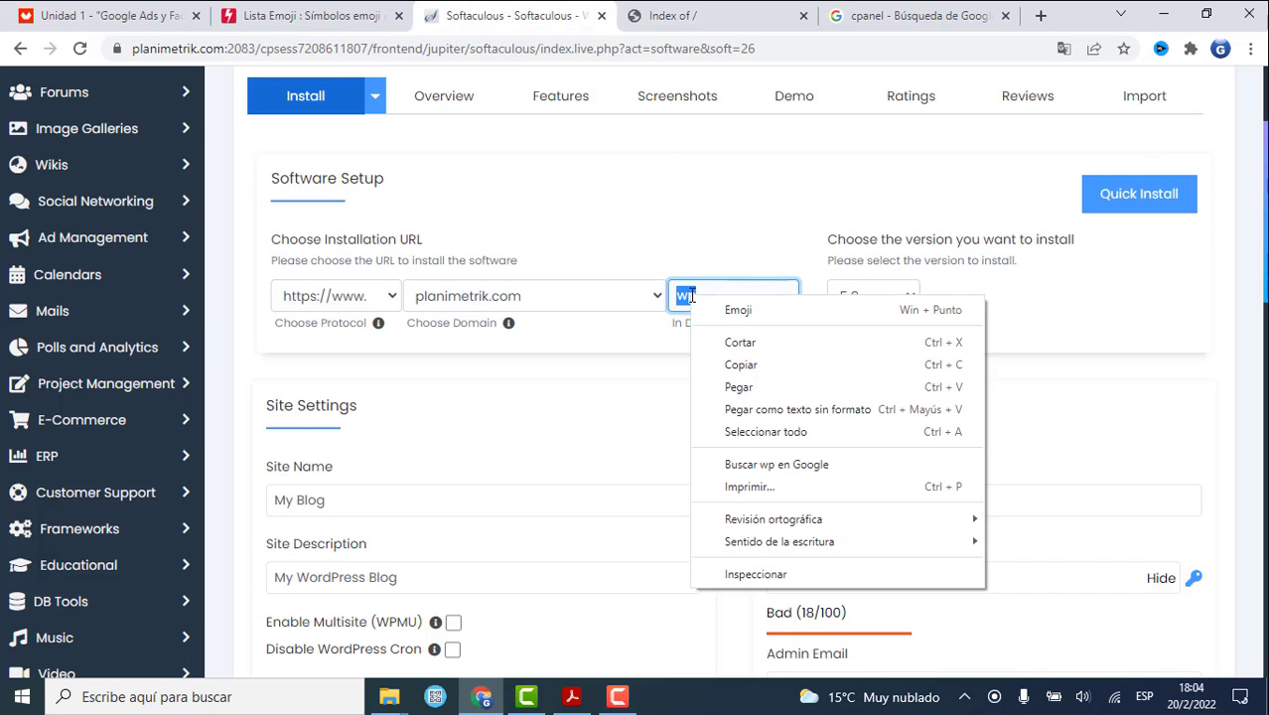
click(735, 367)
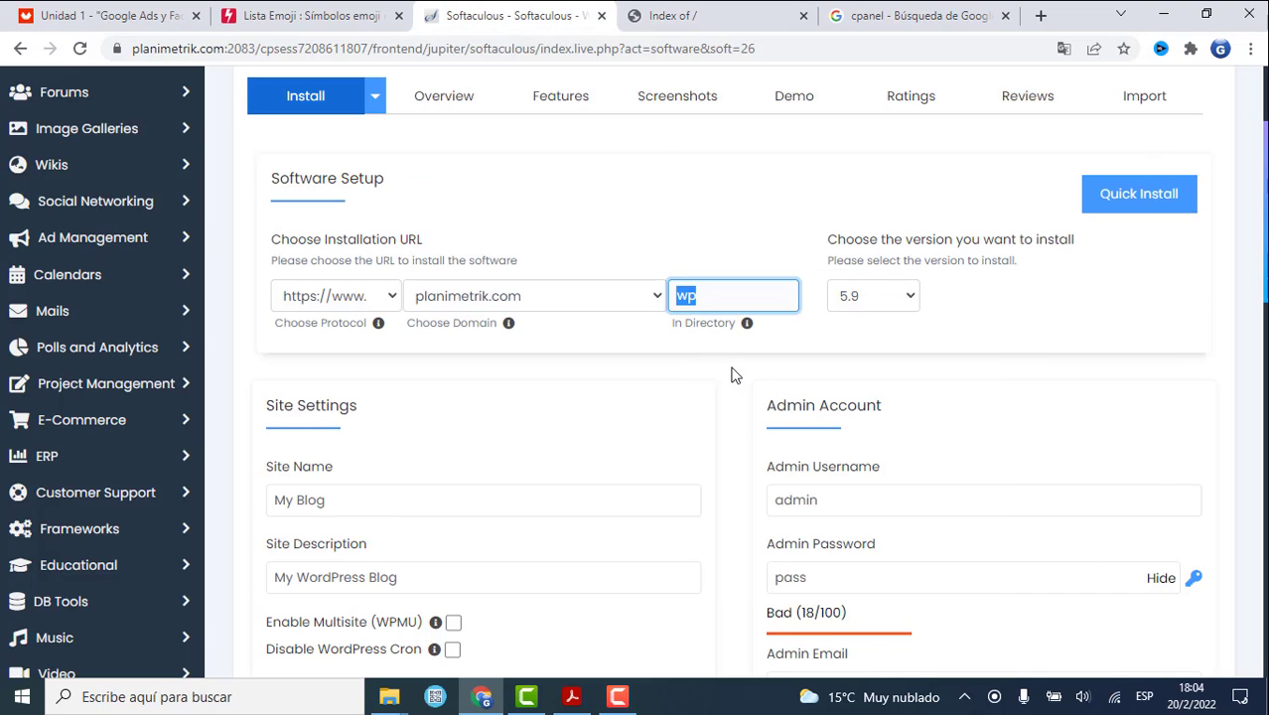
click(695, 15)
right_click(304, 50)
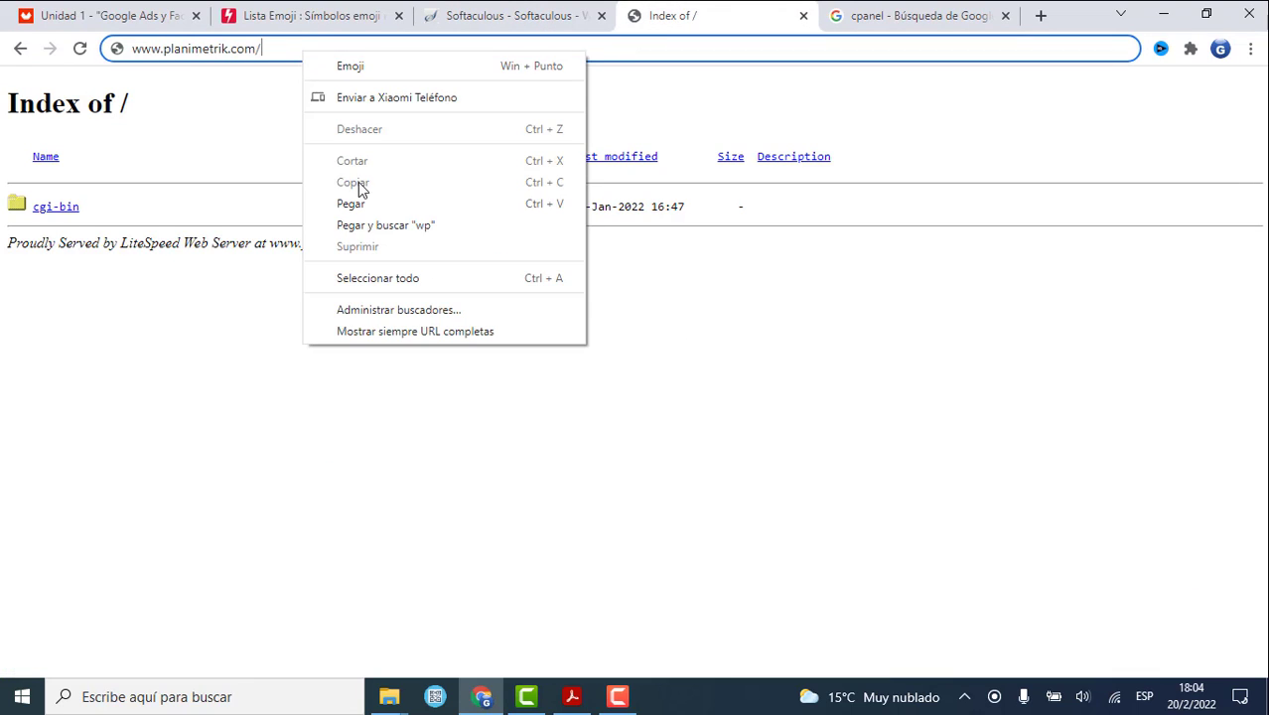
click(352, 204)
key(Return)
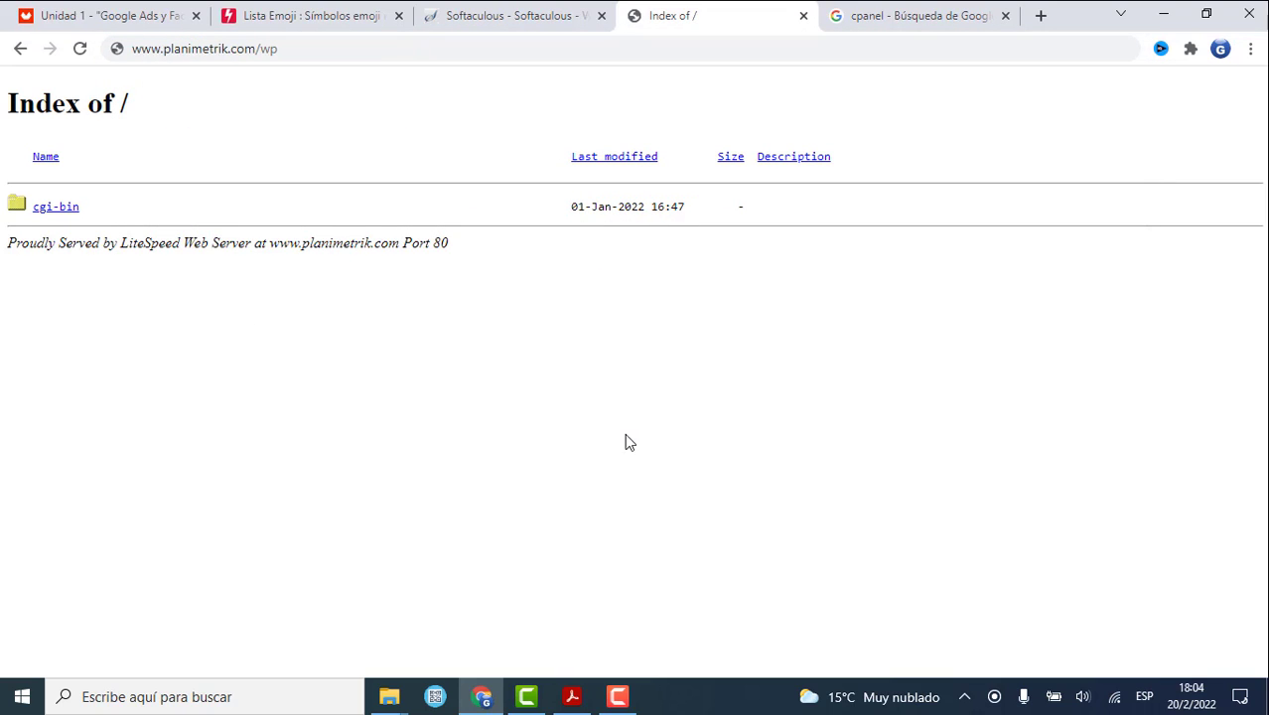
Clear the 'wp' install directory and reload the bare planimetrik.com root address
click(553, 12)
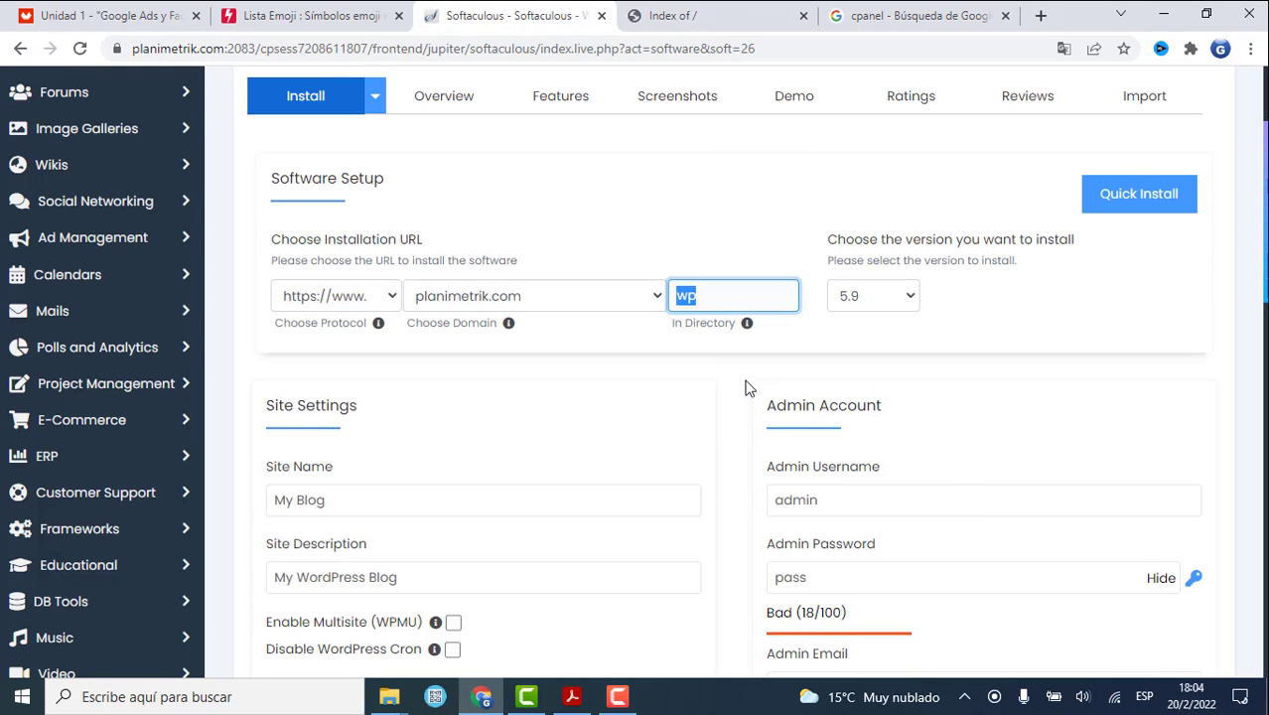
key(BackSpace)
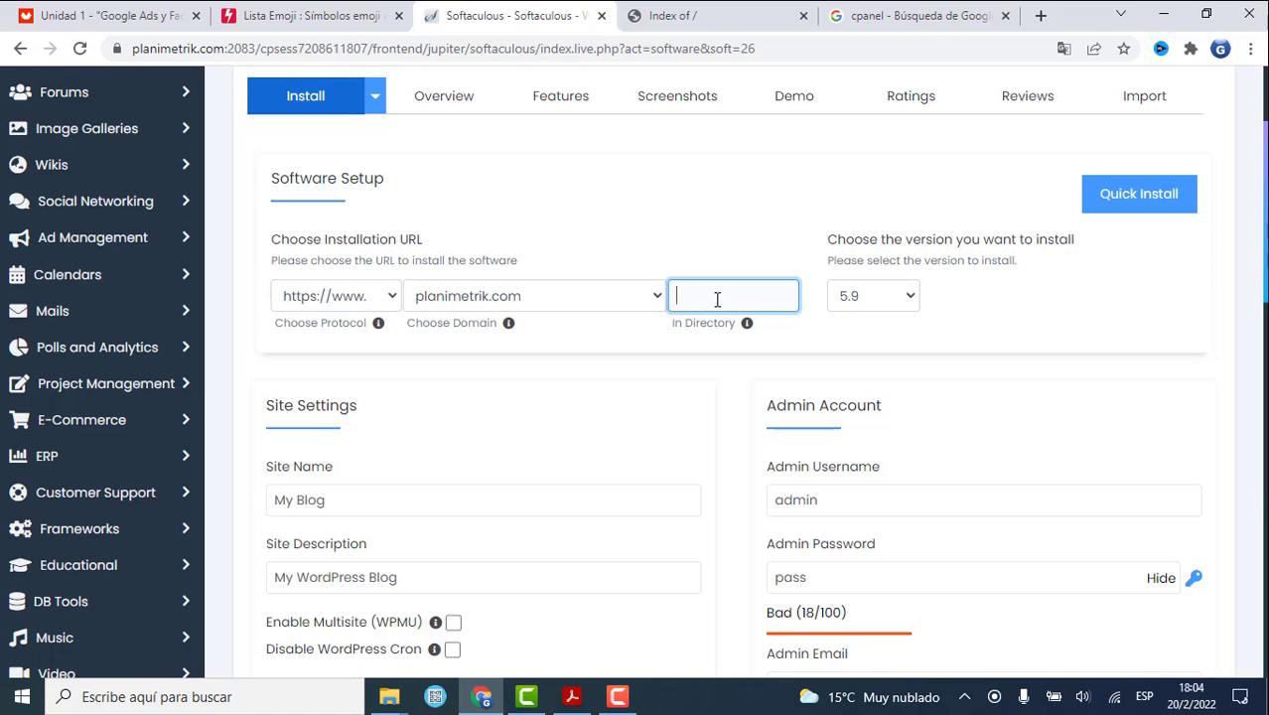
click(683, 20)
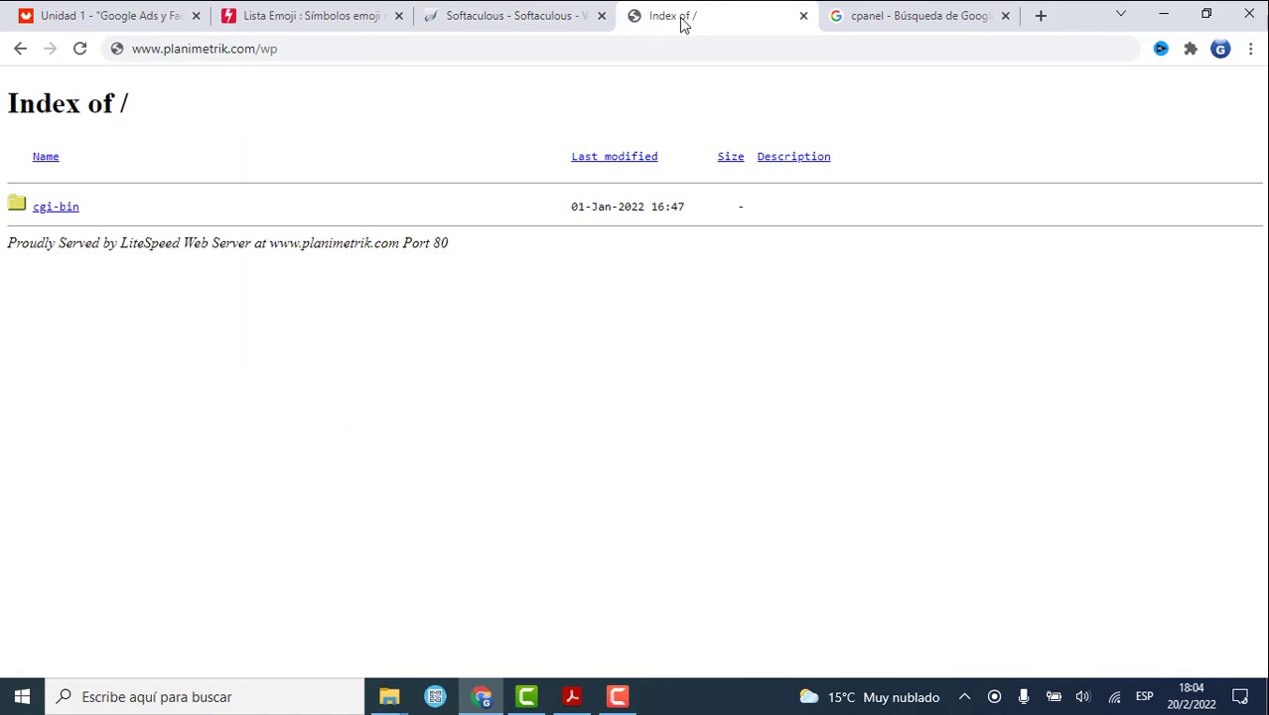
double_click(327, 47)
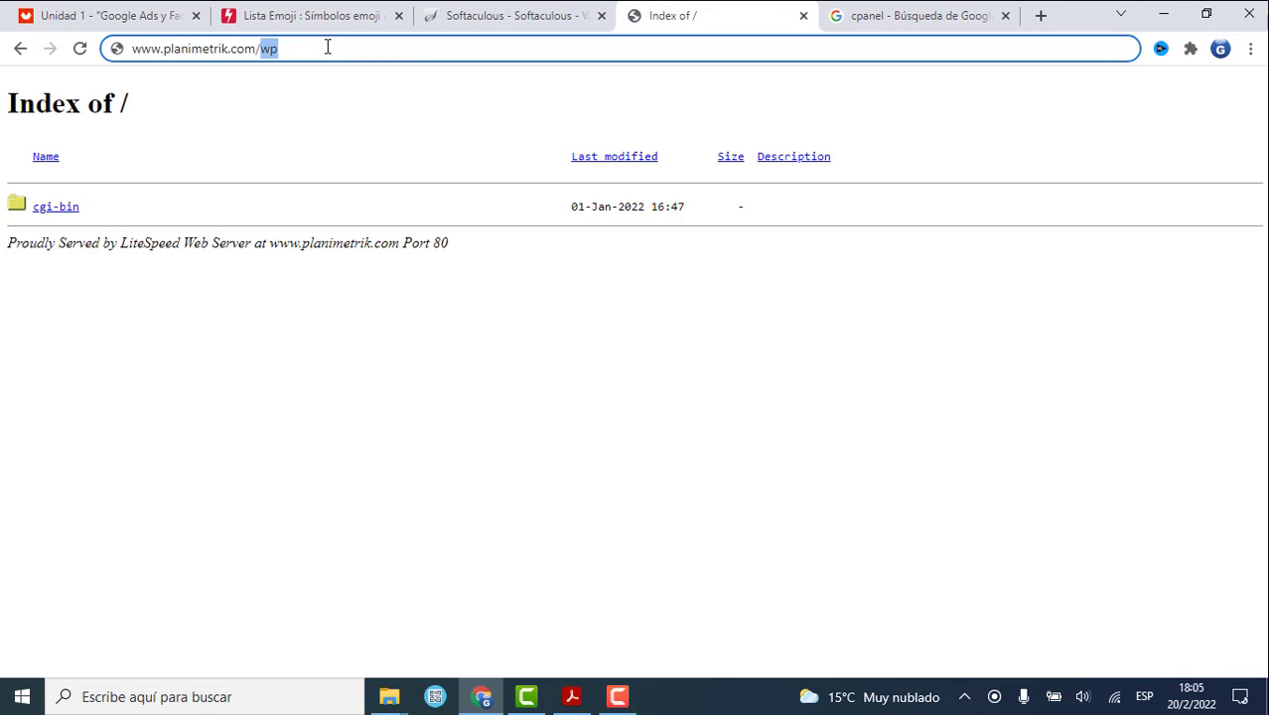
key(BackSpace)
key(BackSpace)
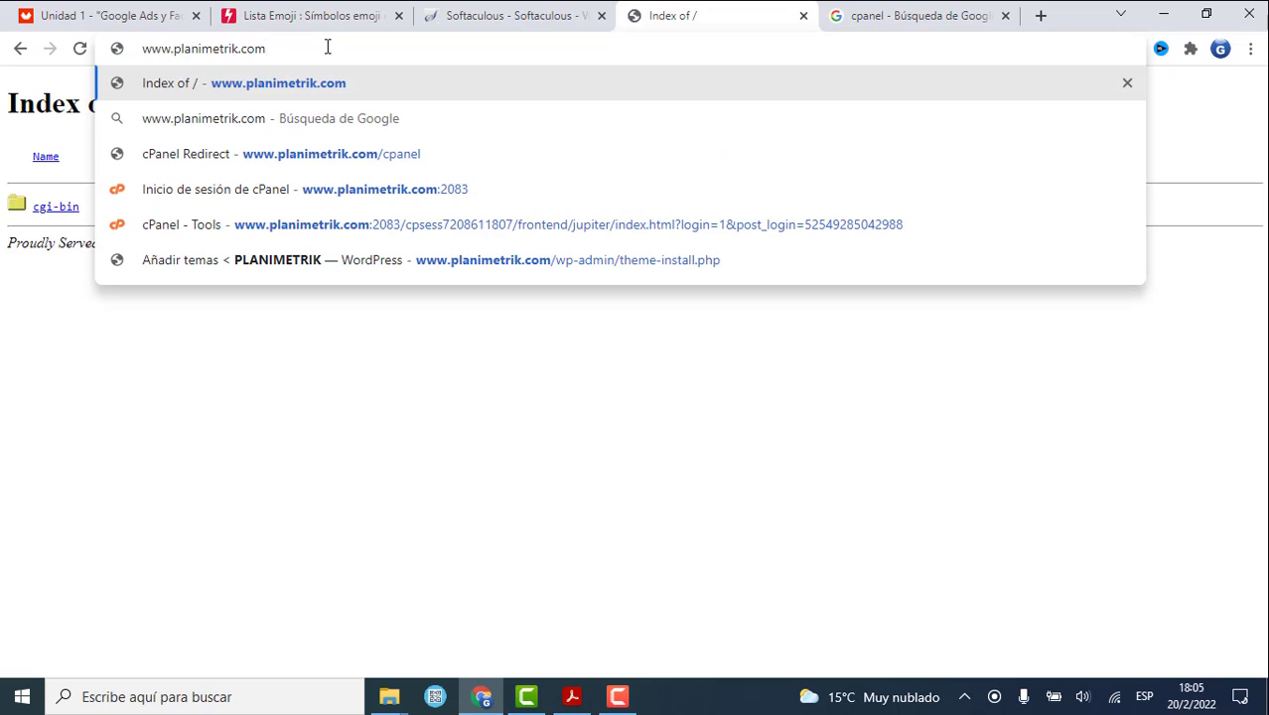
key(Return)
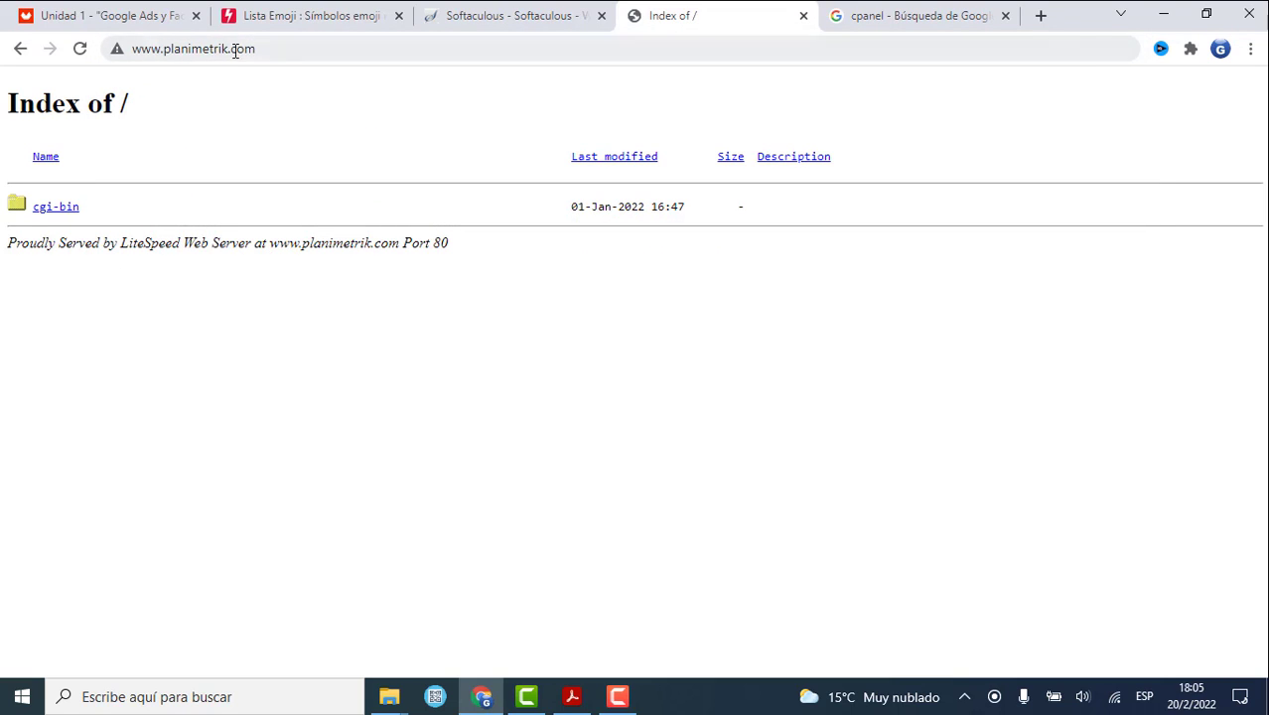
click(235, 50)
click(352, 52)
key(Return)
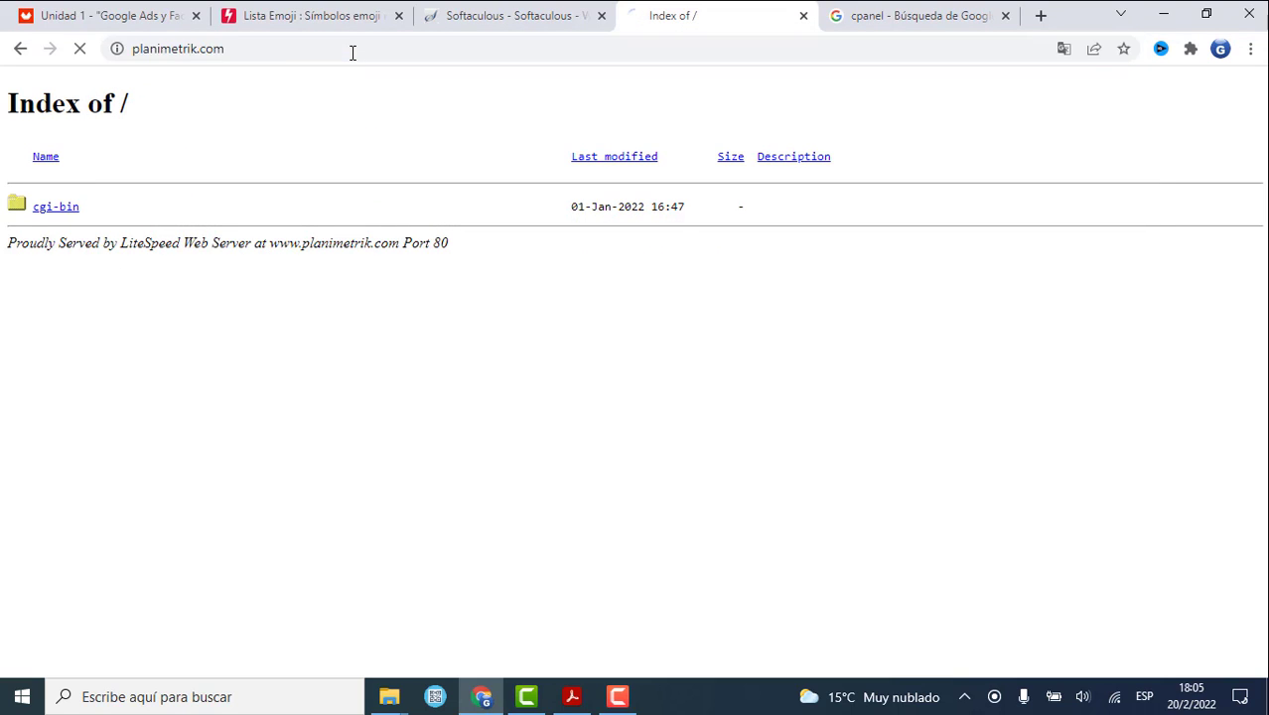
click(1117, 86)
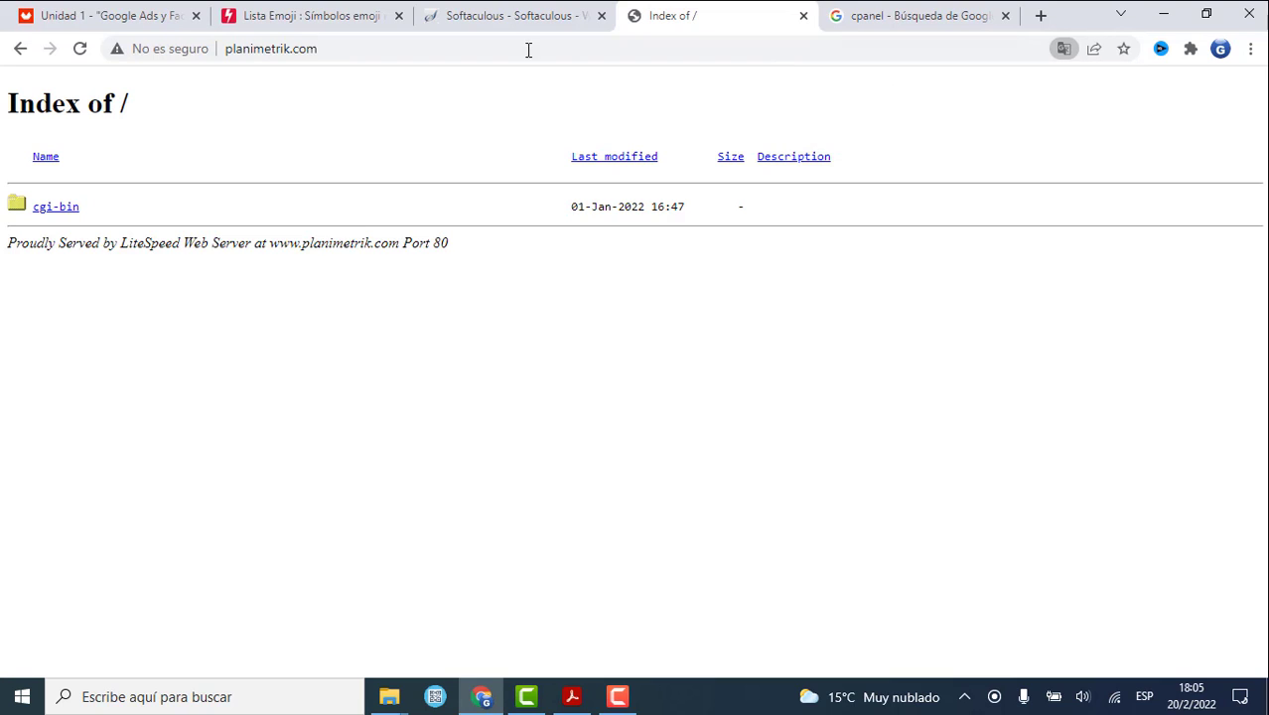
click(516, 16)
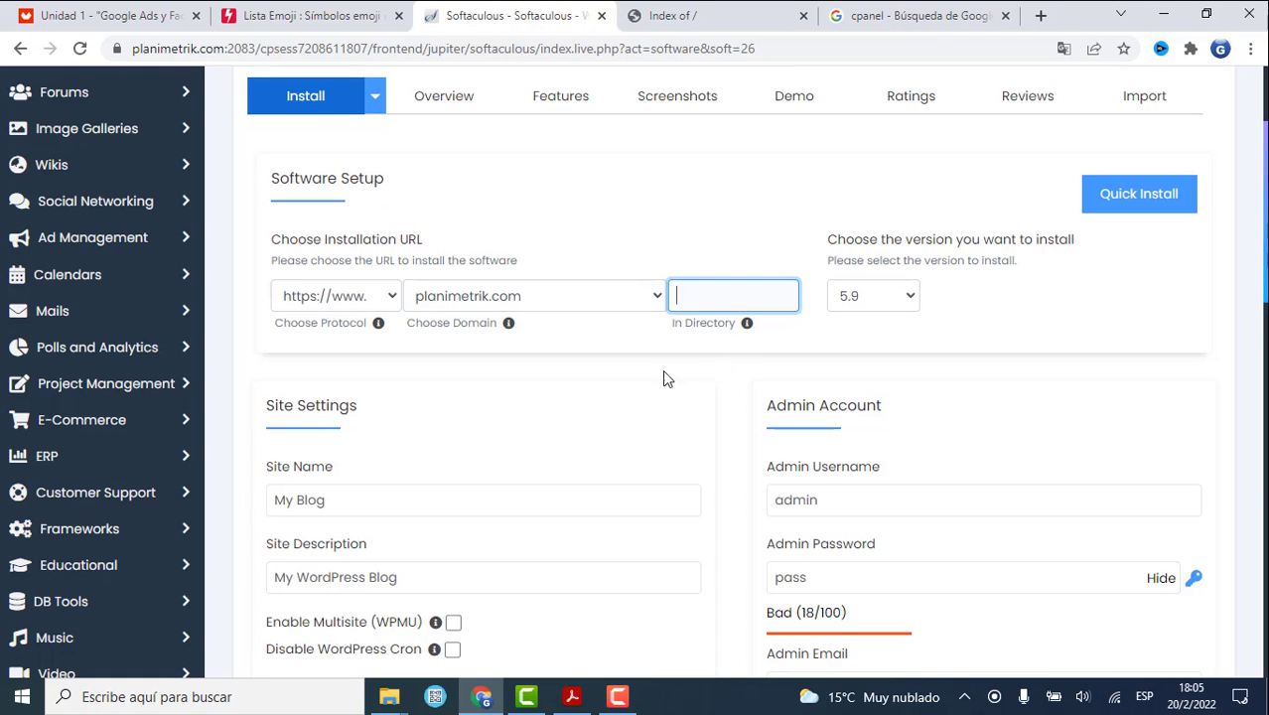
click(953, 342)
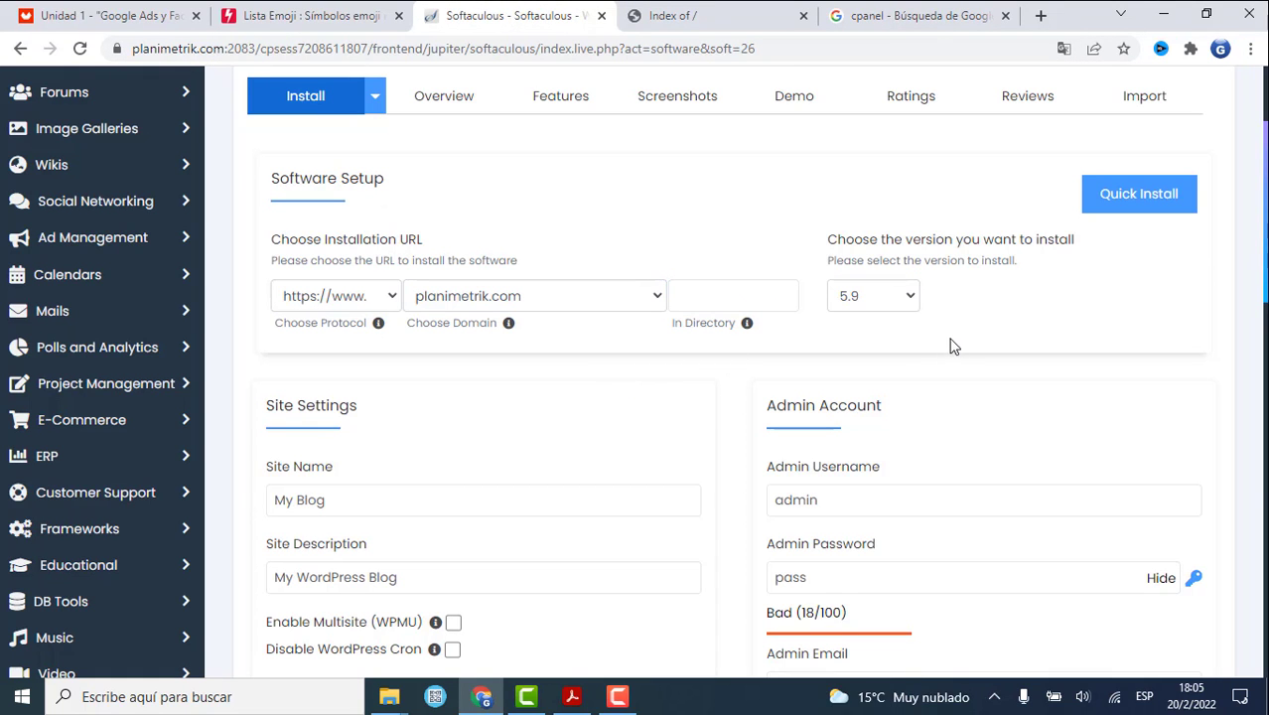
click(382, 299)
click(341, 382)
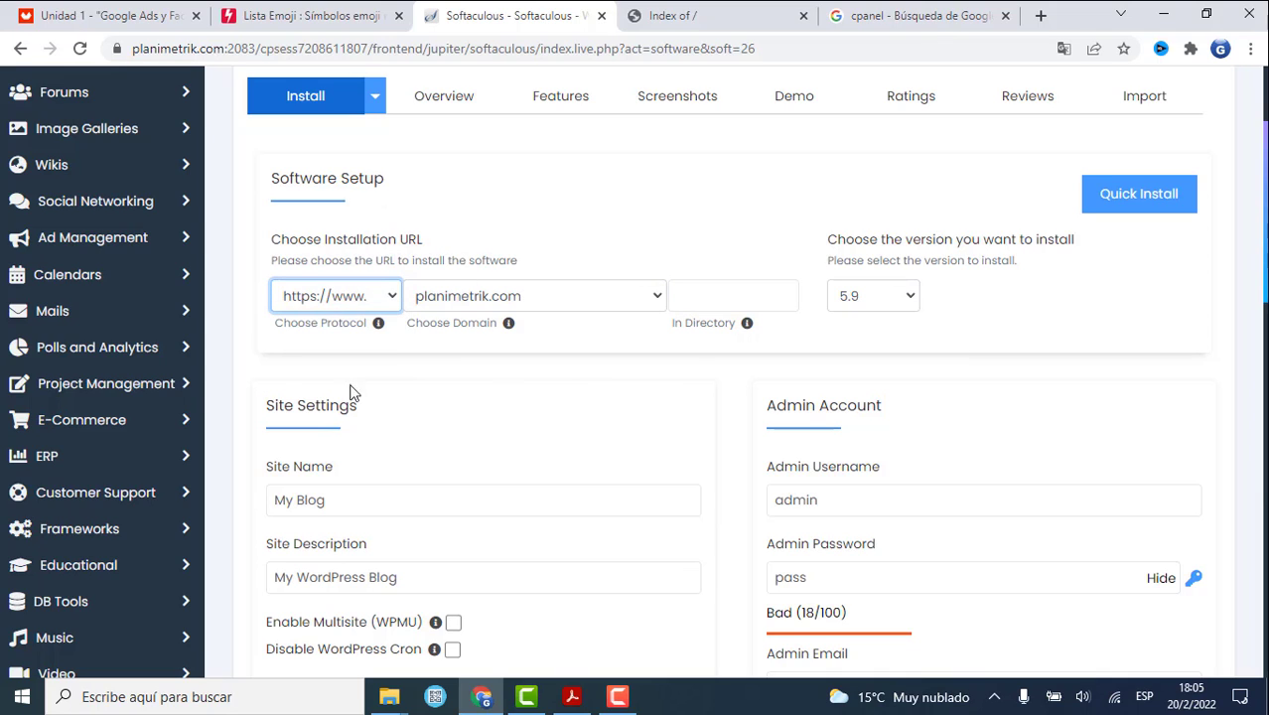
click(708, 297)
click(733, 337)
scroll(1190, 415, down, 2)
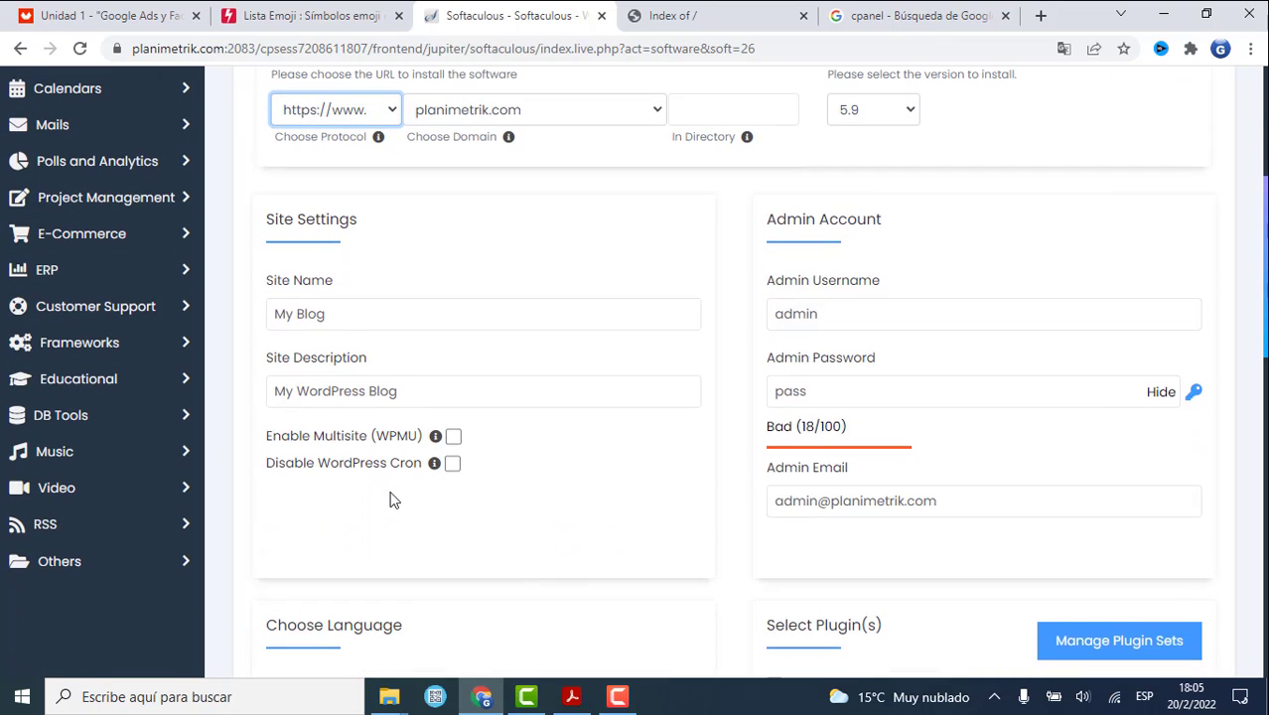
Replace My Blog and My WordPress Blog with PLANIMETRIK as Site Name and Description
click(342, 315)
key(ctrl+a)
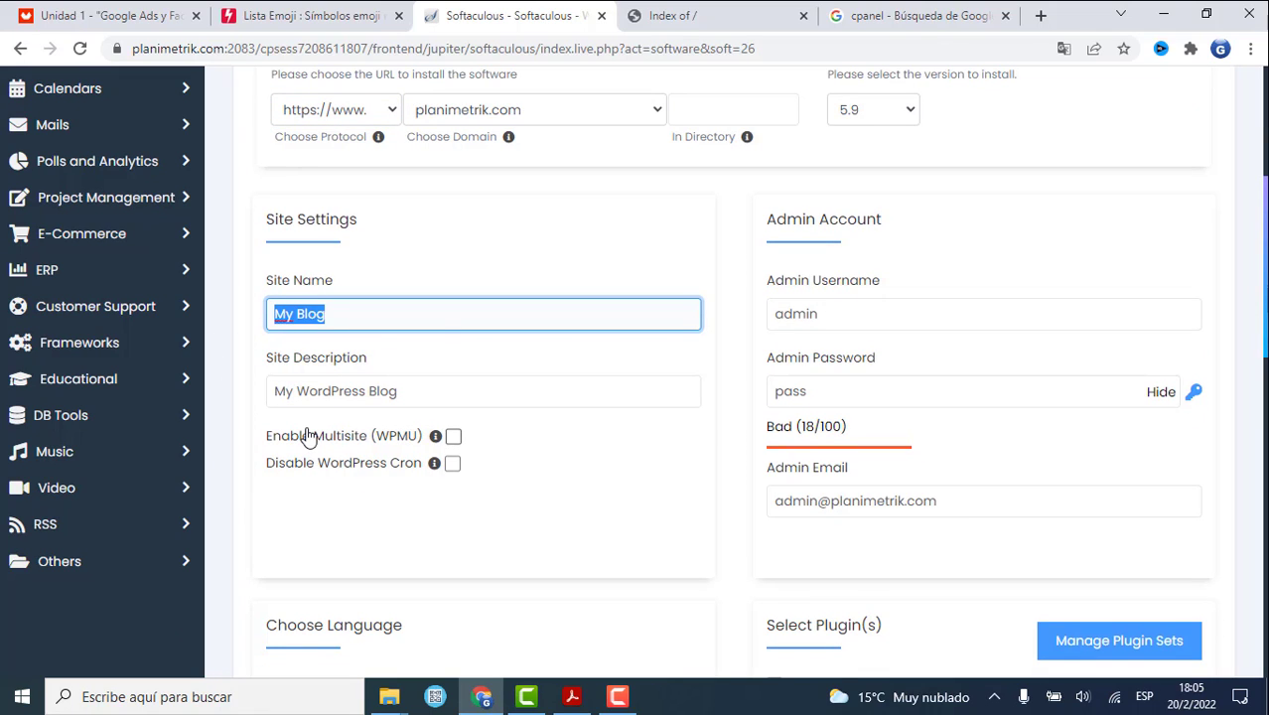
text(PLANIME)
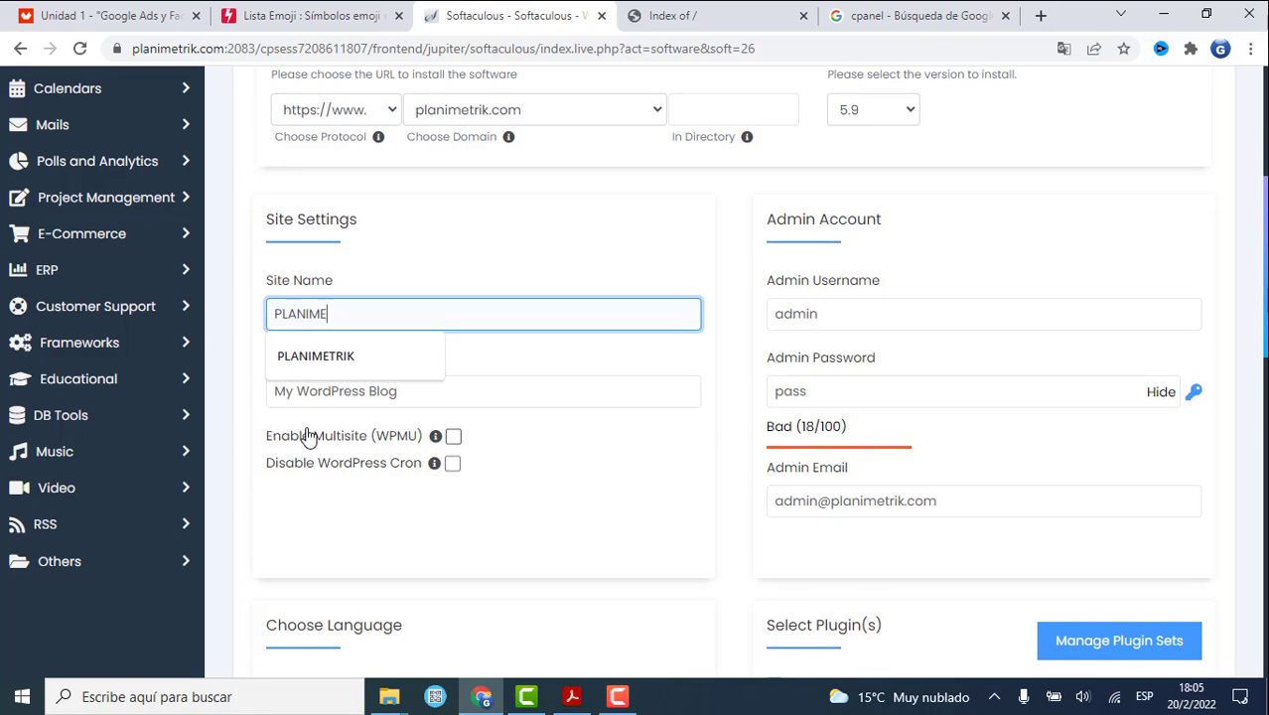
text(TRIK)
click(327, 390)
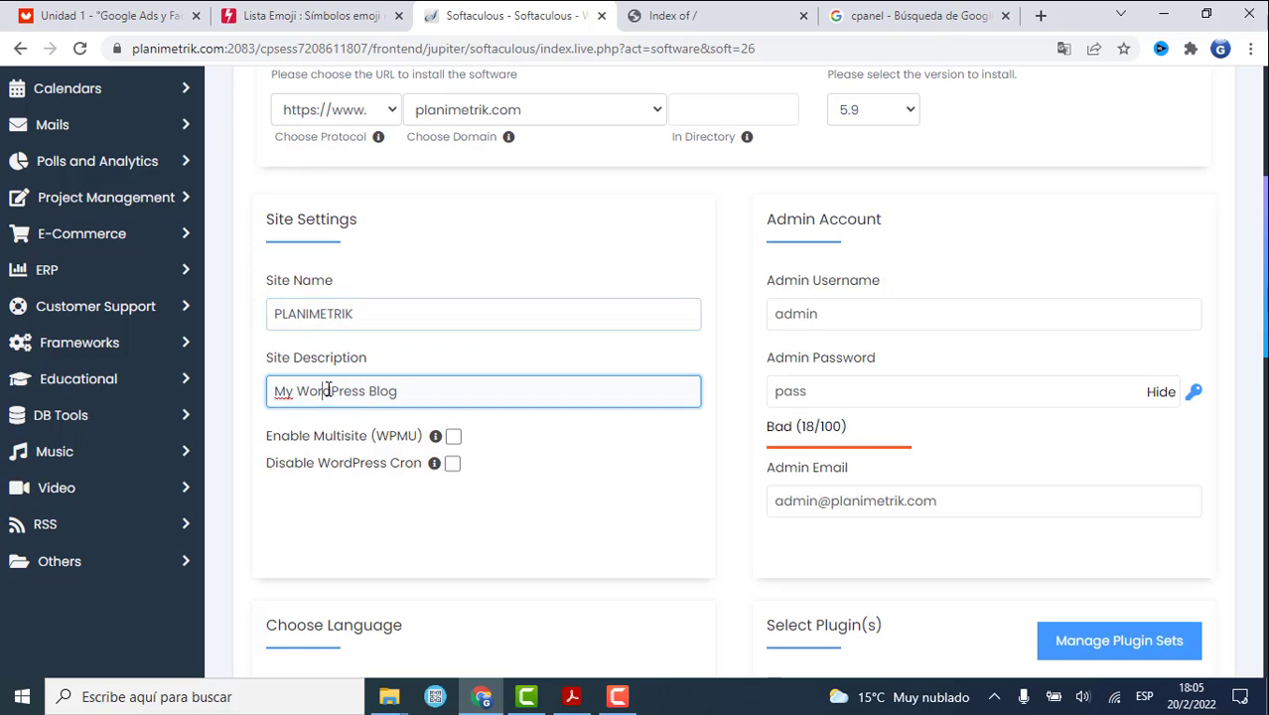
drag(413, 388, 212, 400)
text(PLANIMETRIK)
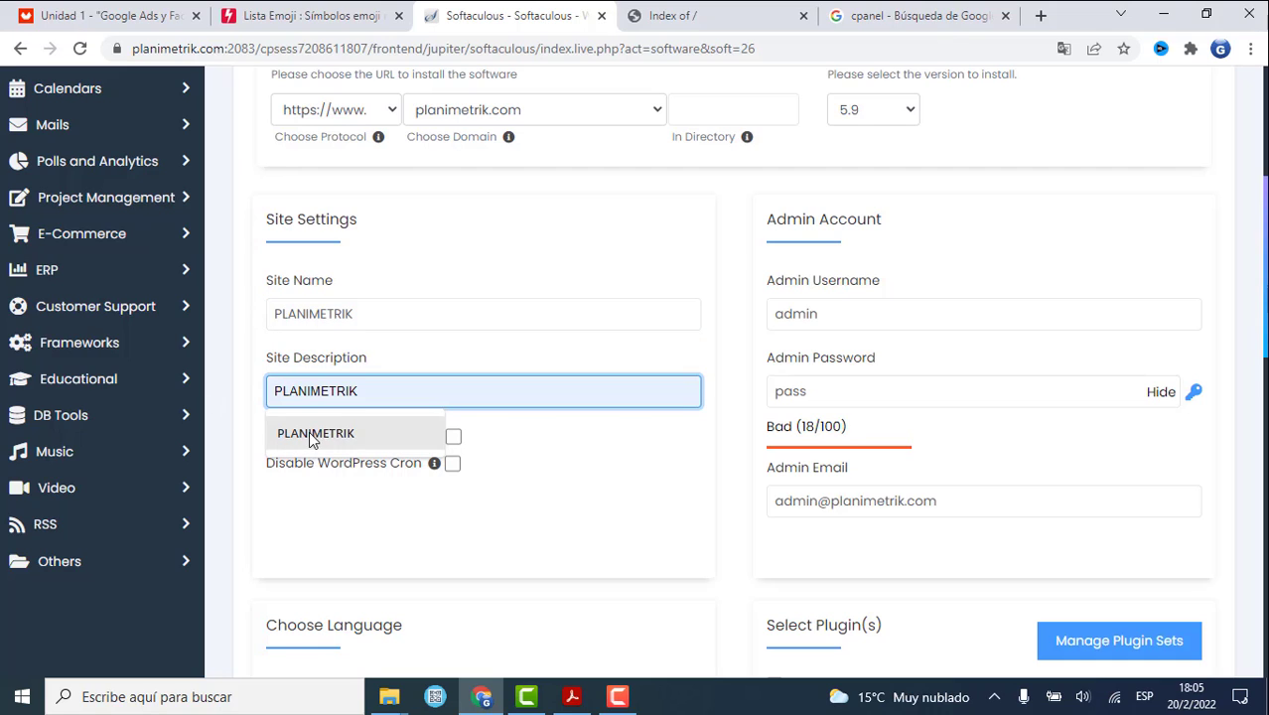
click(309, 431)
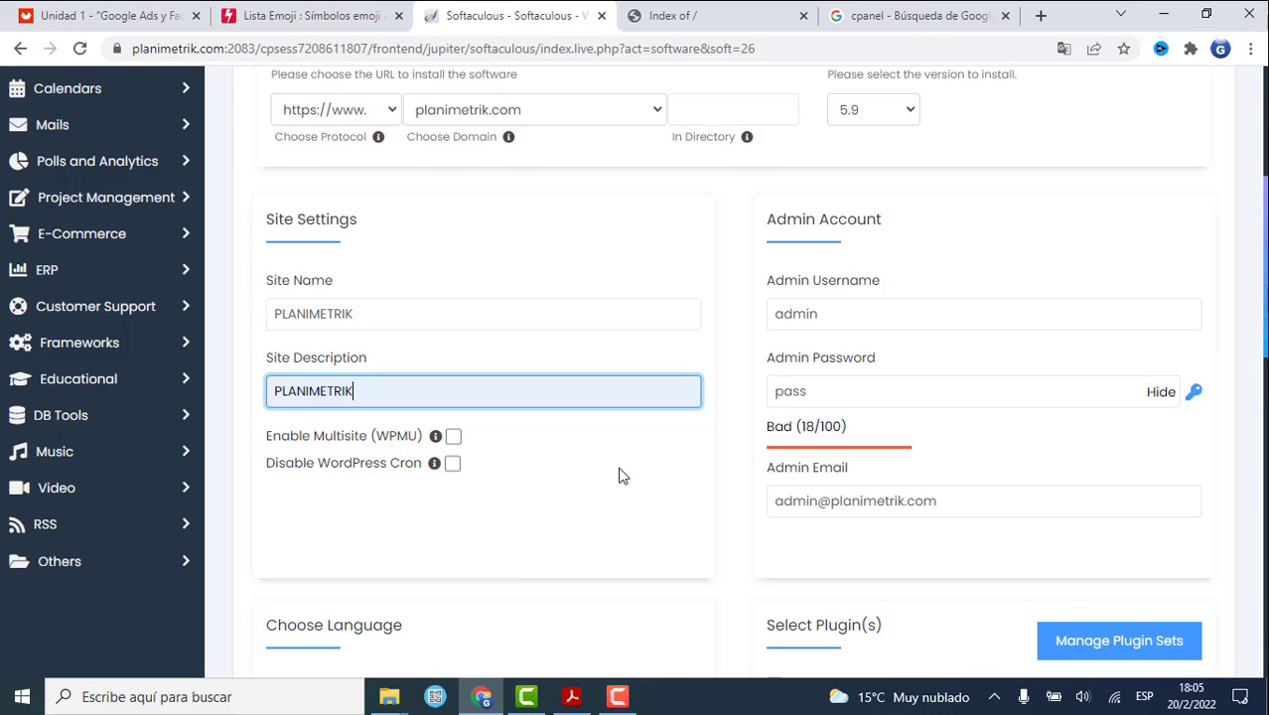
Change the admin username to planimetrik
click(877, 314)
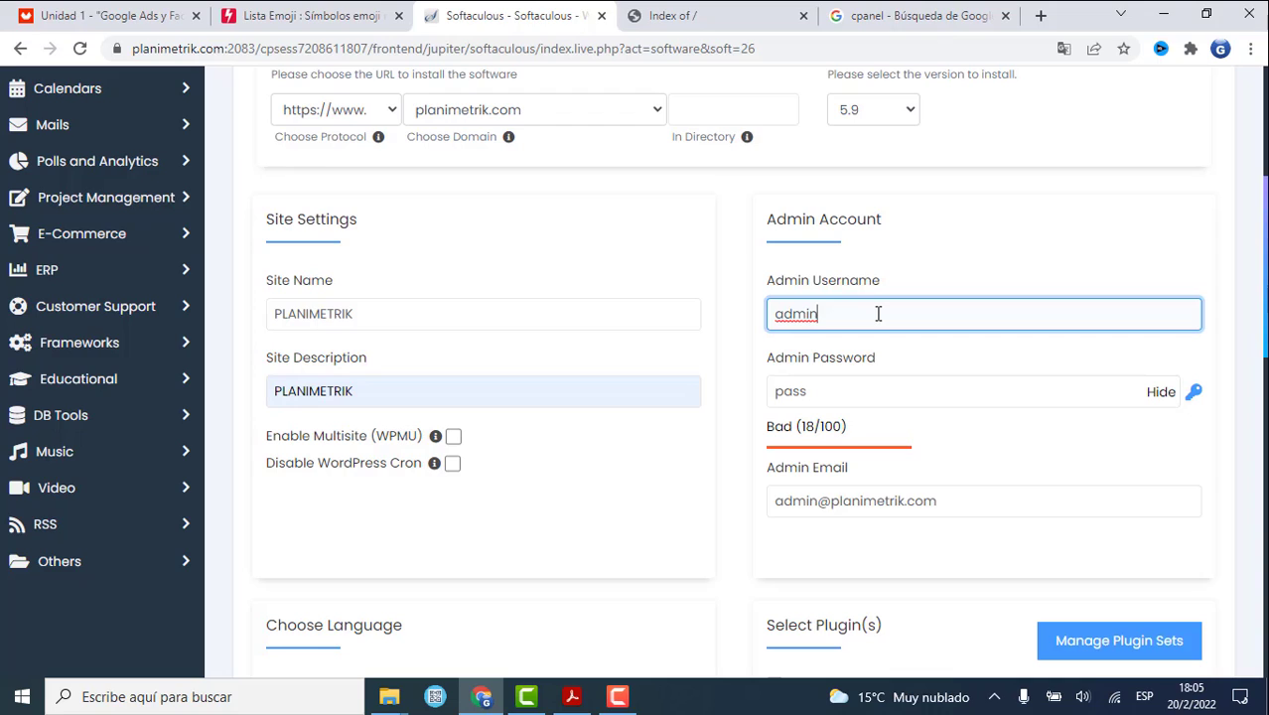
key(BackSpace)
key(BackSpace)
key(BackSpace)
key(BackSpace)
key(BackSpace)
text(a)
text(pl)
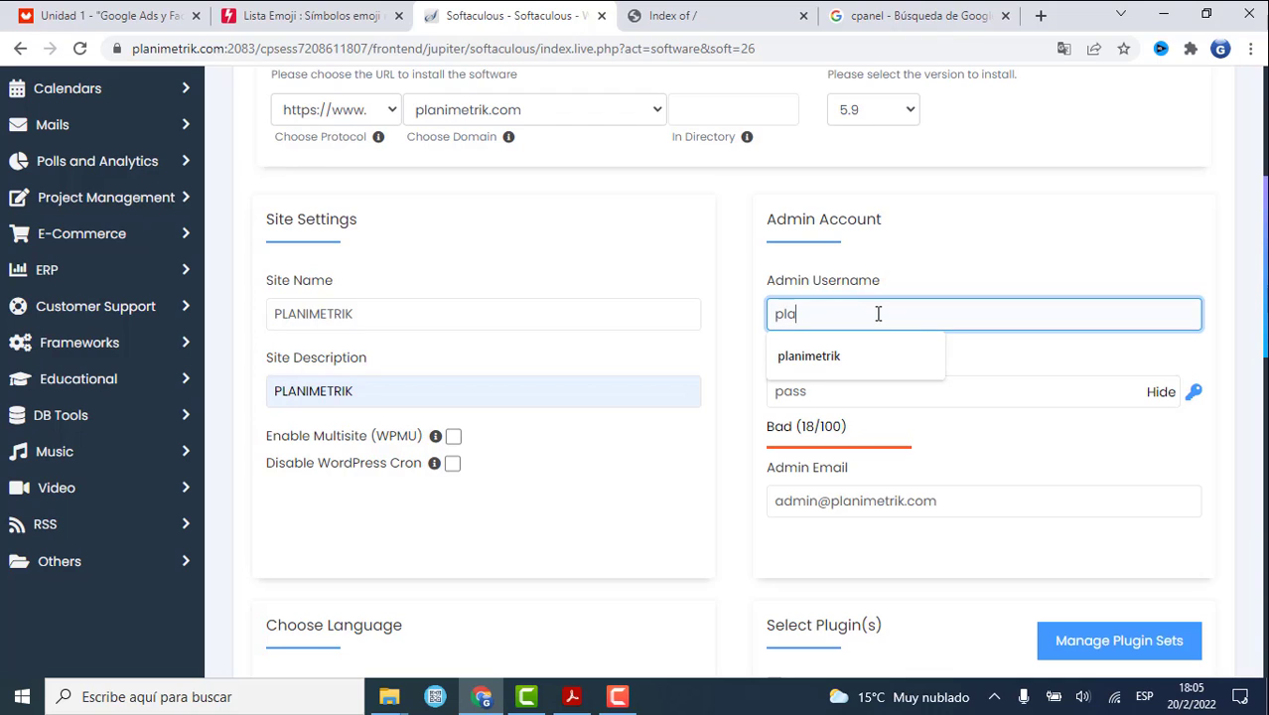
text(a)
click(850, 356)
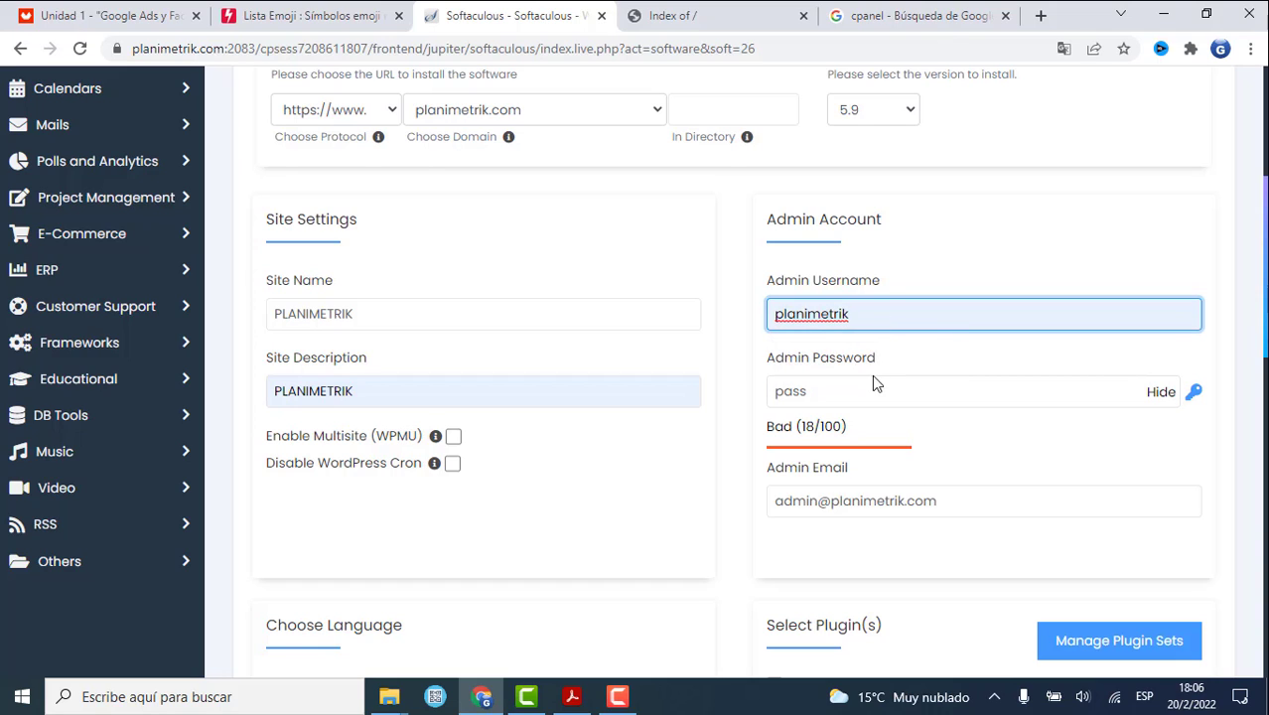
click(862, 390)
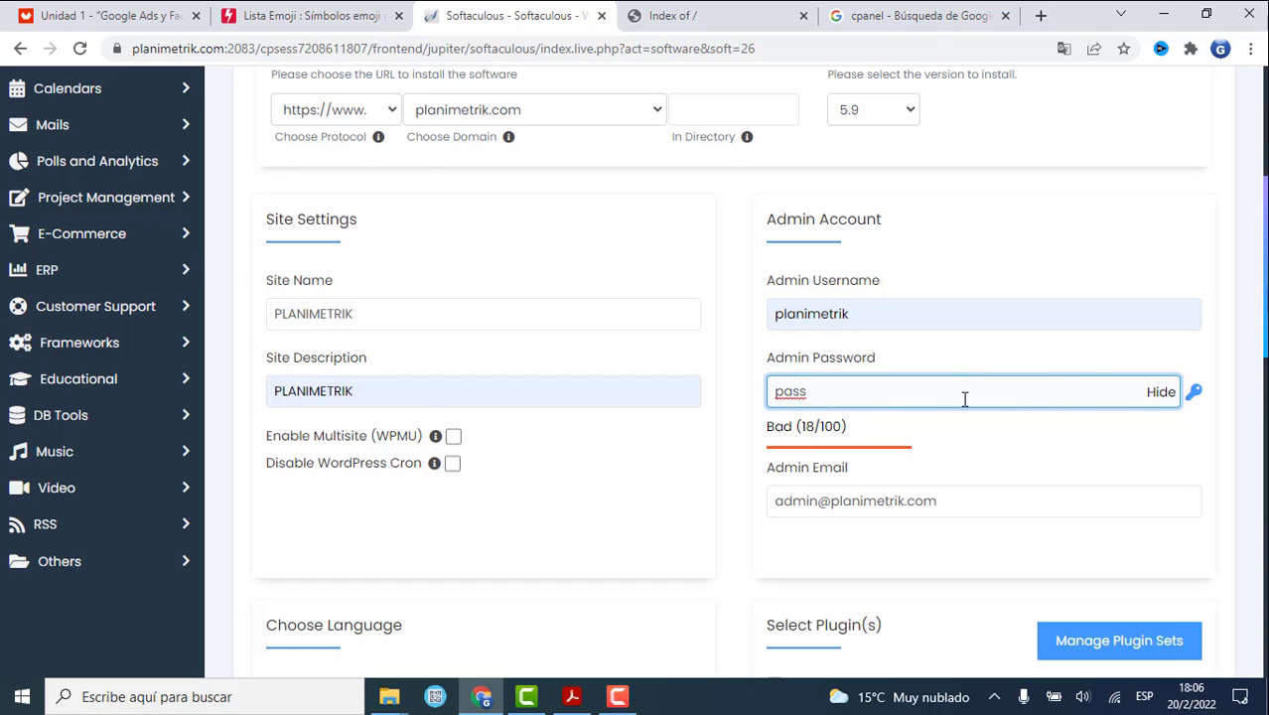
Replace the admin password with a long hidden one rated Strong (100/100)
key(BackSpace)
key(BackSpace)
key(BackSpace)
key(BackSpace)
key(BackSpace)
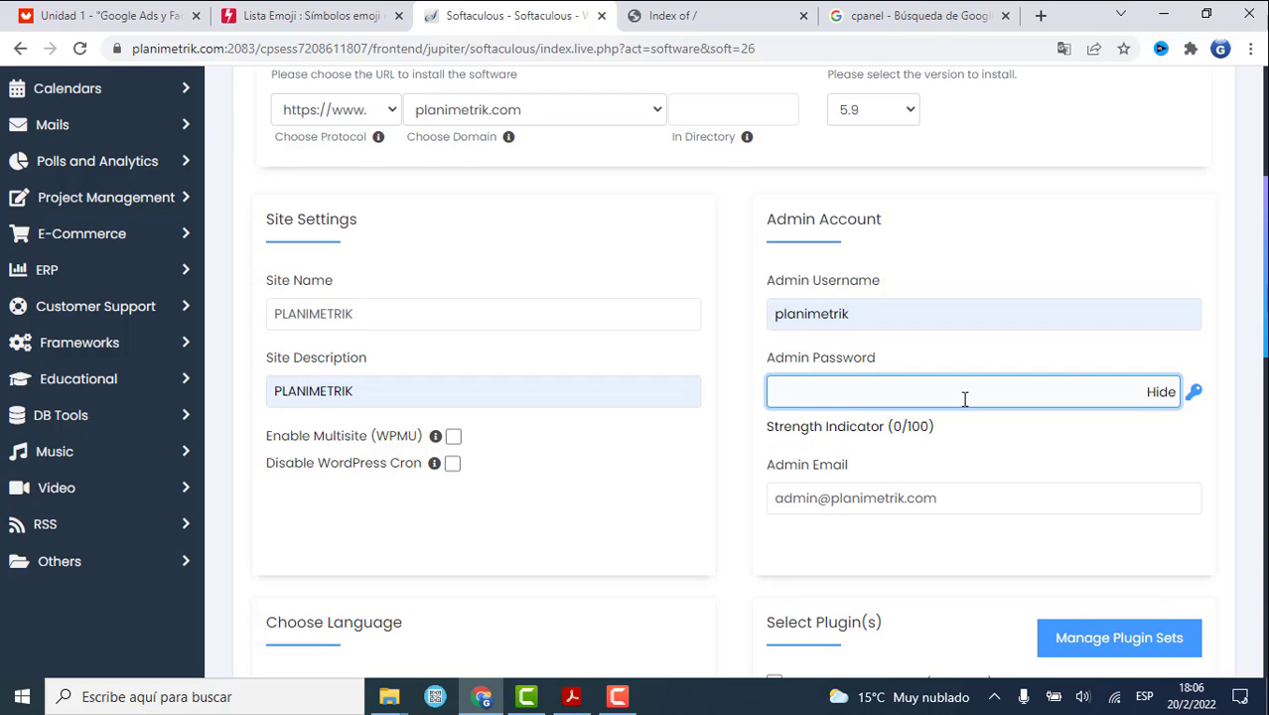
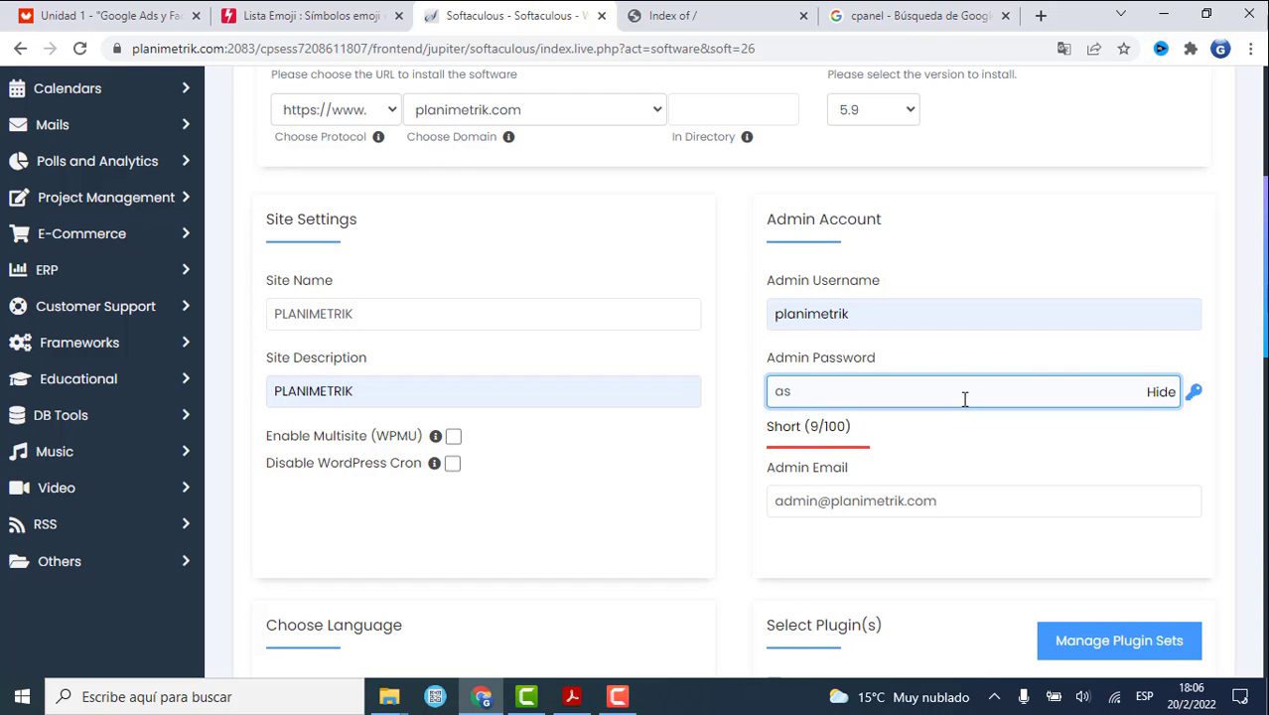
key(BackSpace)
key(BackSpace)
click(1160, 397)
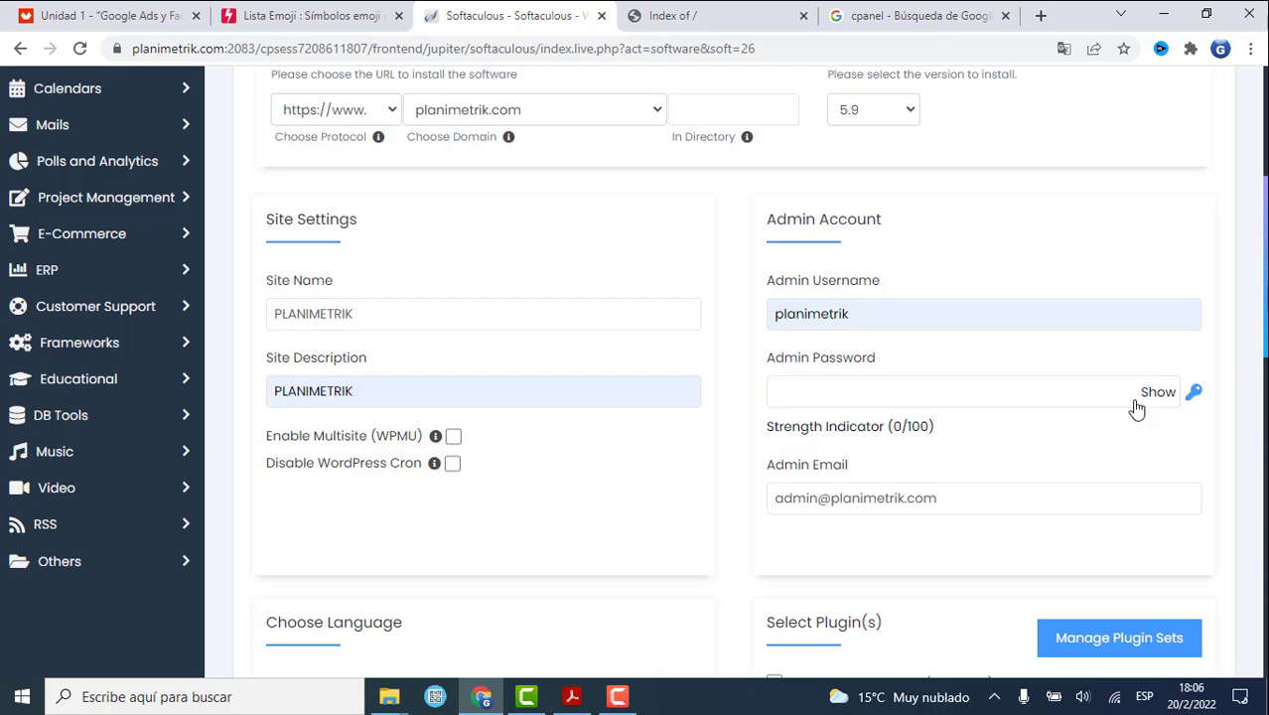
click(877, 398)
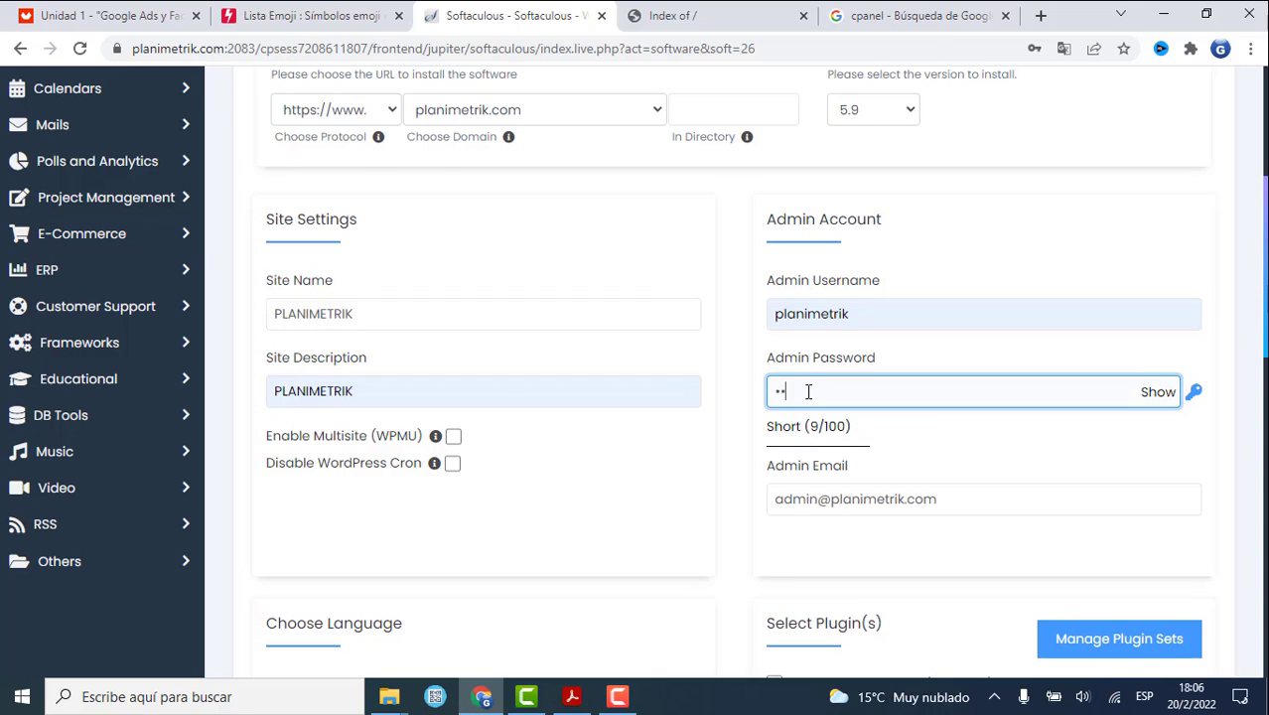
key(BackSpace)
key(BackSpace)
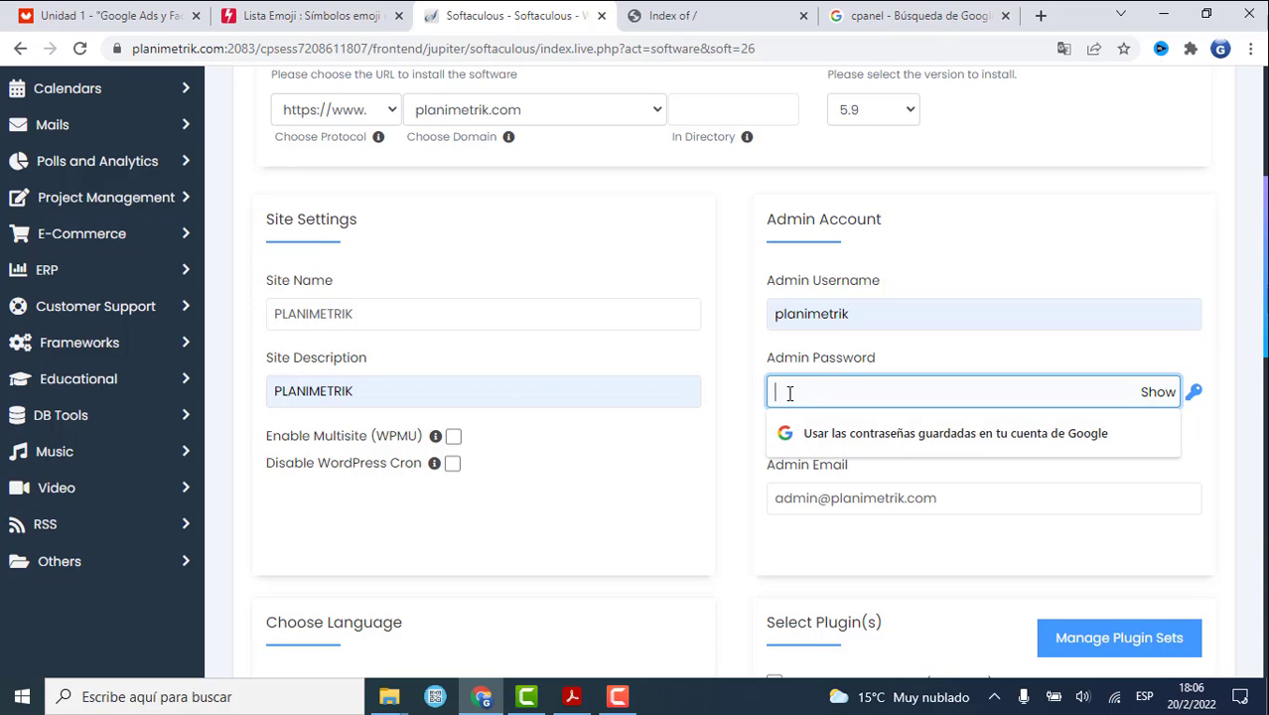
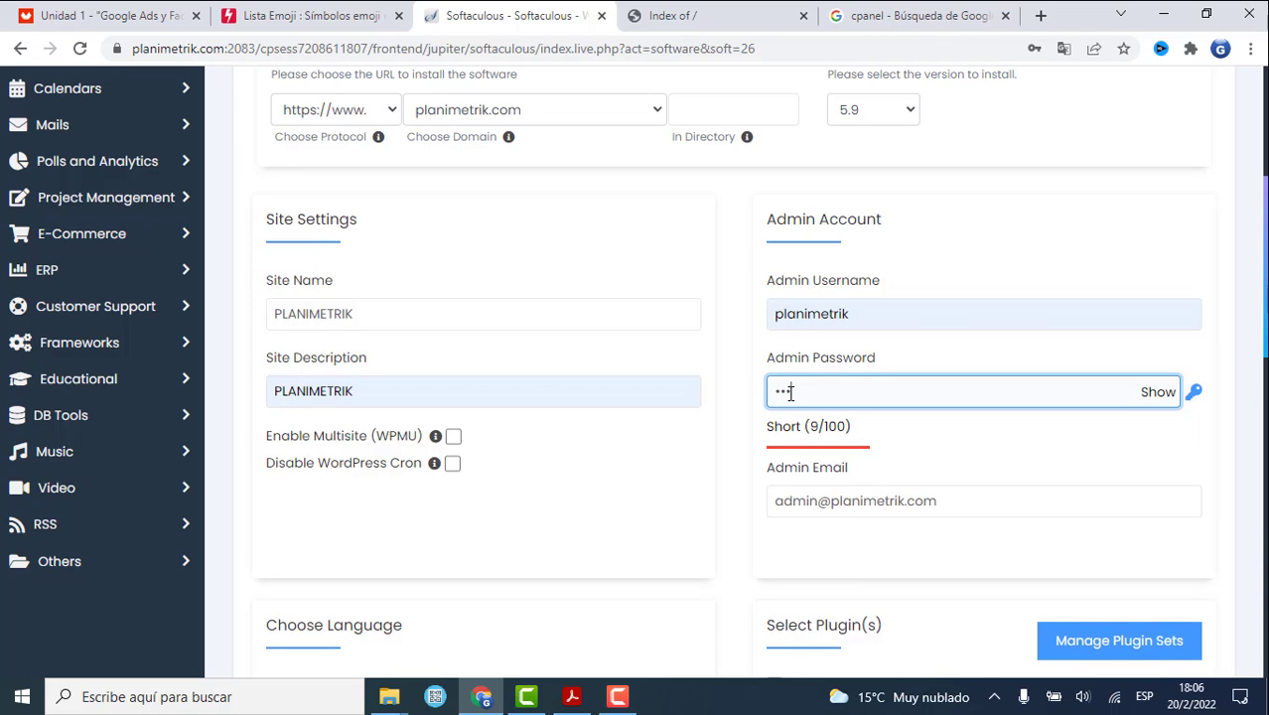
key(BackSpace)
key(BackSpace)
key(BackSpace)
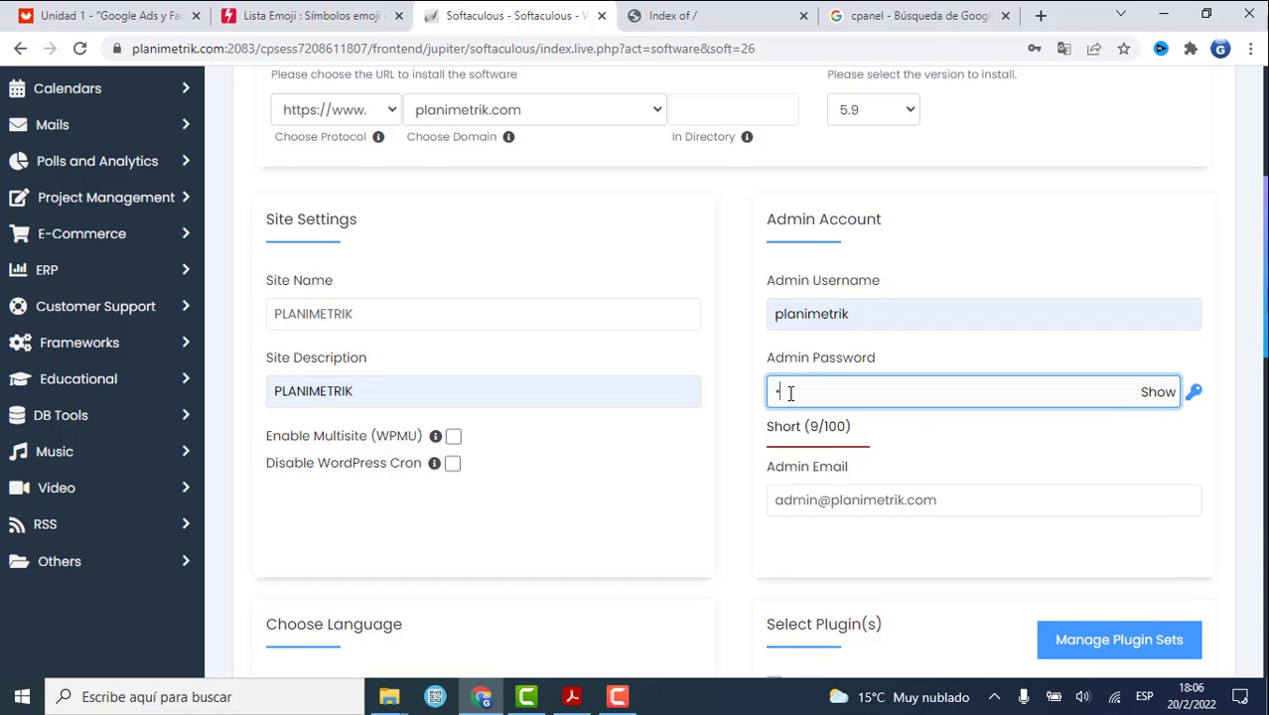
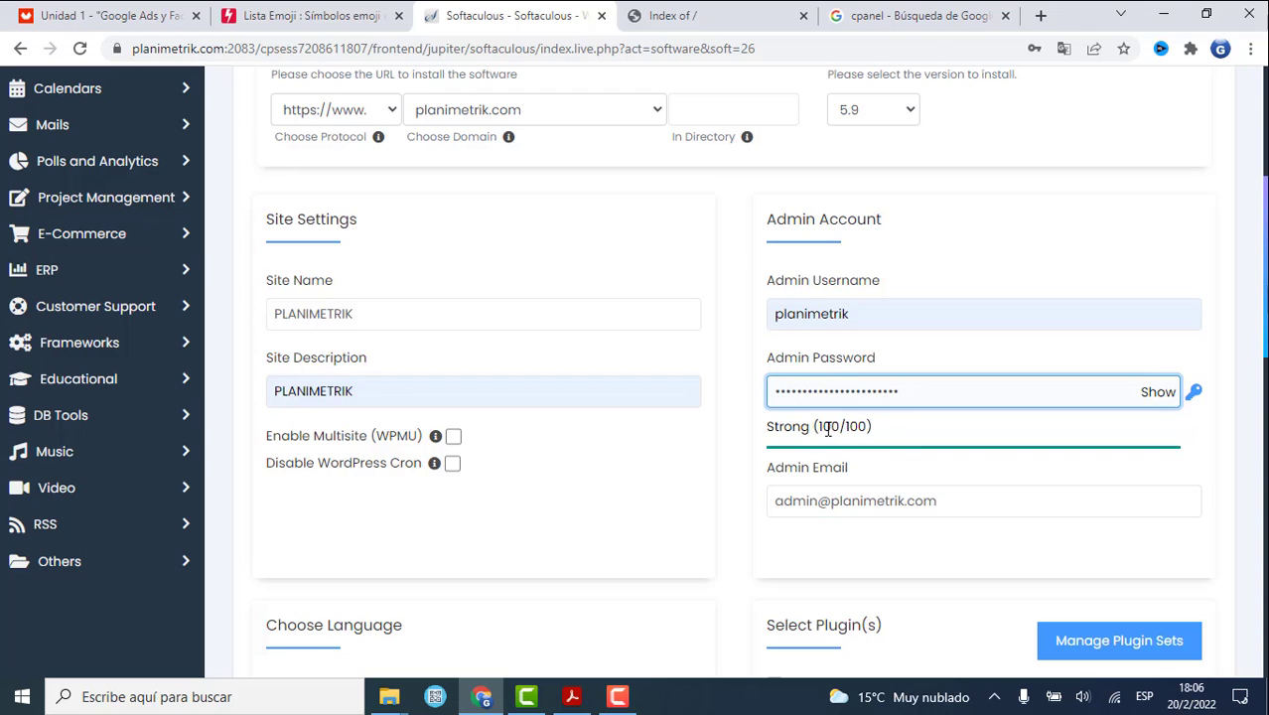
click(739, 523)
scroll(866, 535, down, 1)
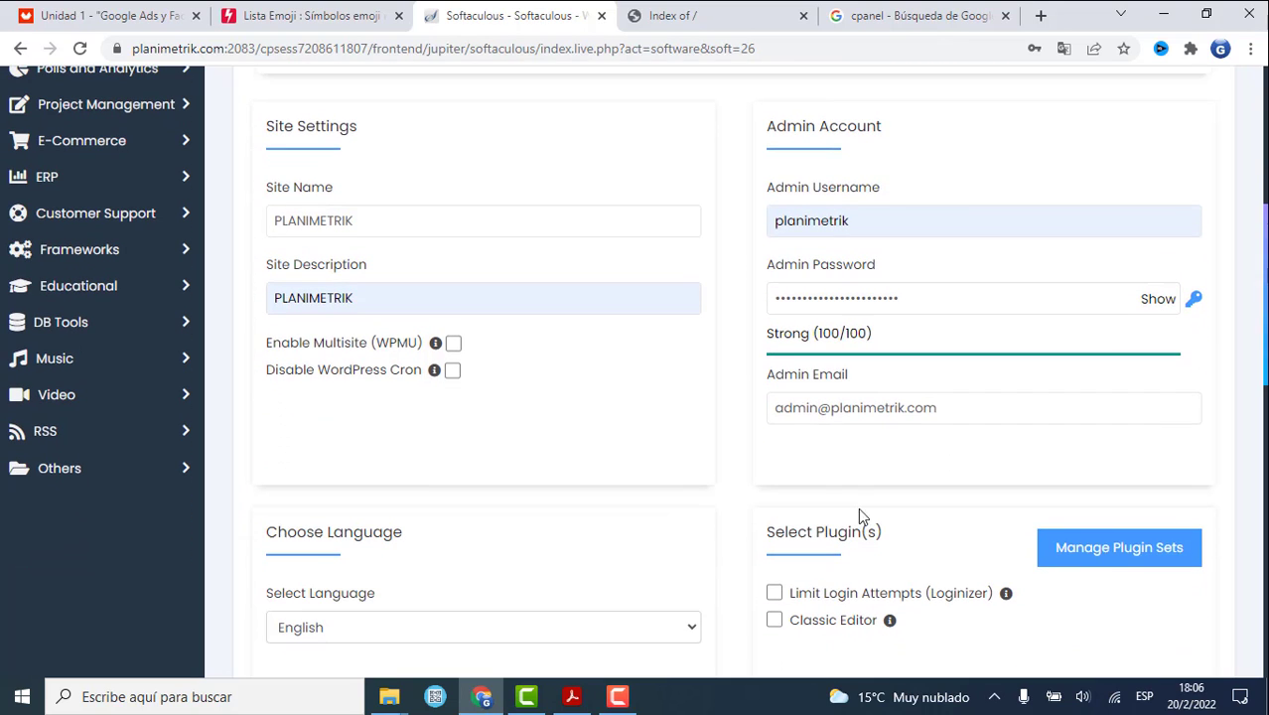
click(817, 417)
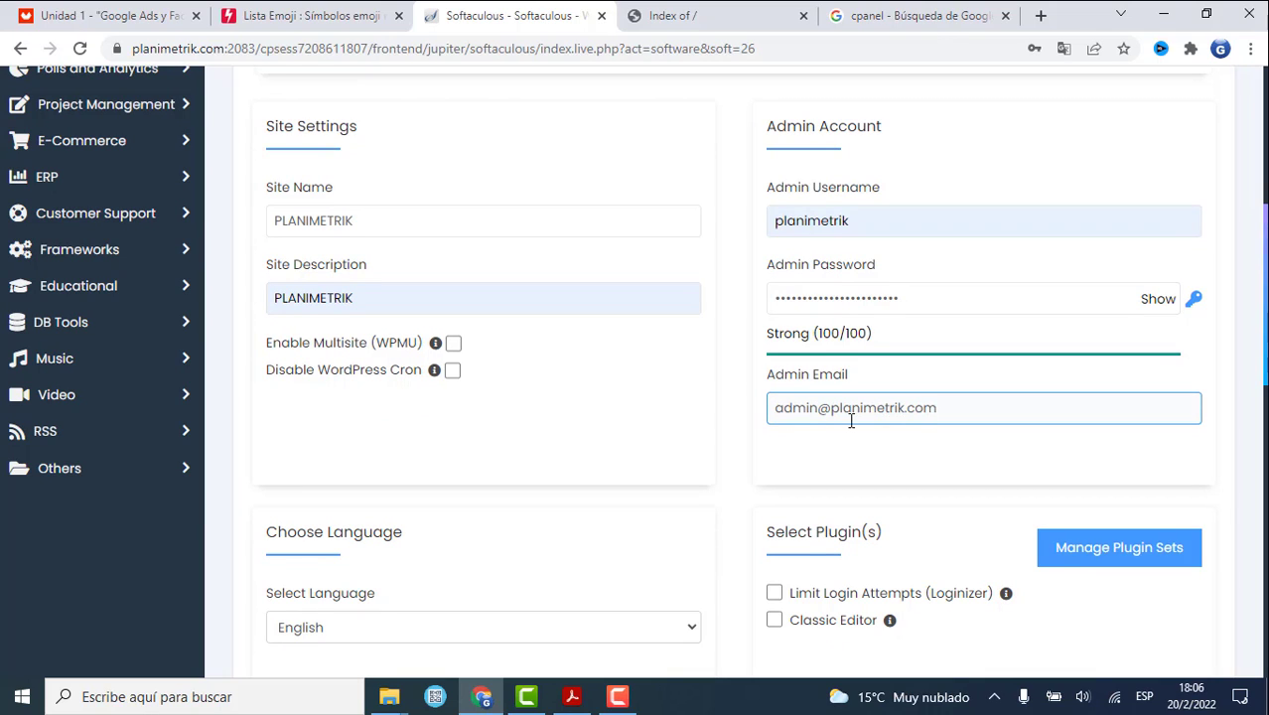
click(840, 437)
click(818, 408)
click(819, 432)
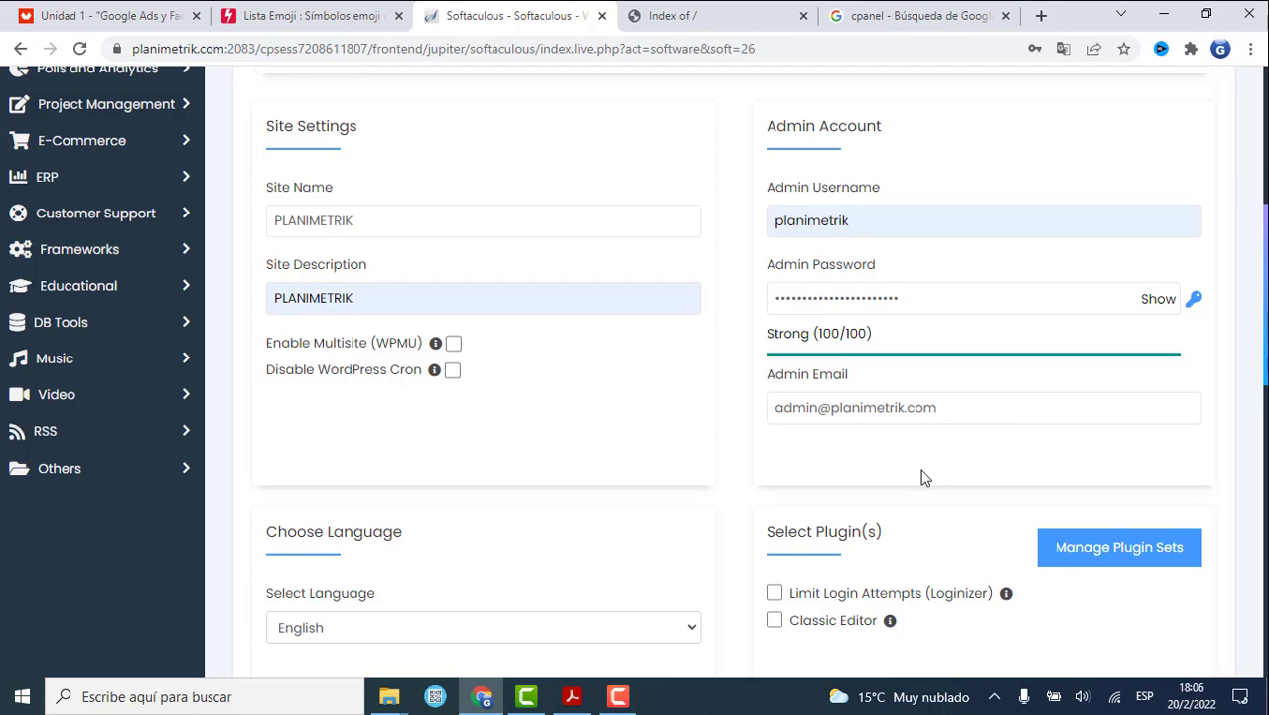
scroll(923, 475, up, 1)
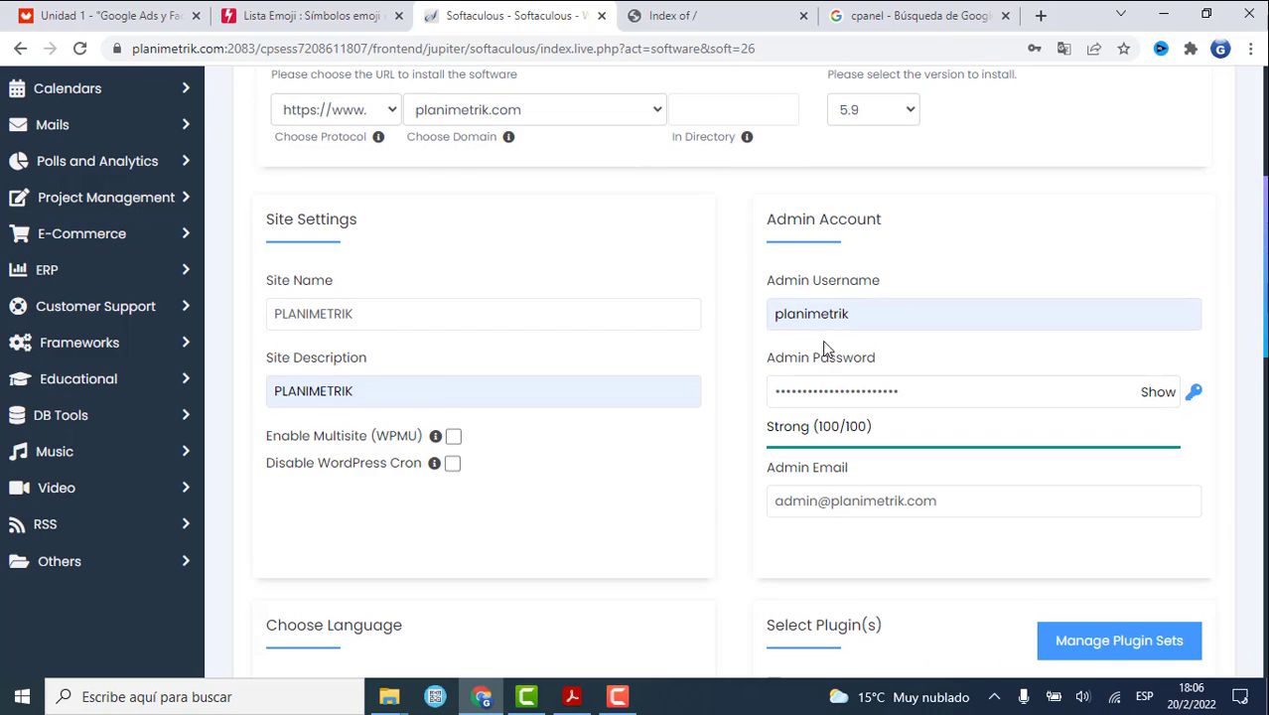
click(788, 393)
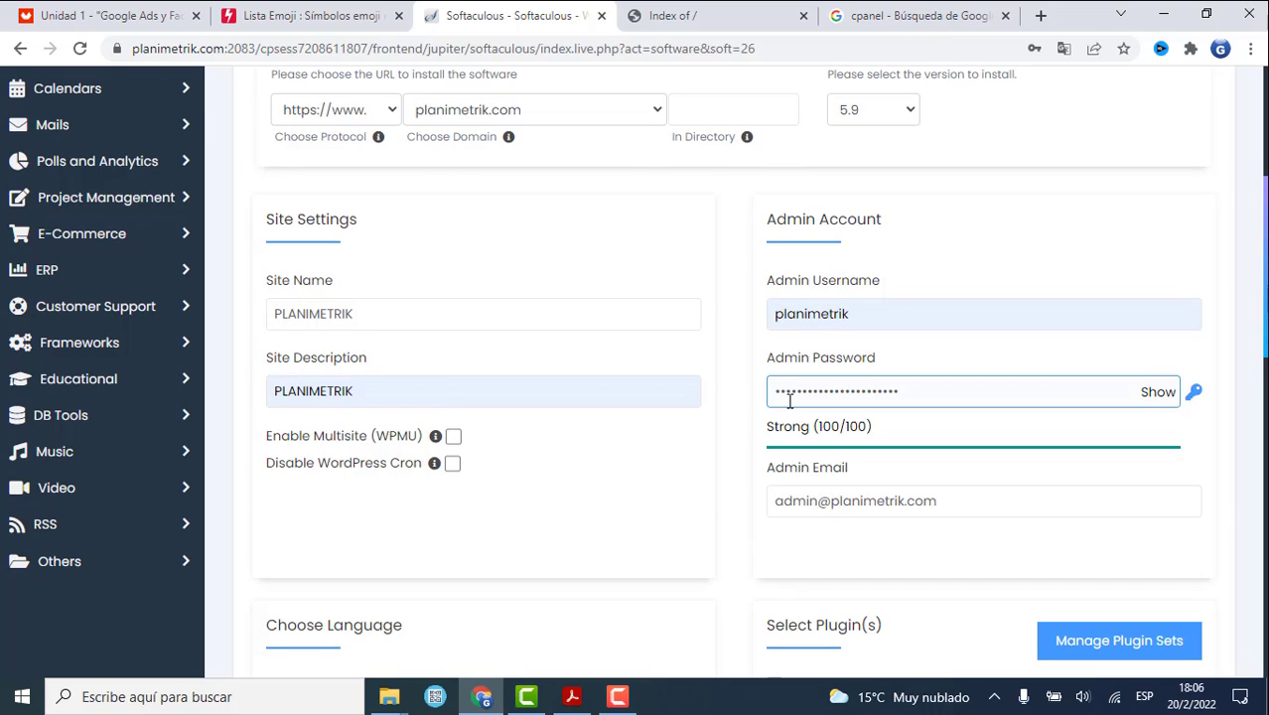
click(839, 425)
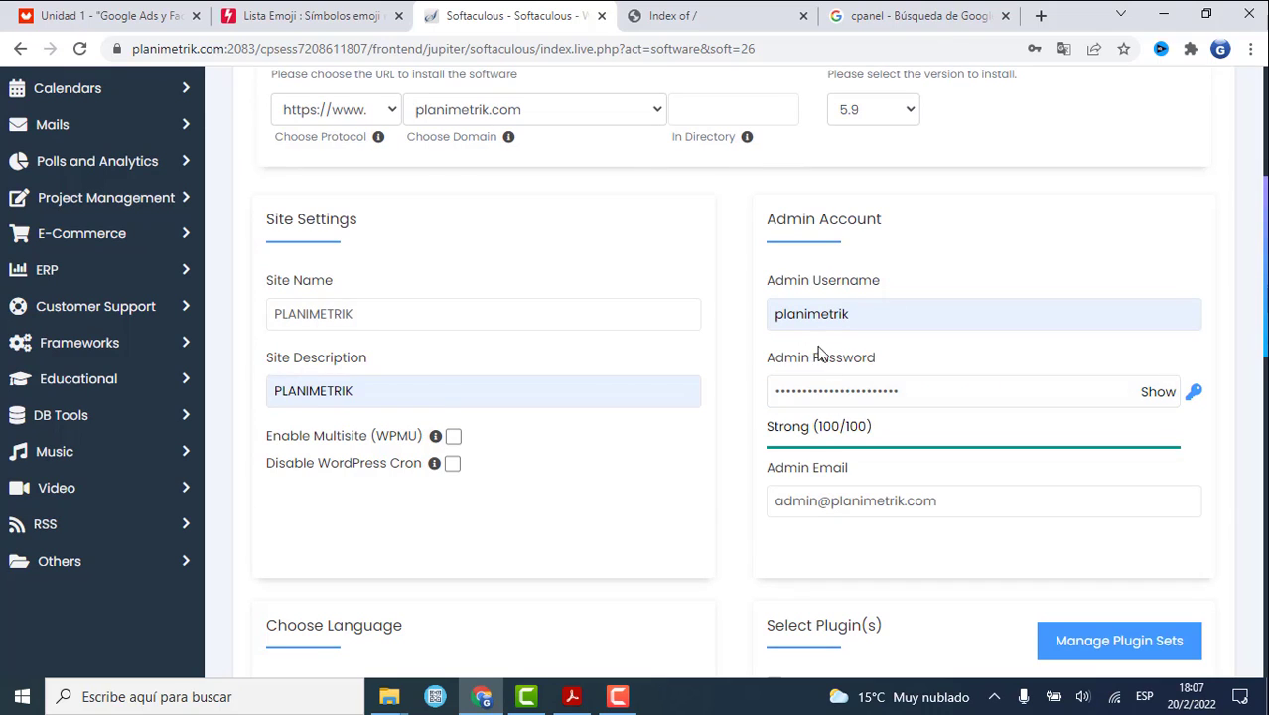
click(818, 389)
click(847, 437)
click(788, 317)
Pick Spanish from the Select Language dropdown under Choose Language
scroll(685, 430, down, 2)
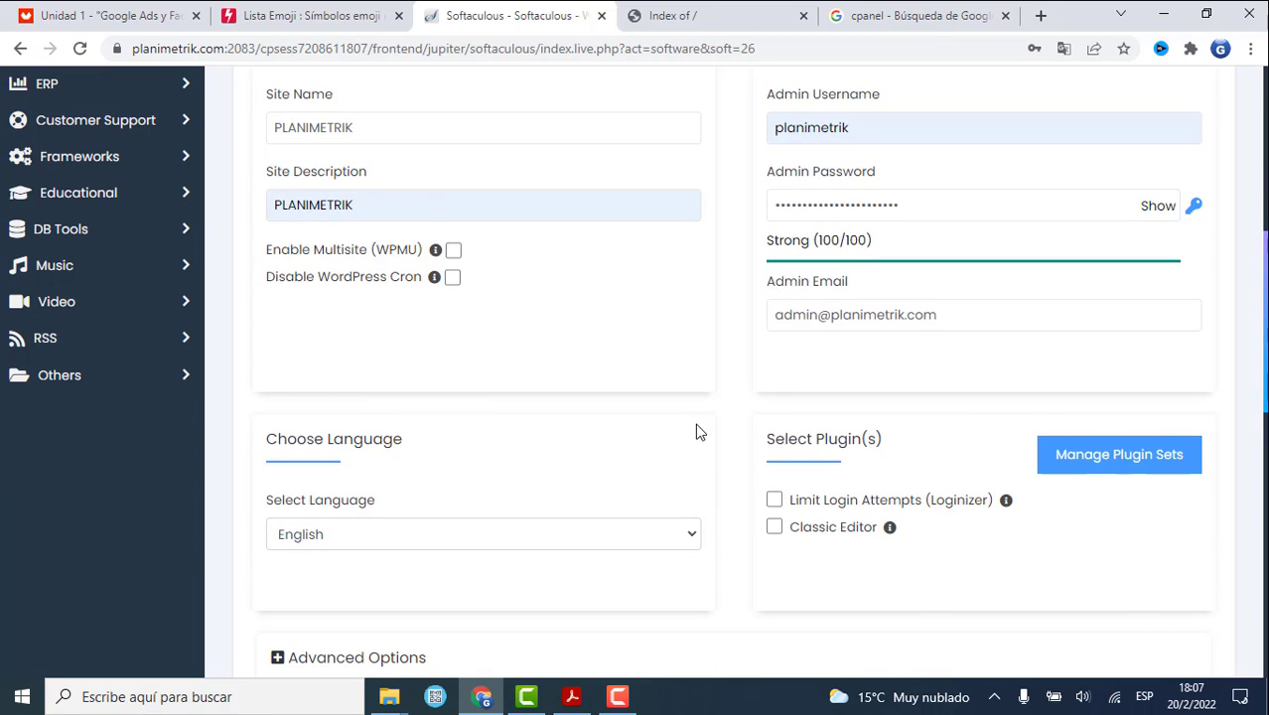
scroll(697, 429, down, 2)
click(688, 354)
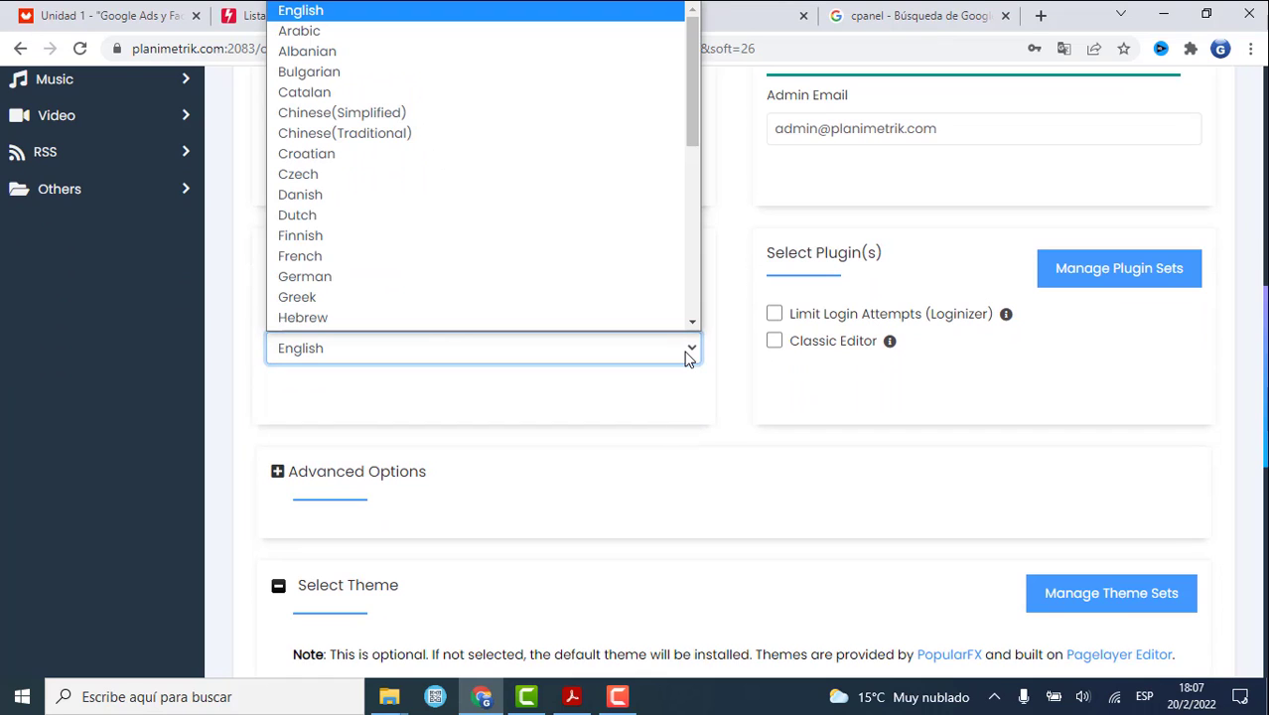
scroll(471, 280, down, 2)
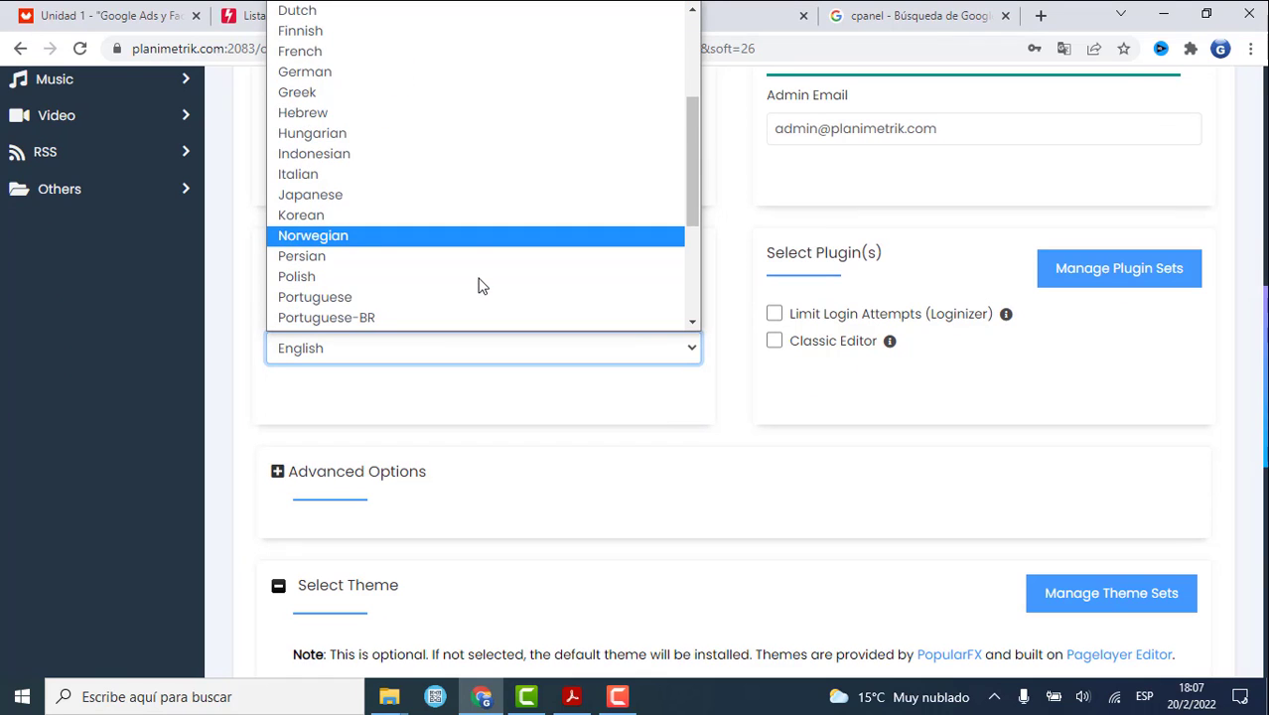
scroll(477, 286, down, 2)
click(313, 233)
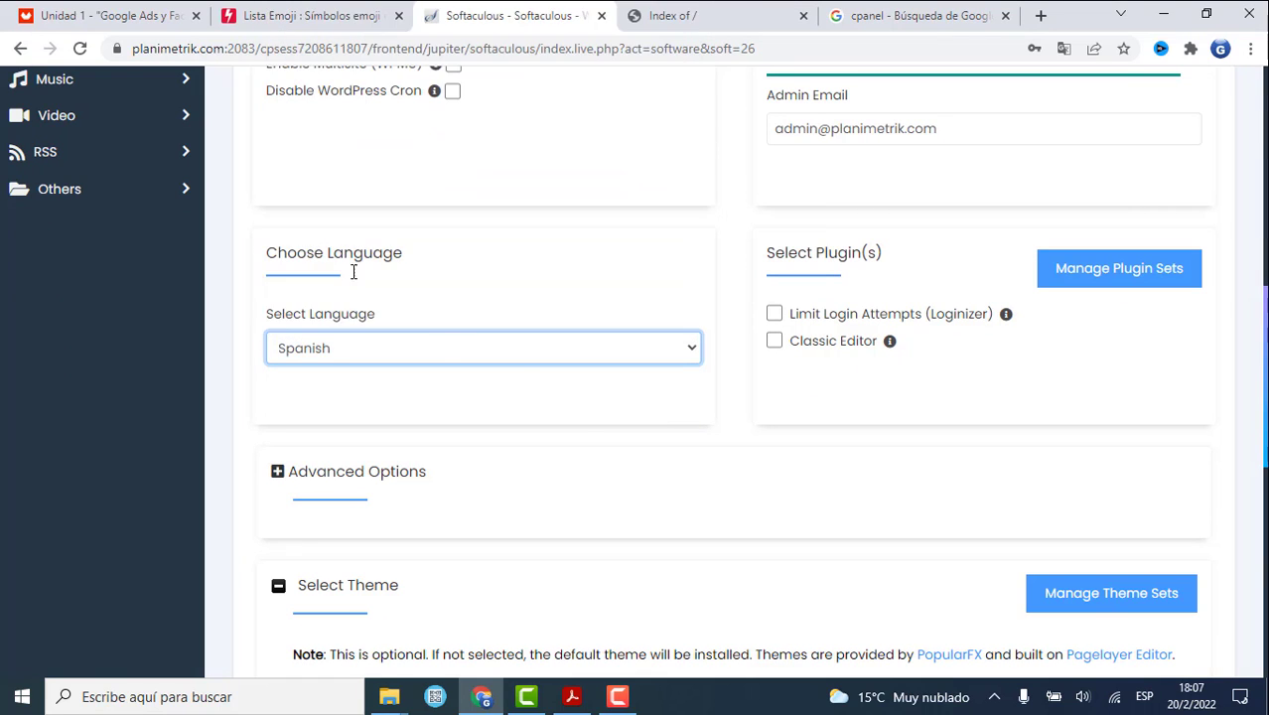
scroll(580, 420, up, 1)
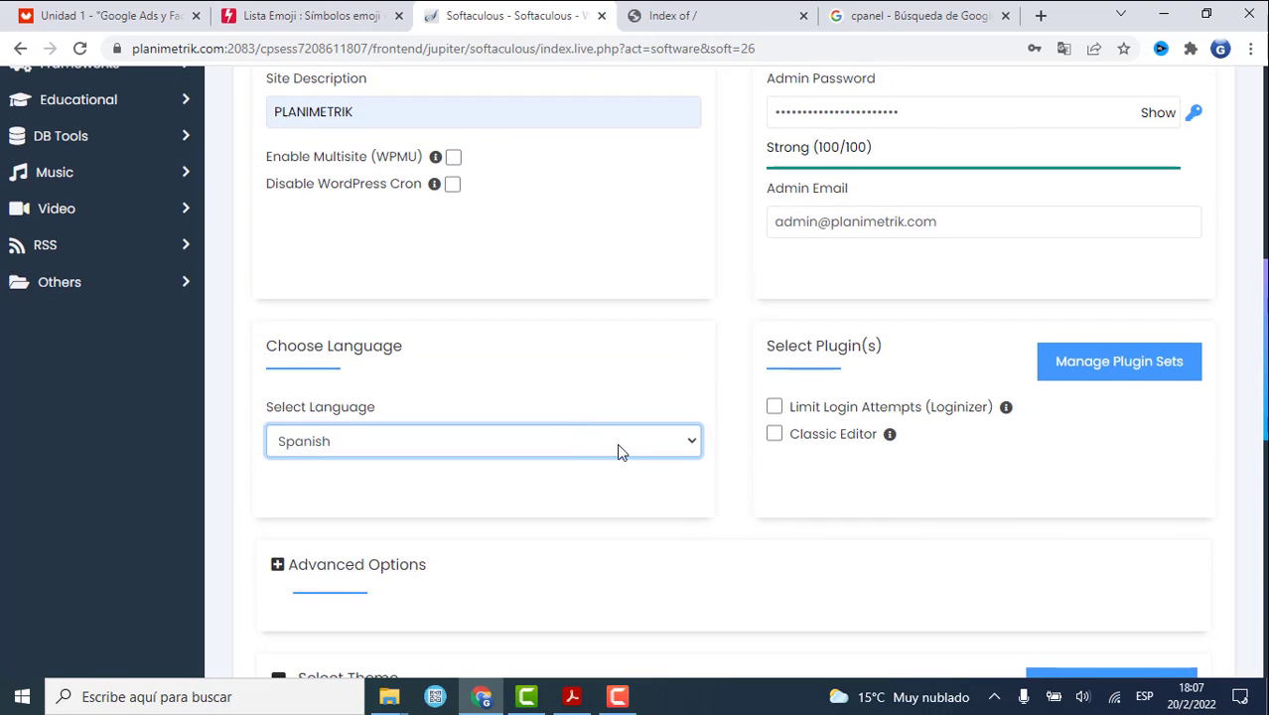
scroll(645, 493, up, 1)
scroll(645, 493, up, 6)
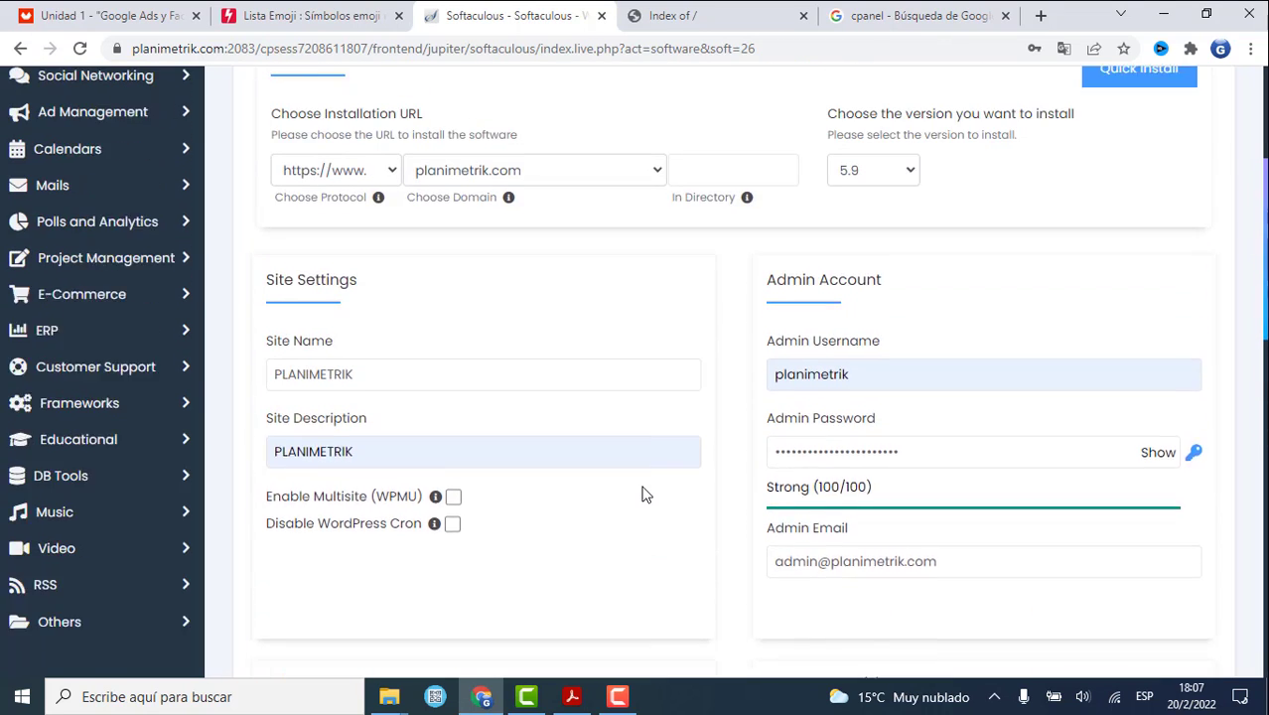
scroll(1032, 372, down, 3)
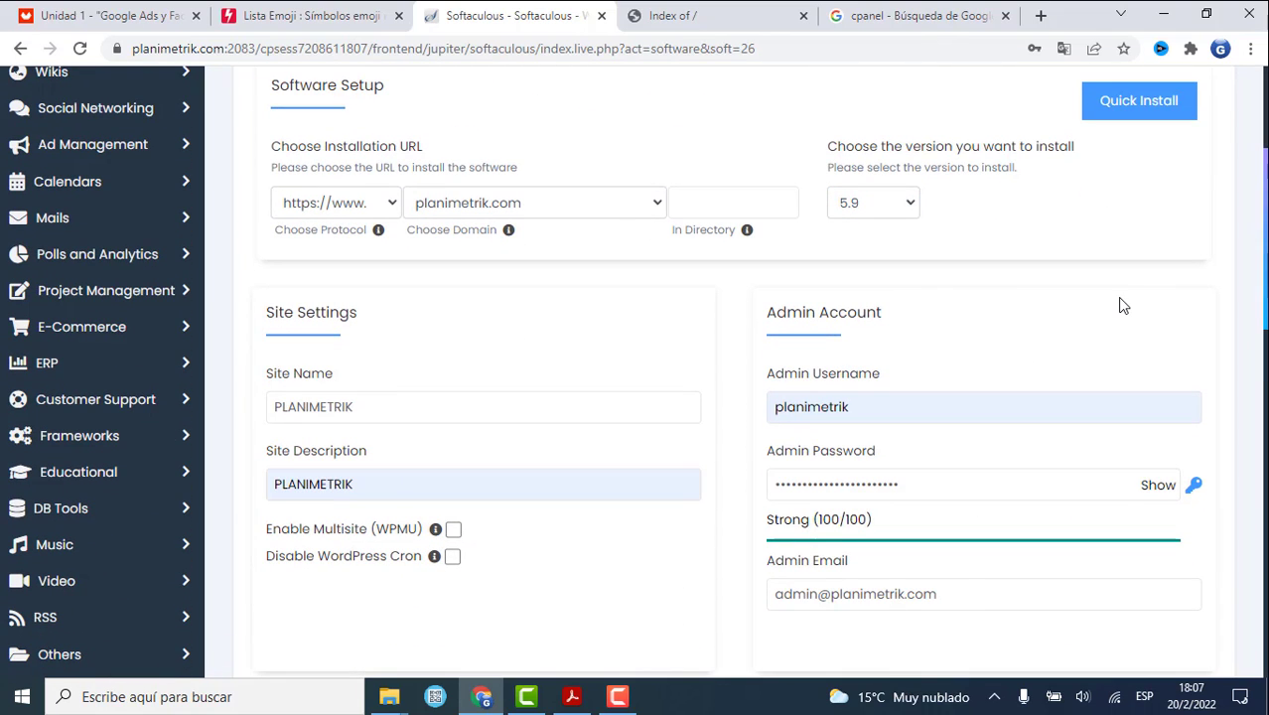
Translate the Softaculous install page into Spanish with the browser's Traducir a español option
right_click(1160, 291)
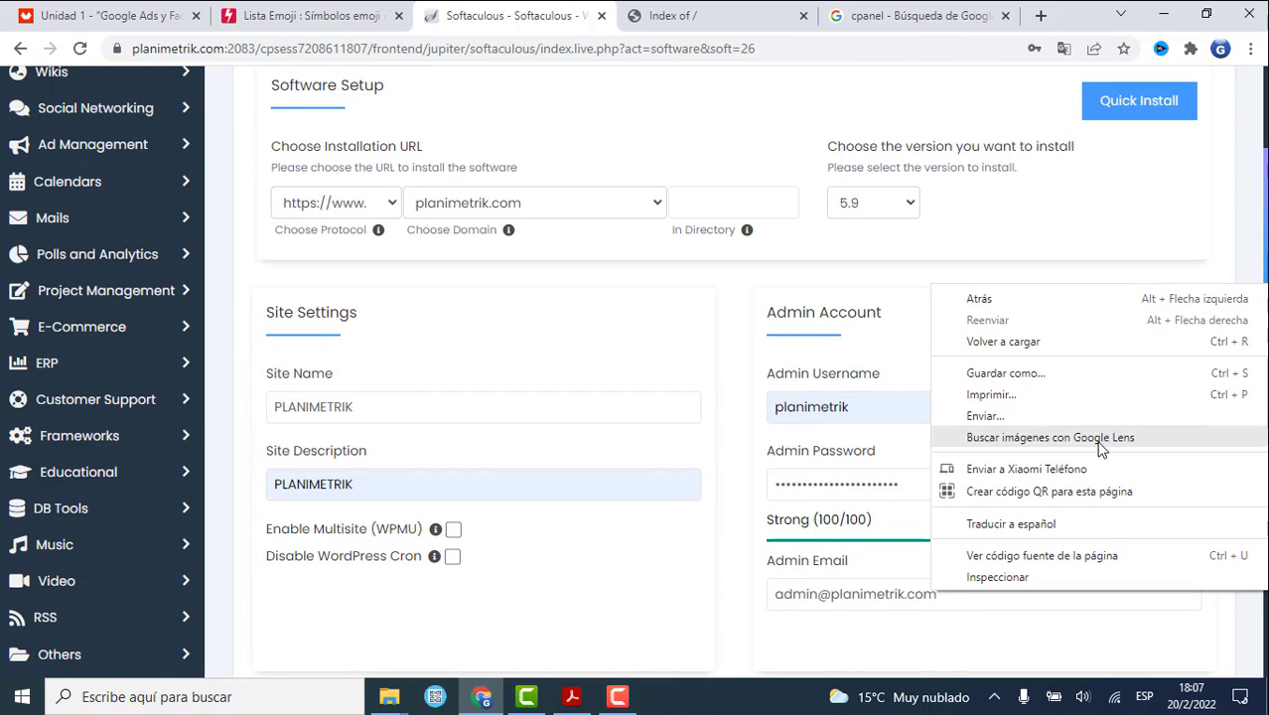
click(1036, 523)
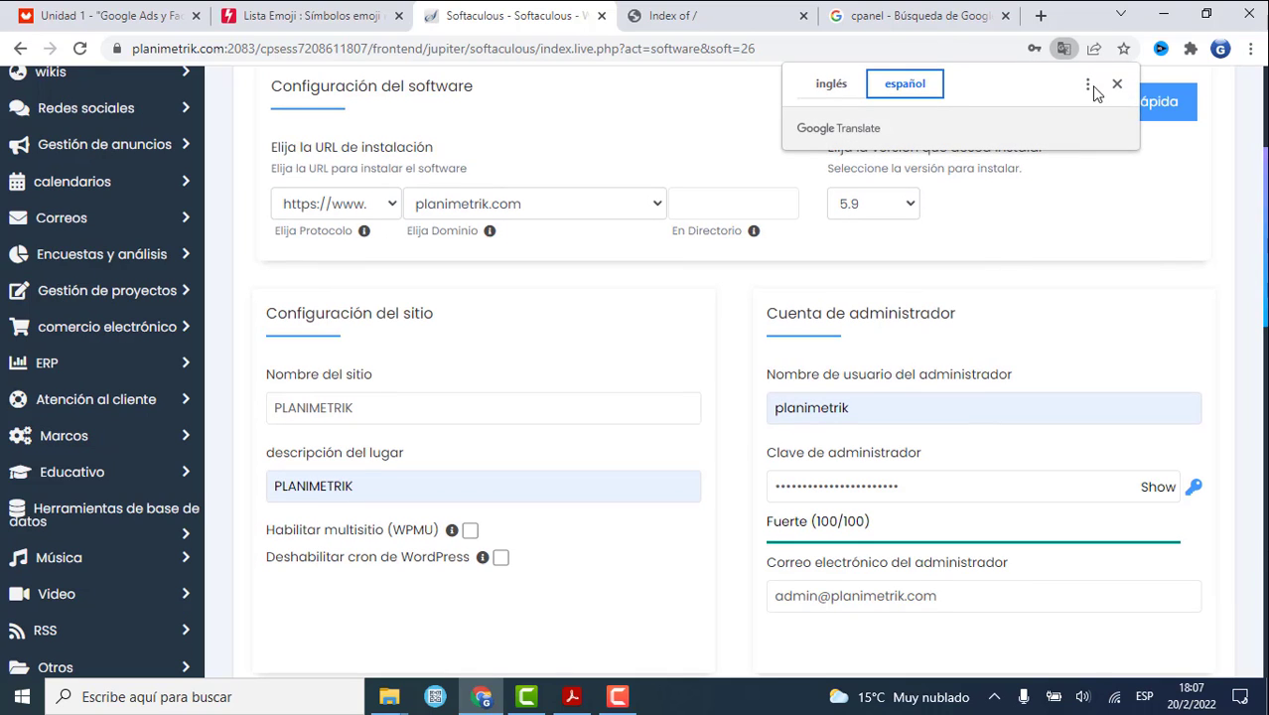
click(1116, 85)
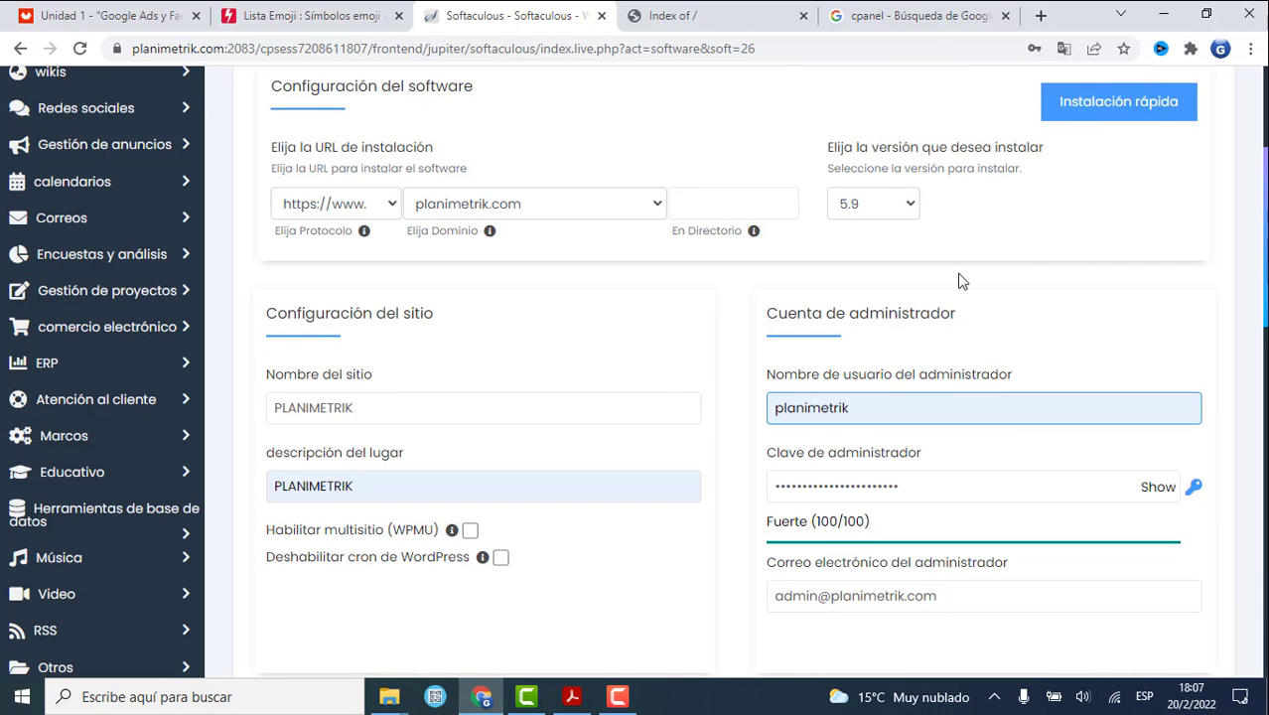
scroll(1070, 378, down, 4)
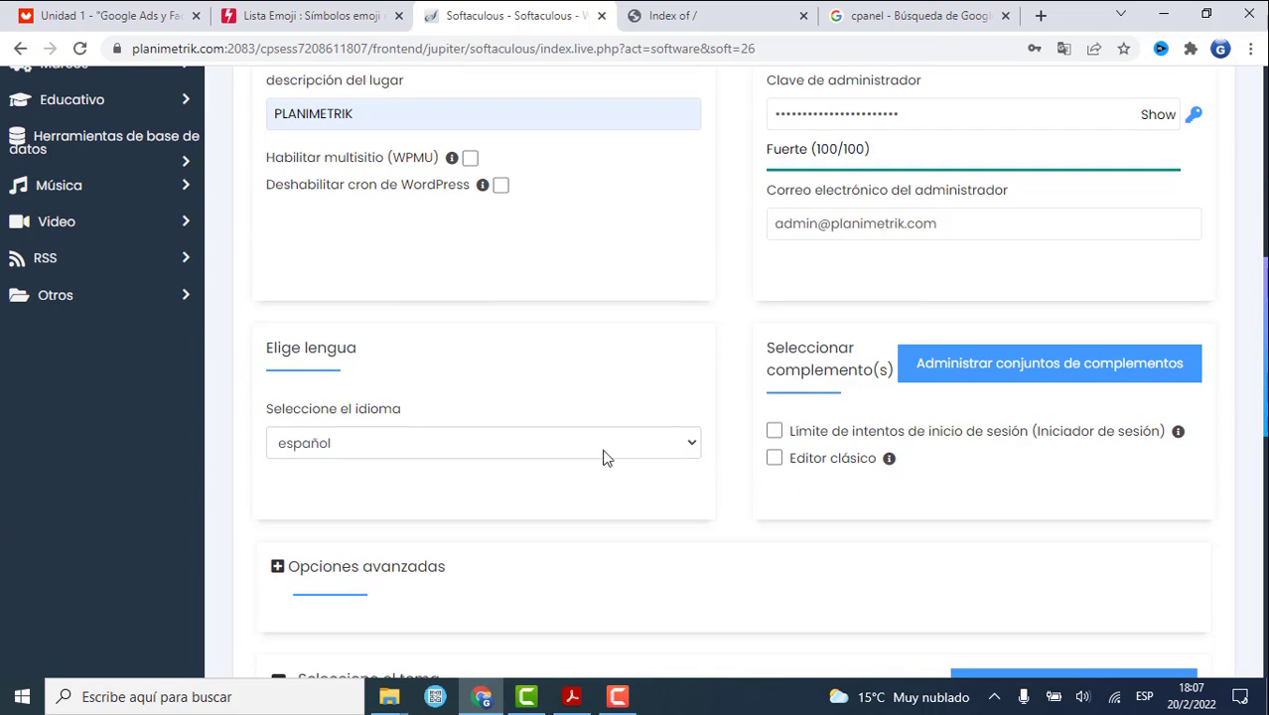
scroll(532, 453, down, 3)
scroll(773, 314, up, 2)
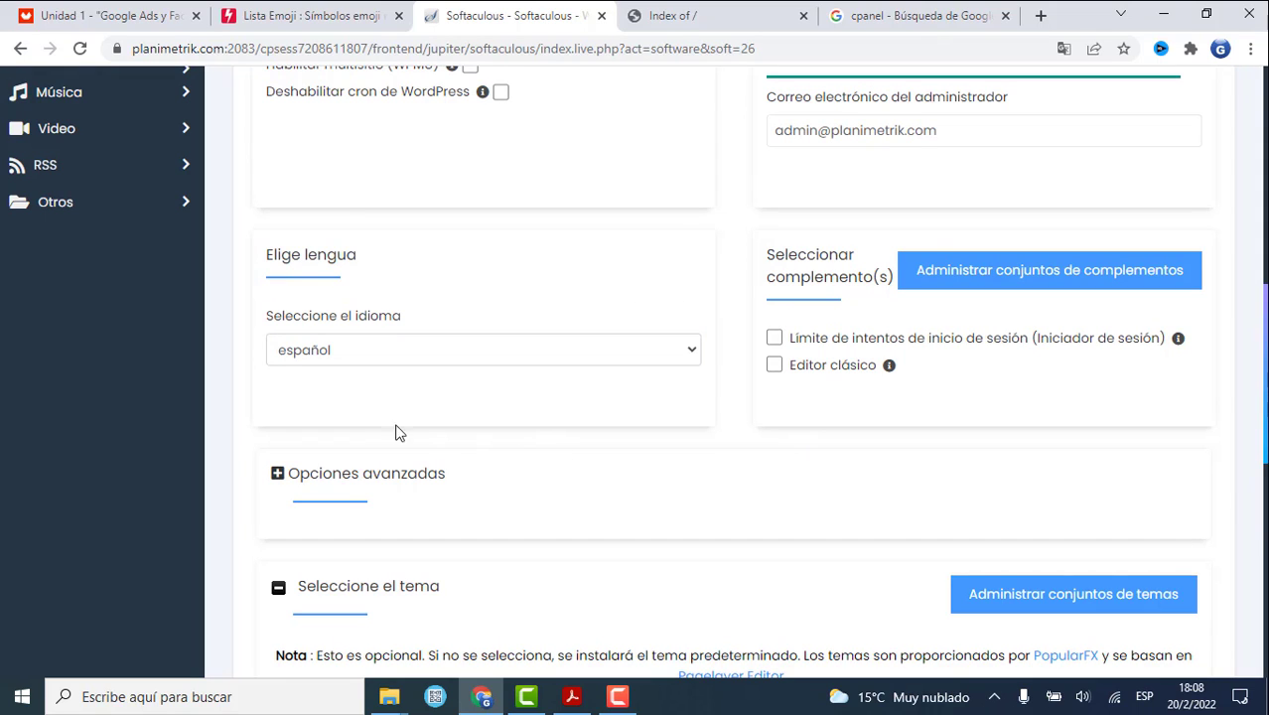
Set the installation language back from turco to español
click(430, 355)
click(327, 332)
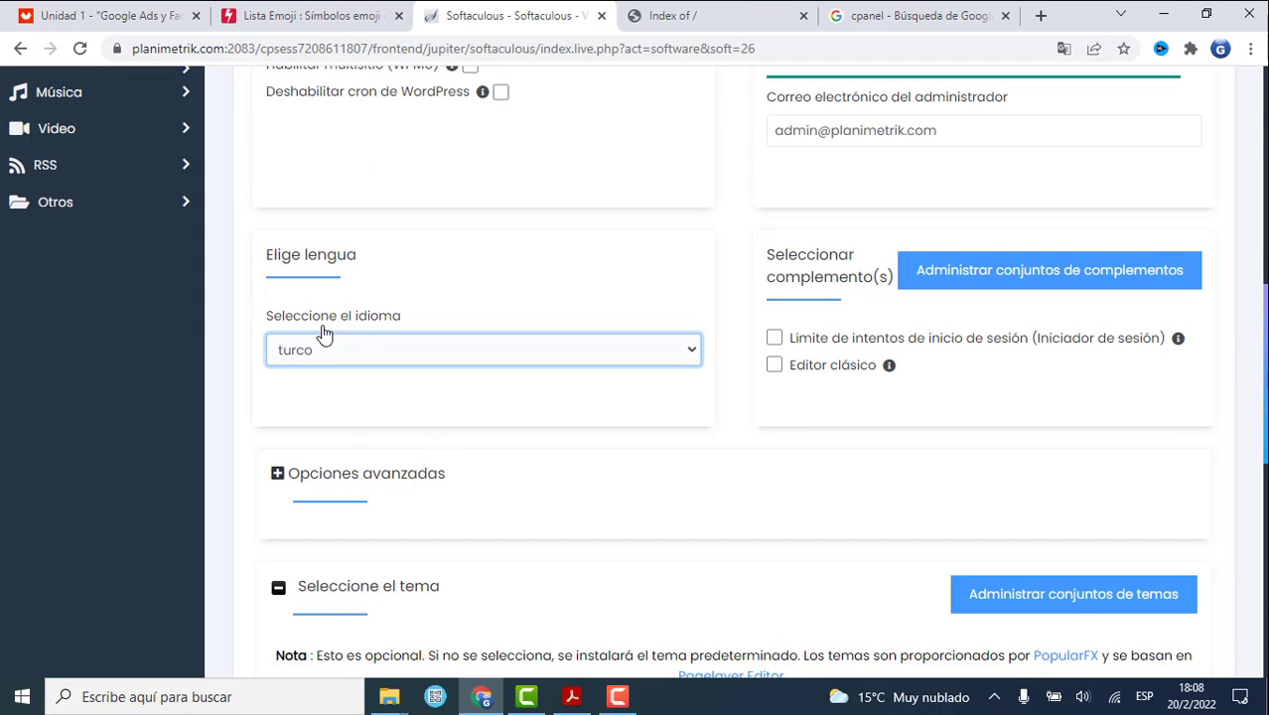
click(339, 356)
key(Up)
key(Up)
key(Up)
key(Return)
click(859, 424)
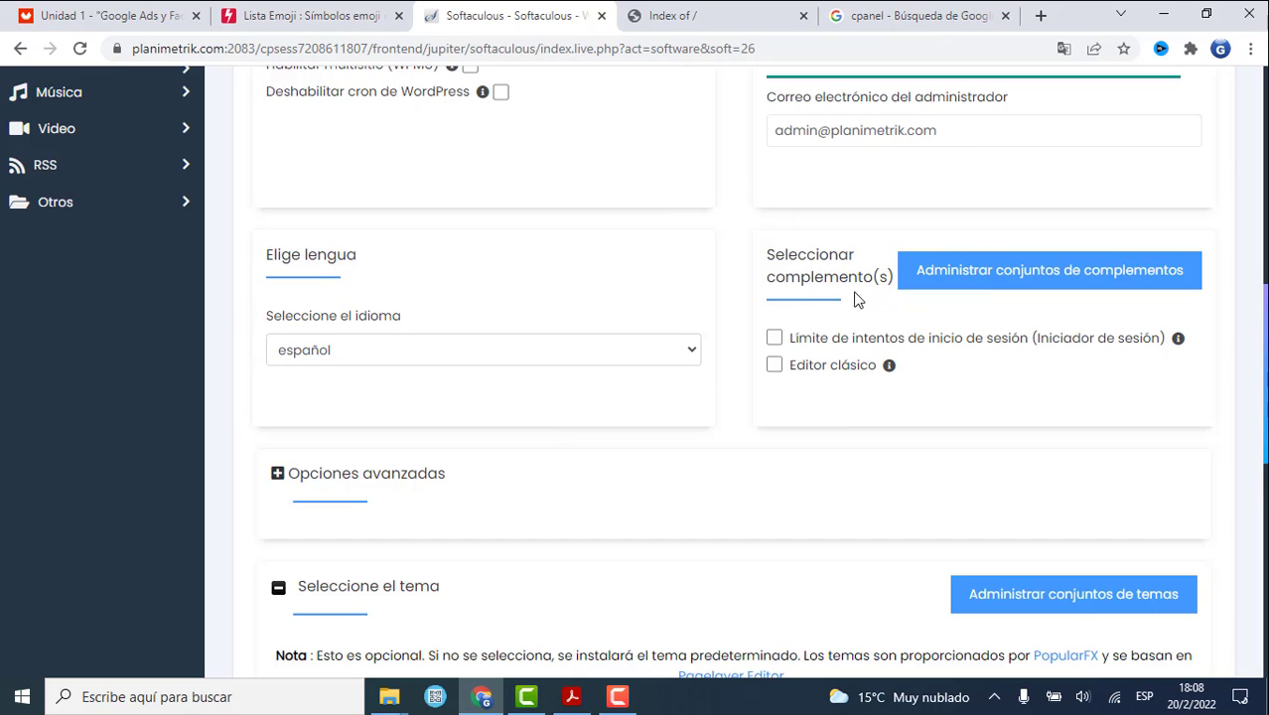
Tick the Limite de intentos de inicio de sesión plugin and scroll down to the theme section
scroll(1002, 459, up, 1)
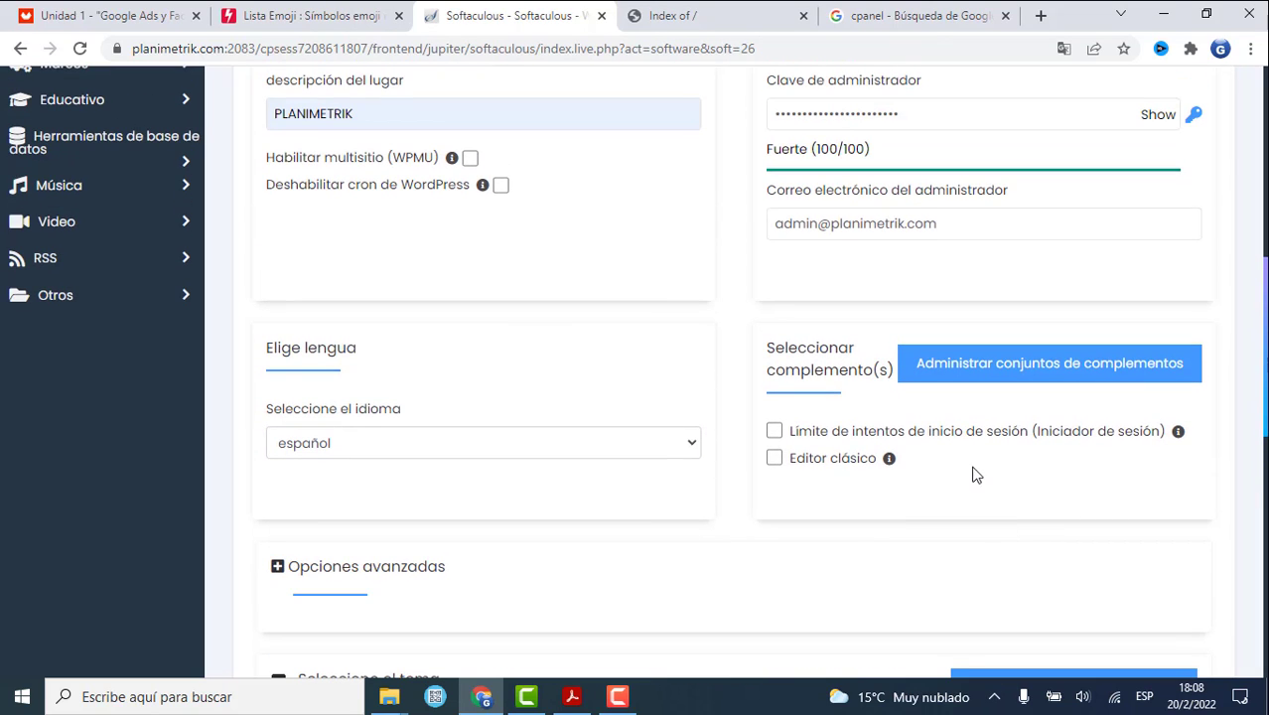
click(774, 431)
scroll(944, 491, down, 3)
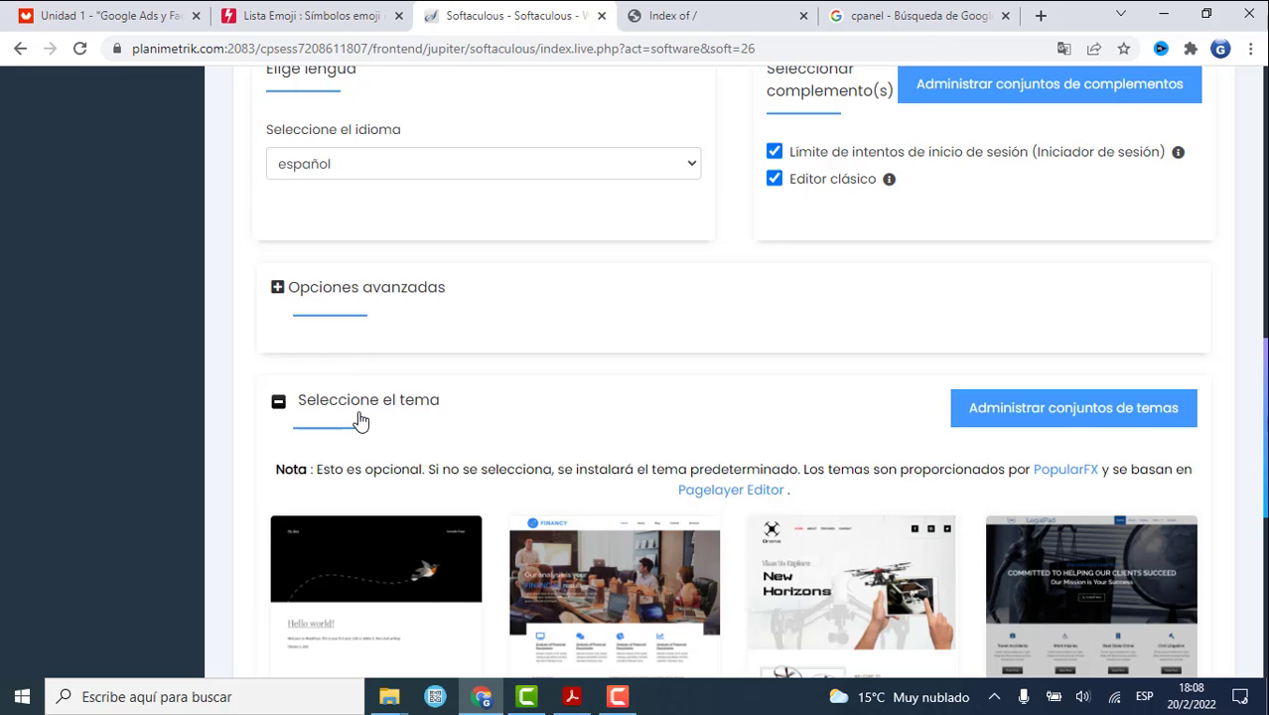
scroll(695, 487, down, 2)
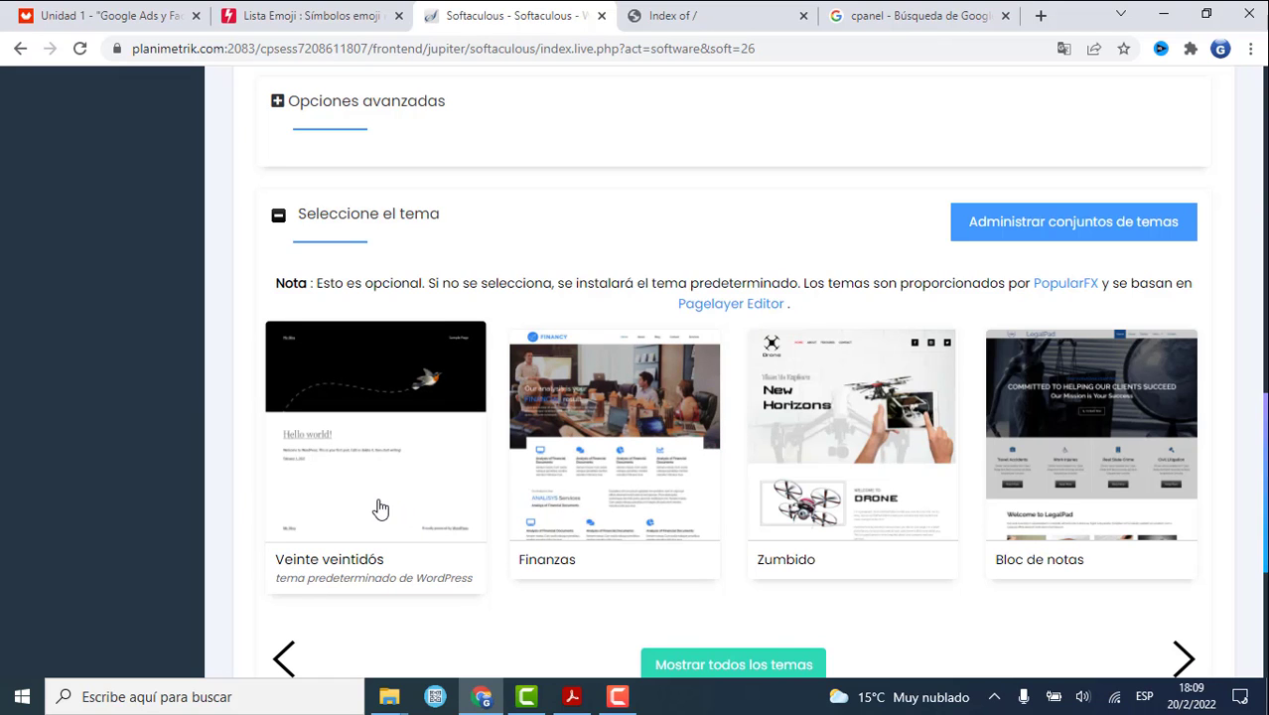
Autofill the installation-details e-mail field with the saved address and start the install with Instalar
scroll(377, 509, down, 3)
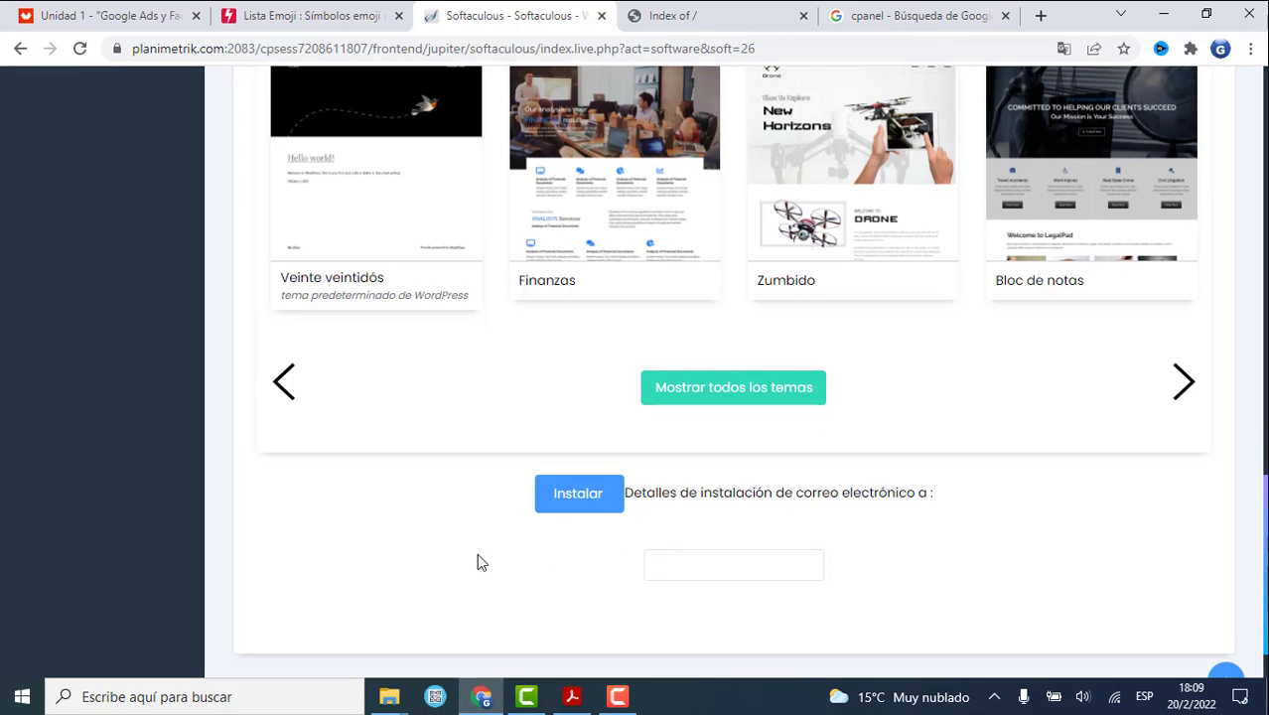
scroll(490, 553, down, 1)
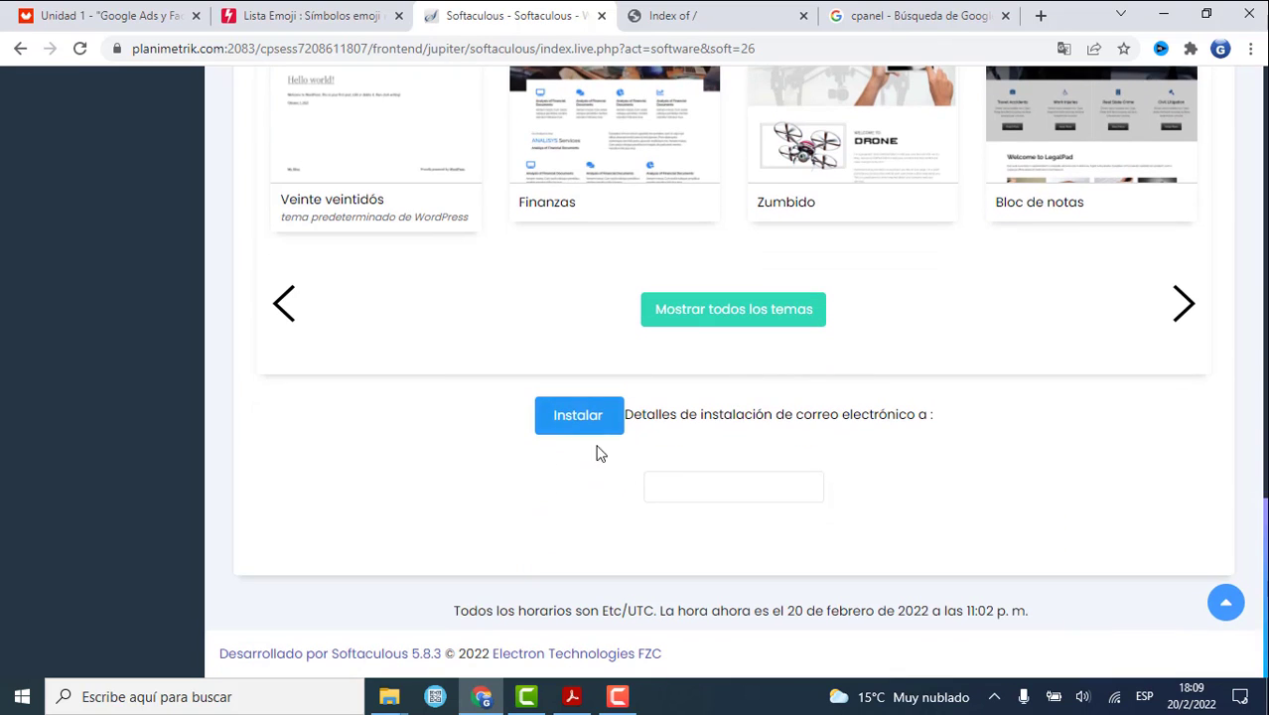
click(671, 490)
click(553, 498)
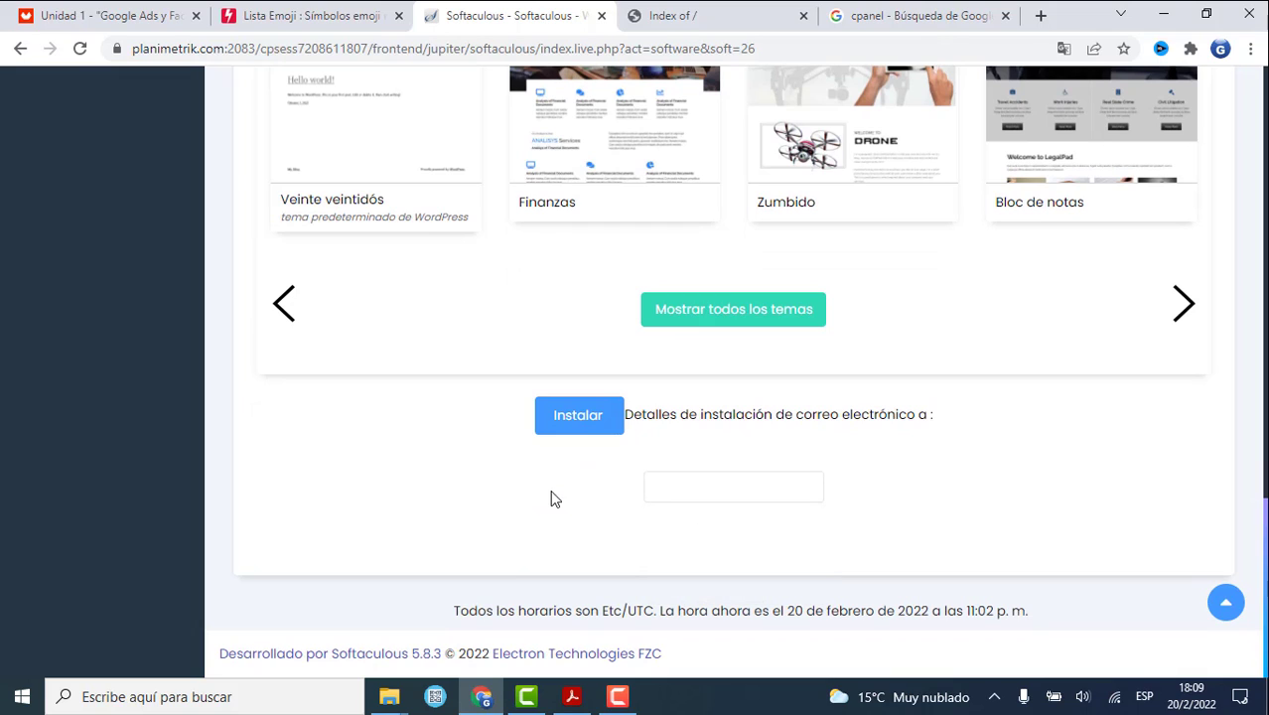
click(721, 487)
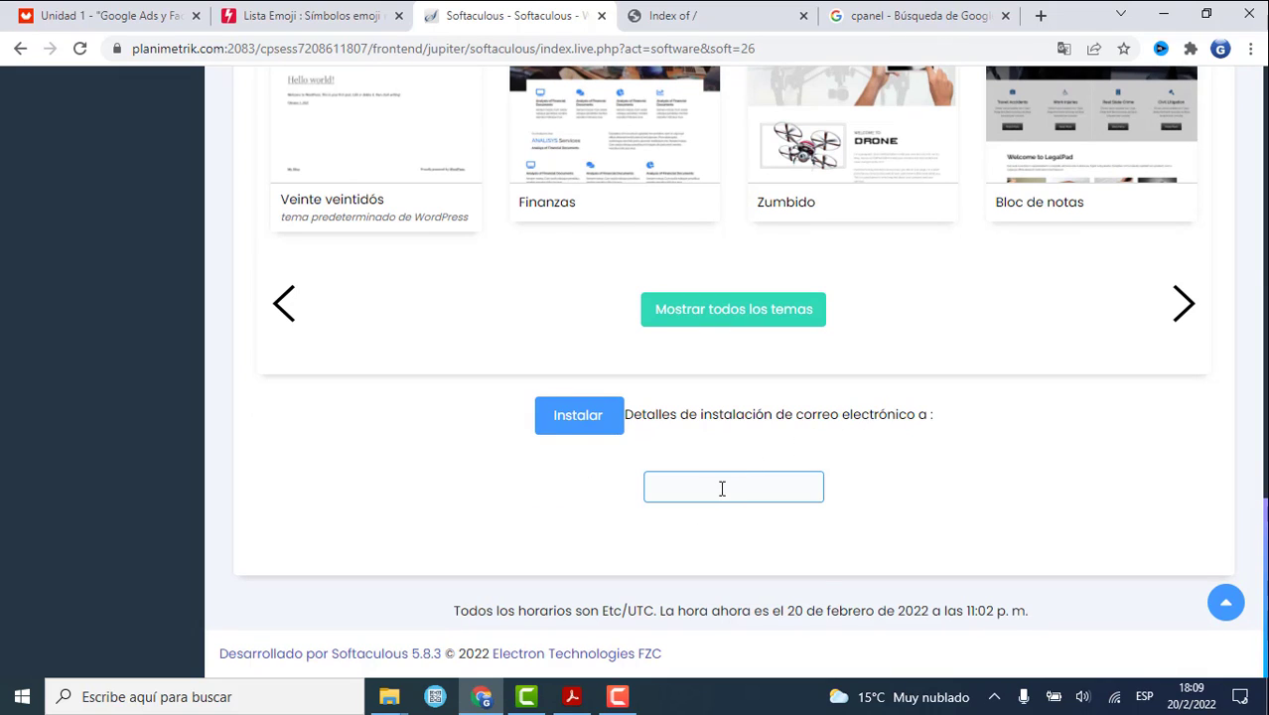
click(698, 490)
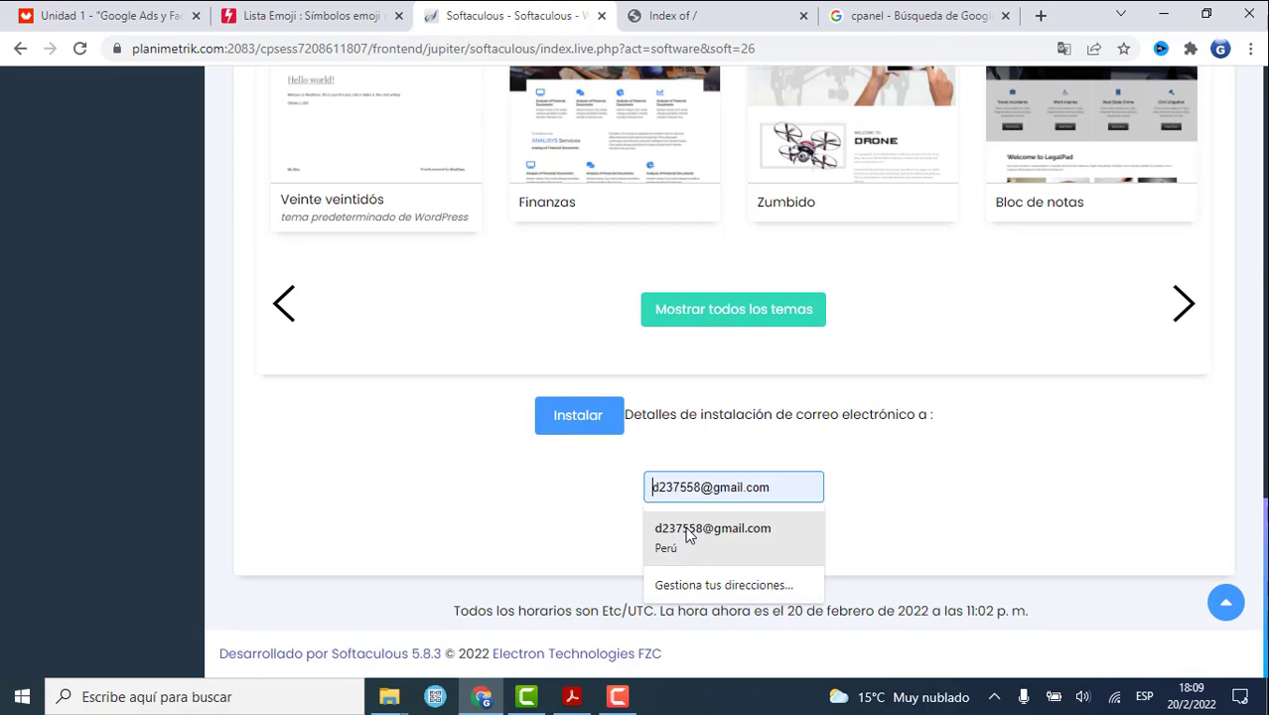
click(691, 529)
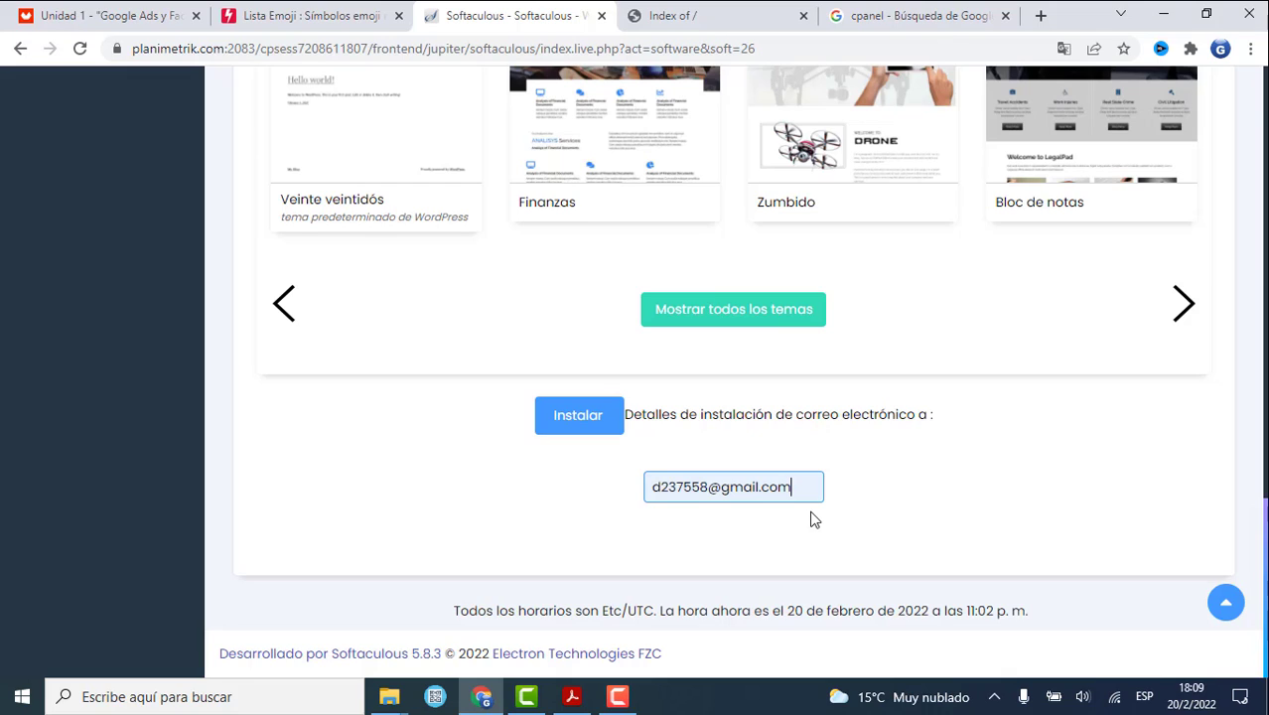
click(569, 433)
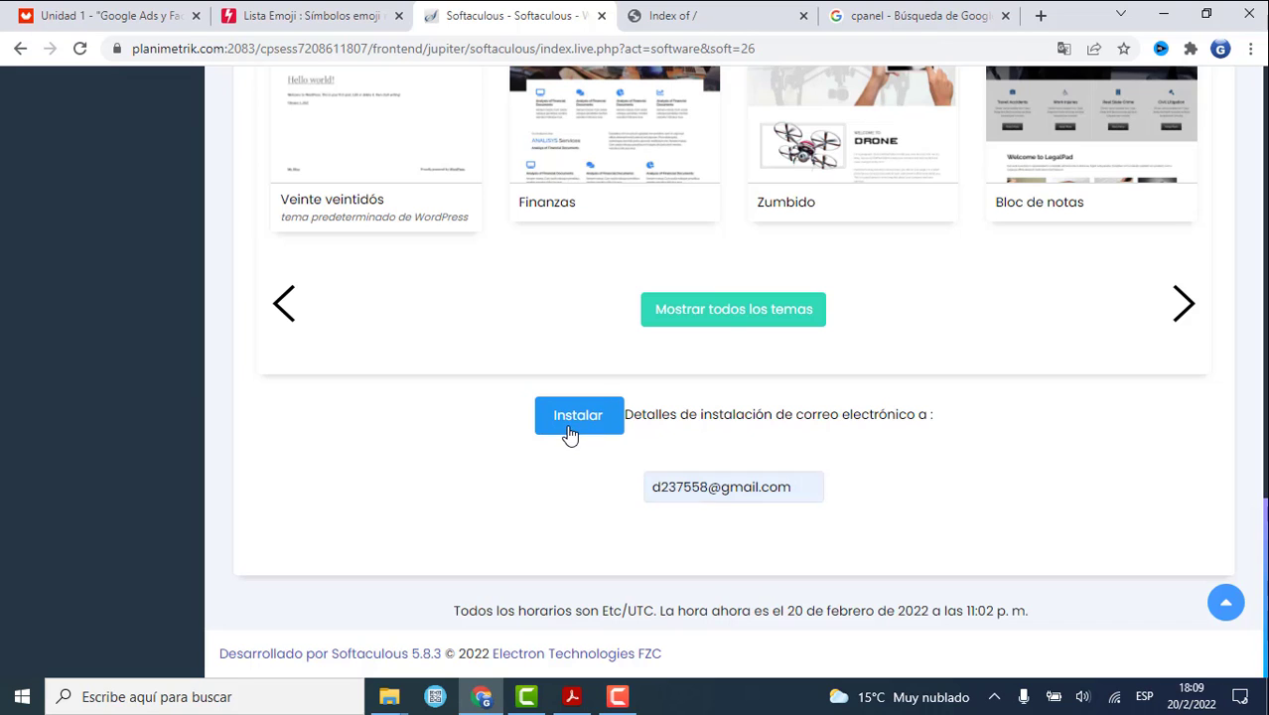
scroll(706, 397, up, 4)
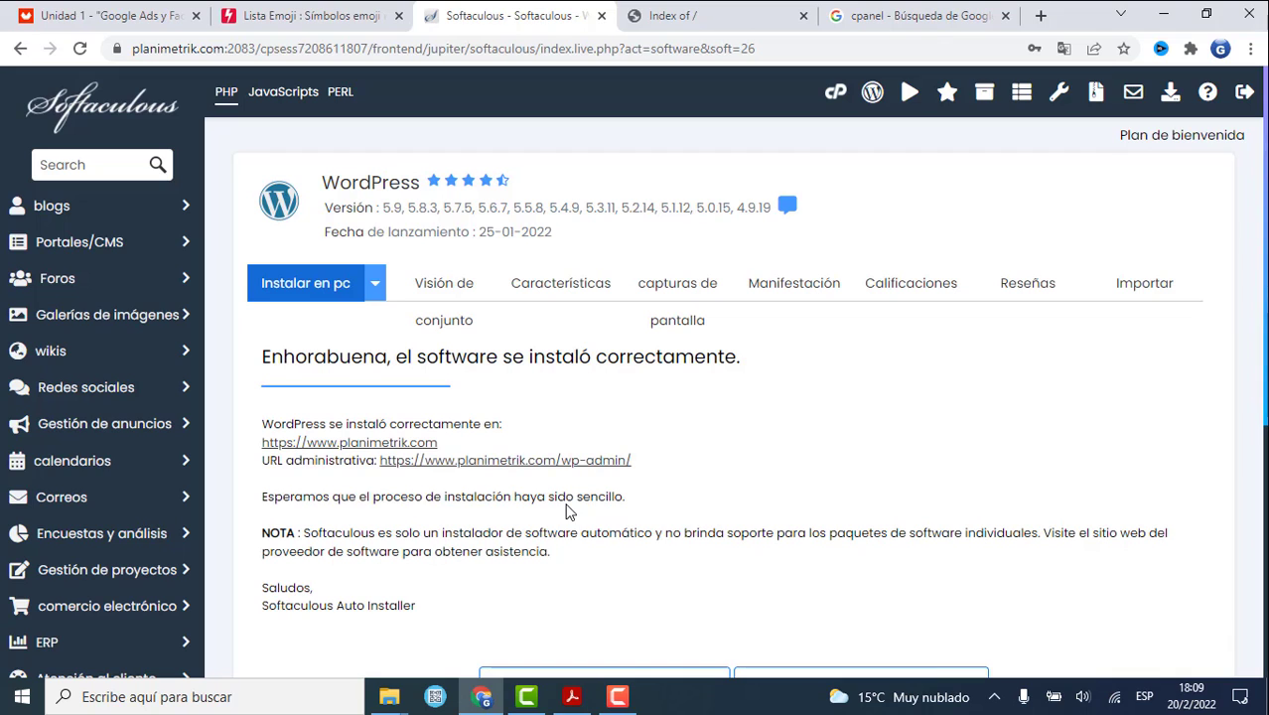
scroll(551, 503, down, 1)
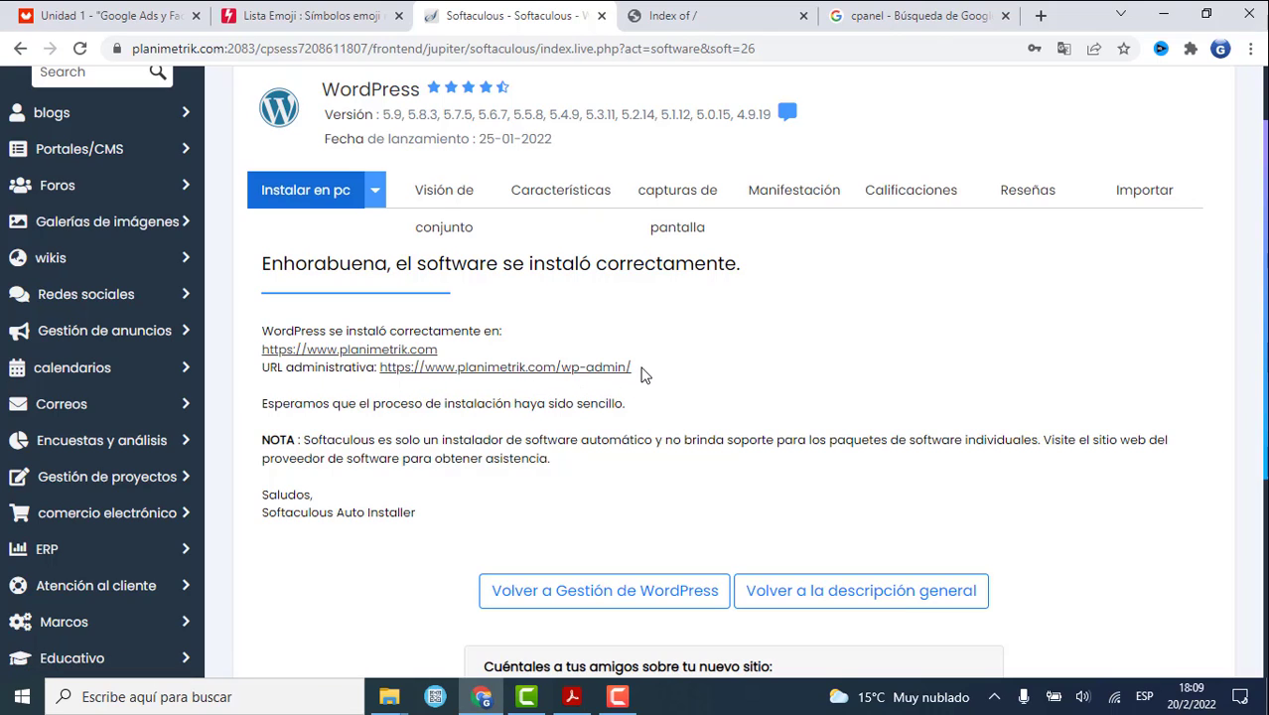
drag(626, 370, 380, 369)
key(ctrl+c)
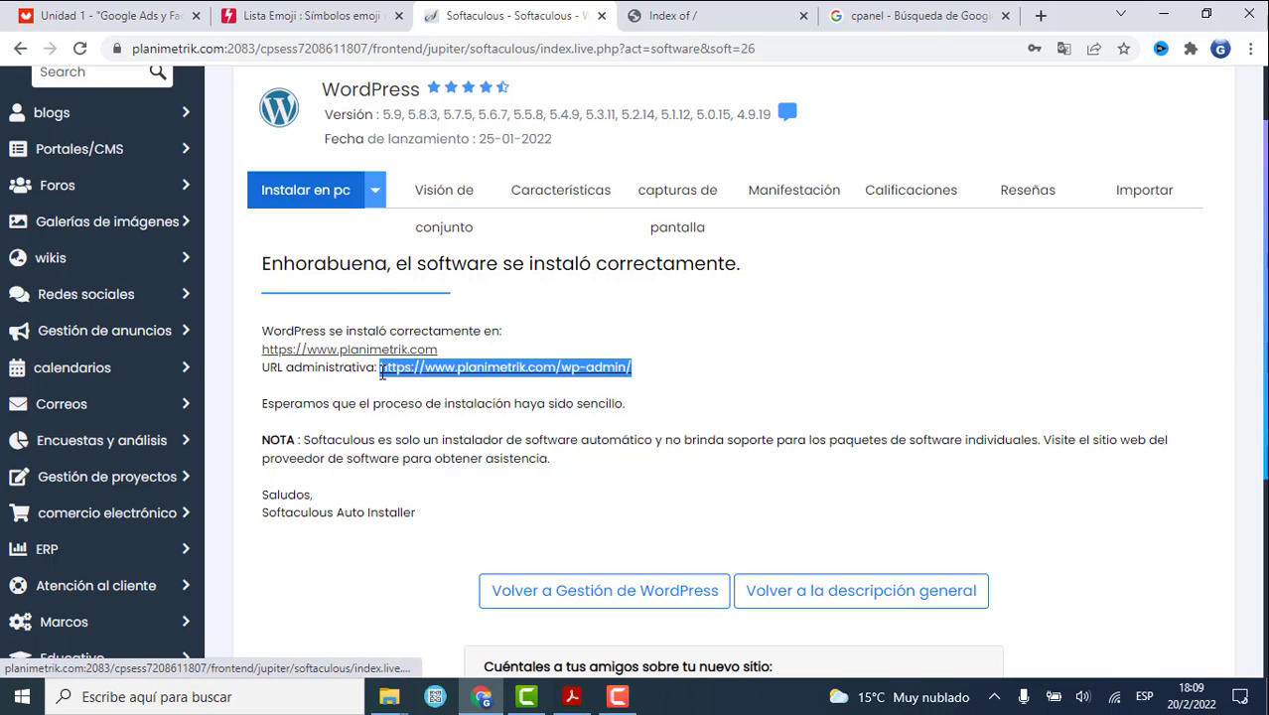
right_click(398, 371)
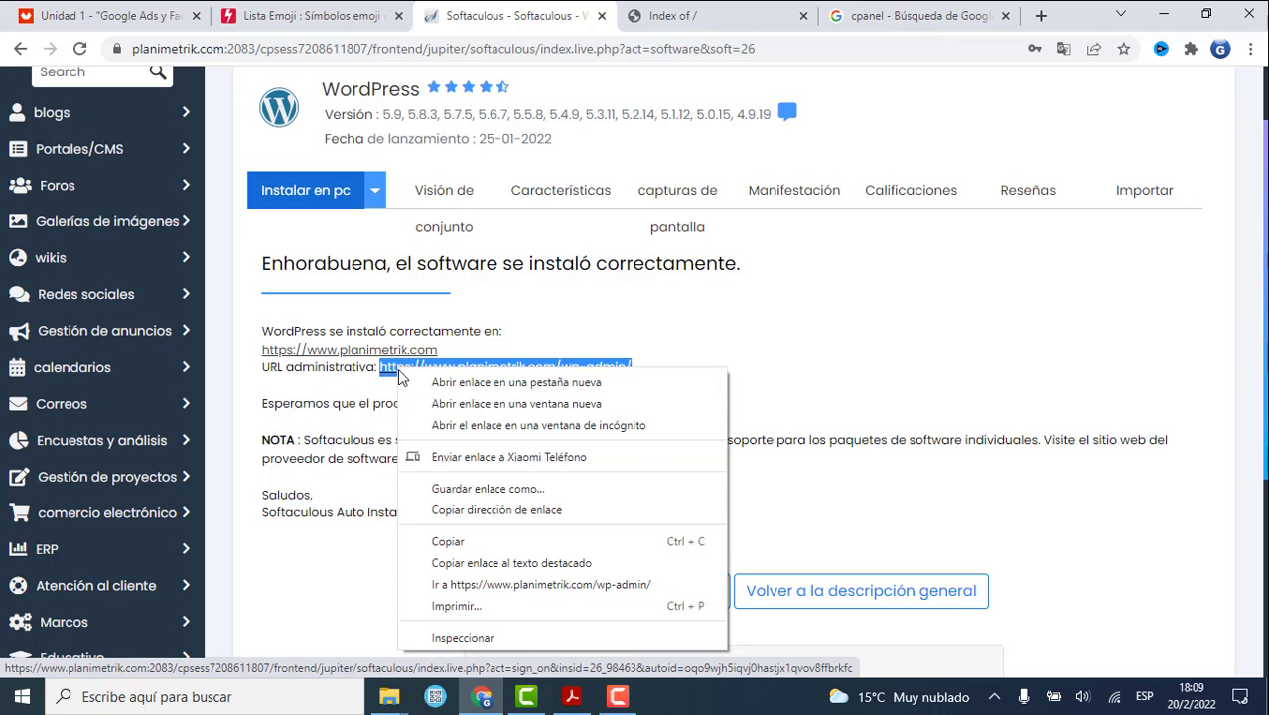
click(451, 538)
Load the copied wp-admin URL in a new browser tab
click(1039, 16)
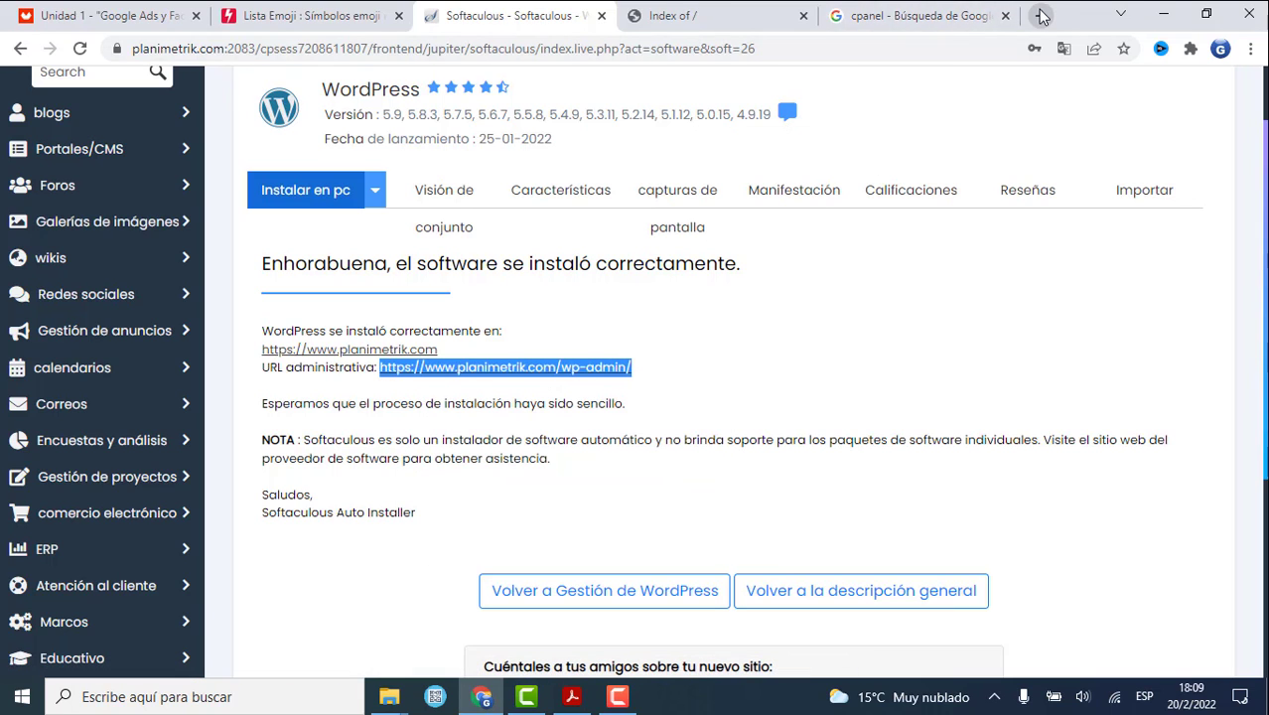
right_click(946, 43)
click(939, 165)
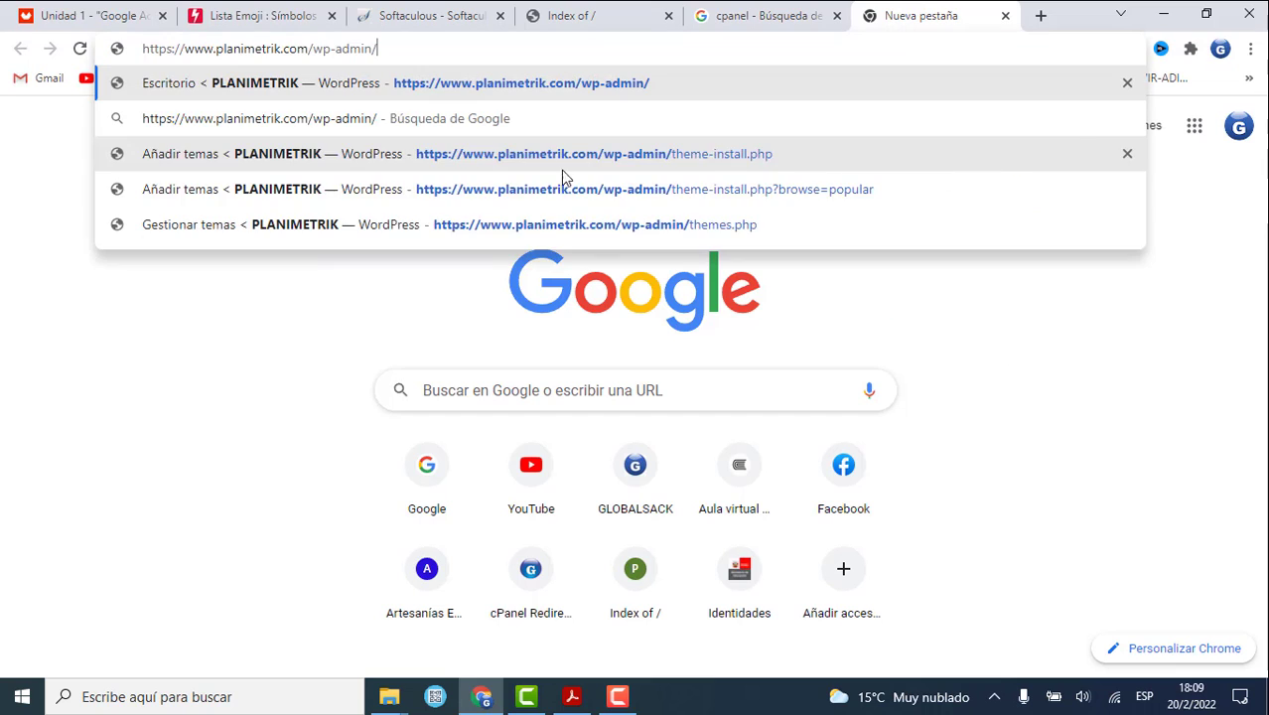
key(Return)
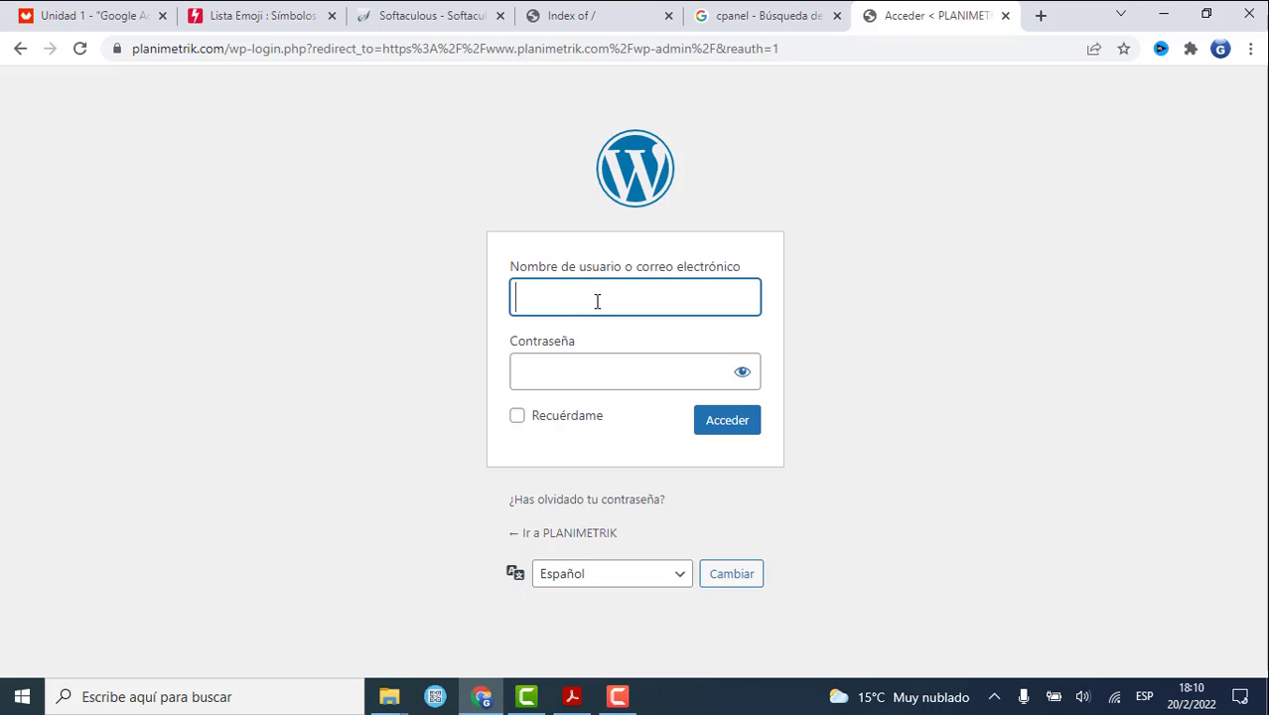
Fill the login username from the saved autofill list and focus the password field
click(597, 301)
click(454, 300)
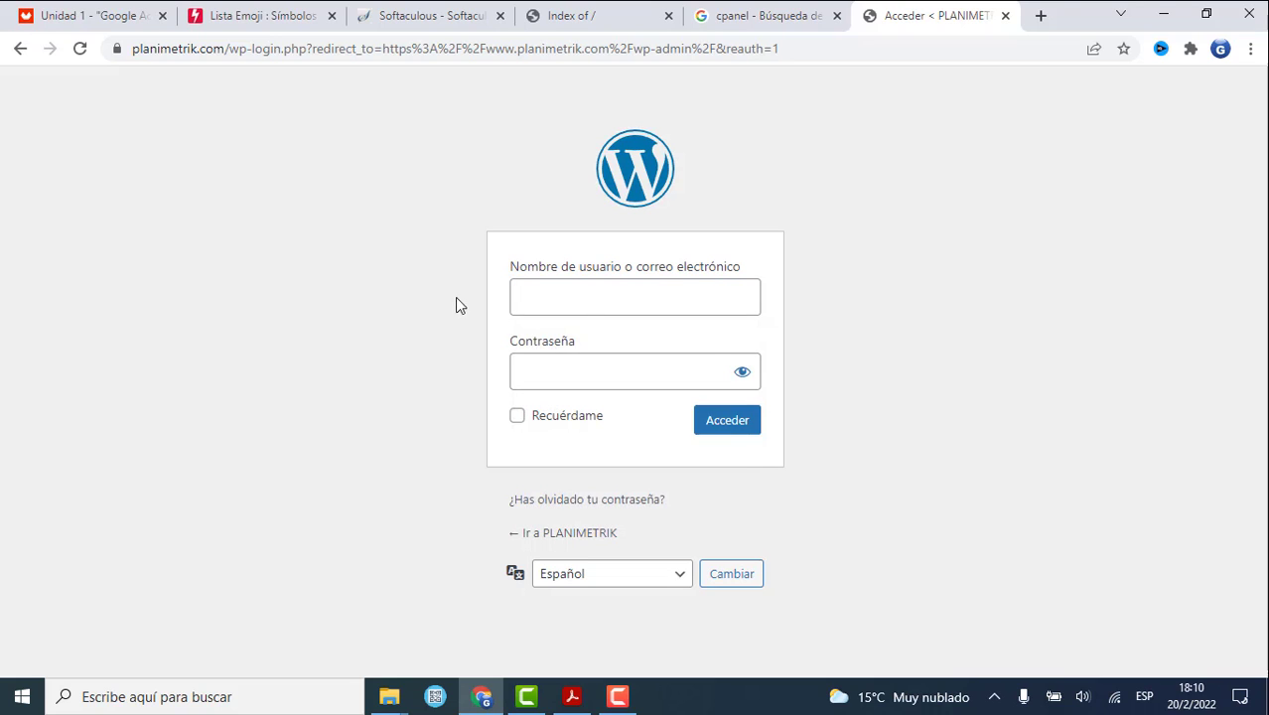
click(586, 291)
click(553, 443)
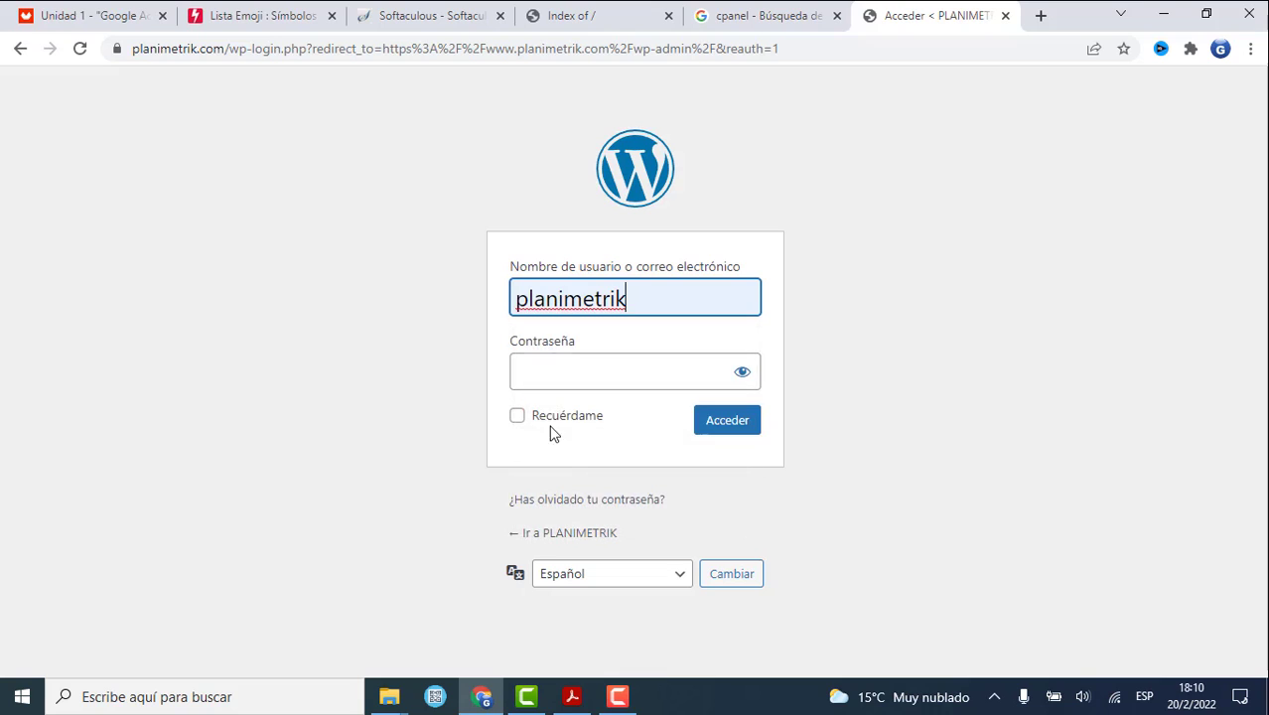
click(554, 369)
click(397, 383)
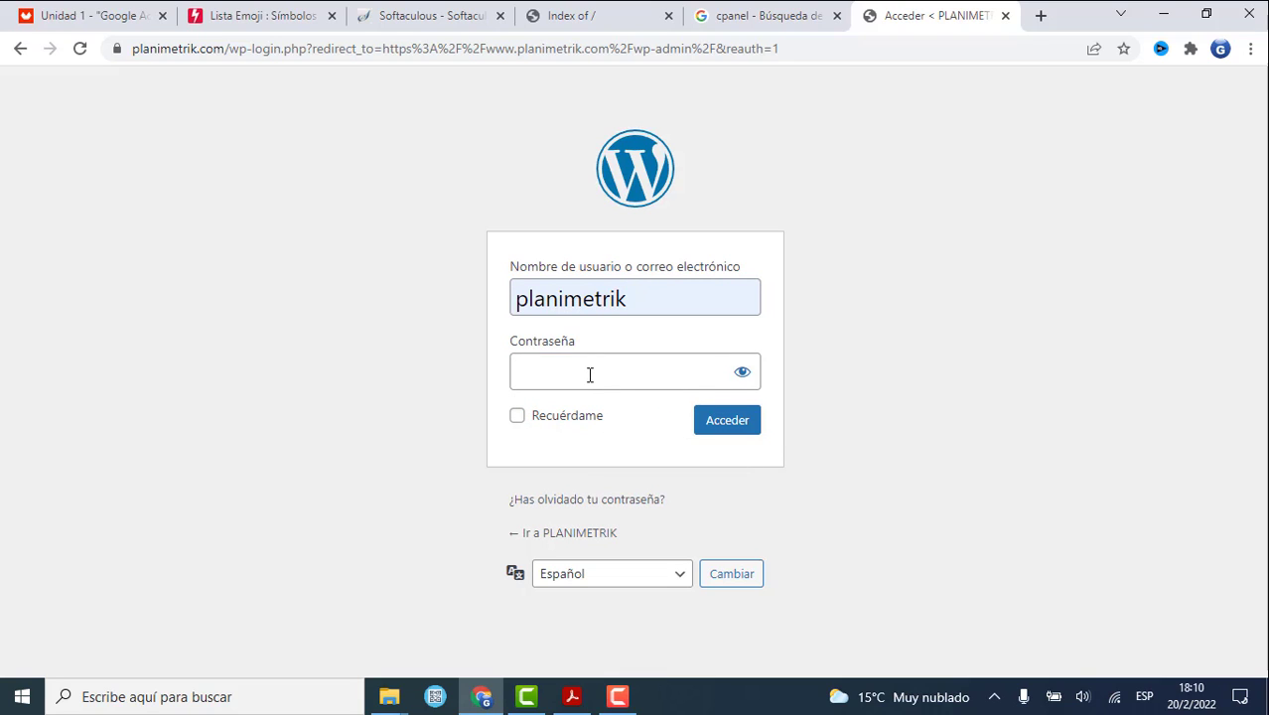
click(589, 375)
click(475, 105)
click(416, 28)
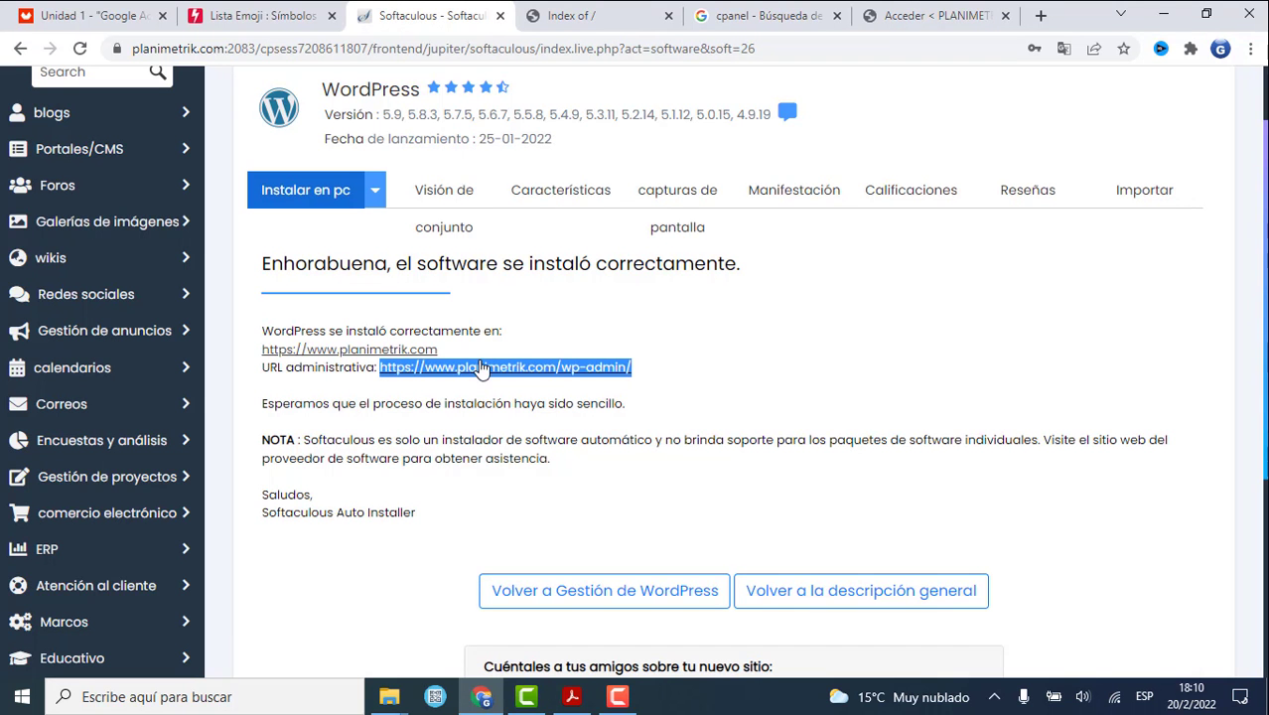
click(443, 344)
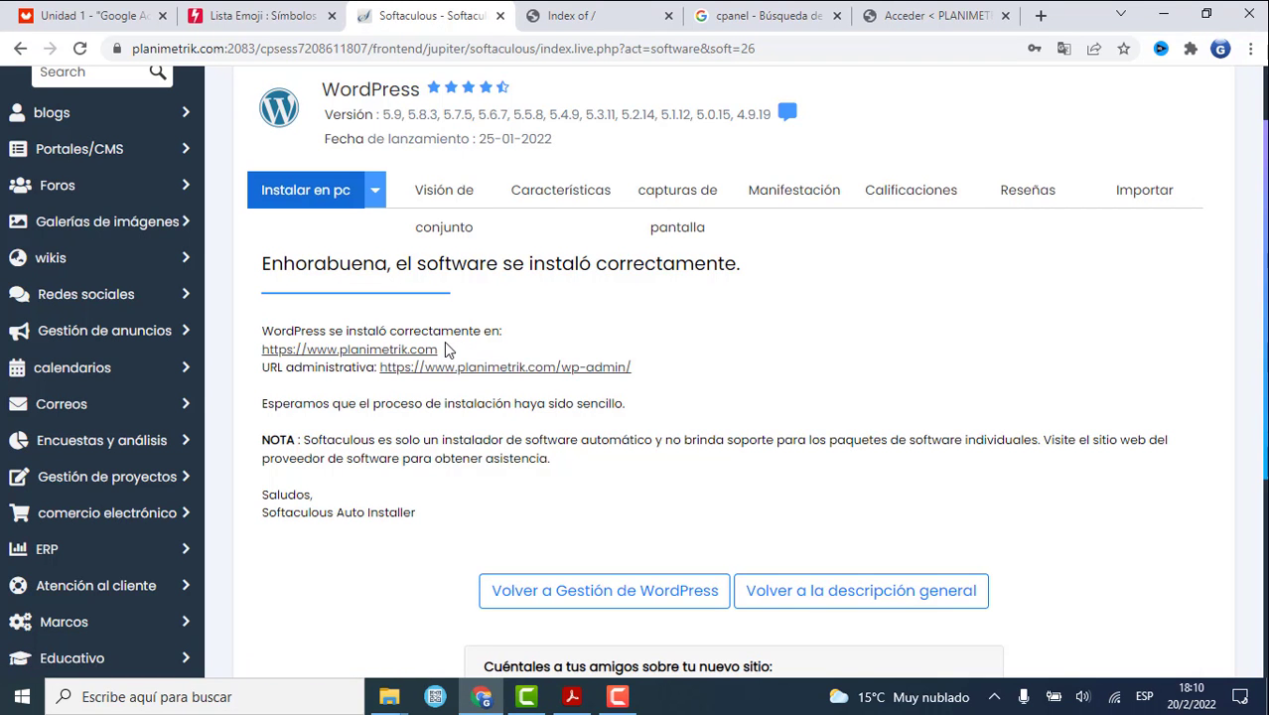
drag(437, 350, 262, 349)
key(ctrl+c)
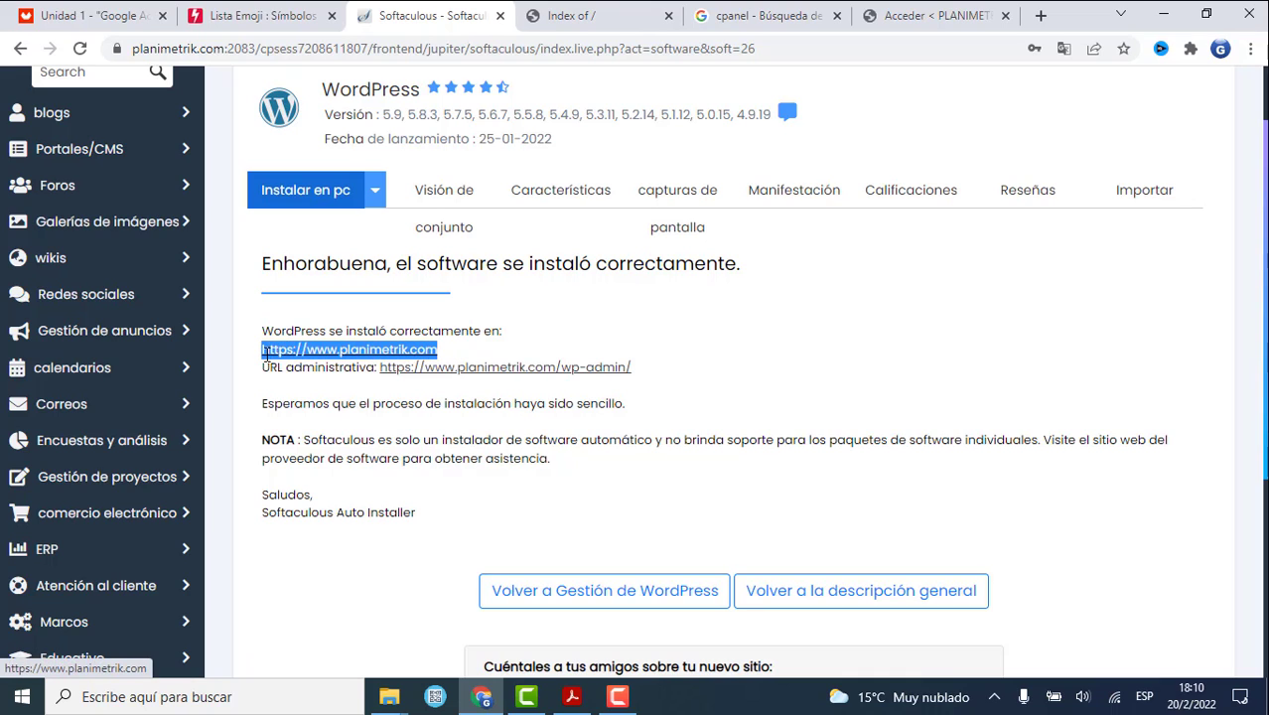
right_click(293, 355)
click(339, 522)
Load the copied planimetrik.com address in a new tab
click(1040, 16)
right_click(951, 45)
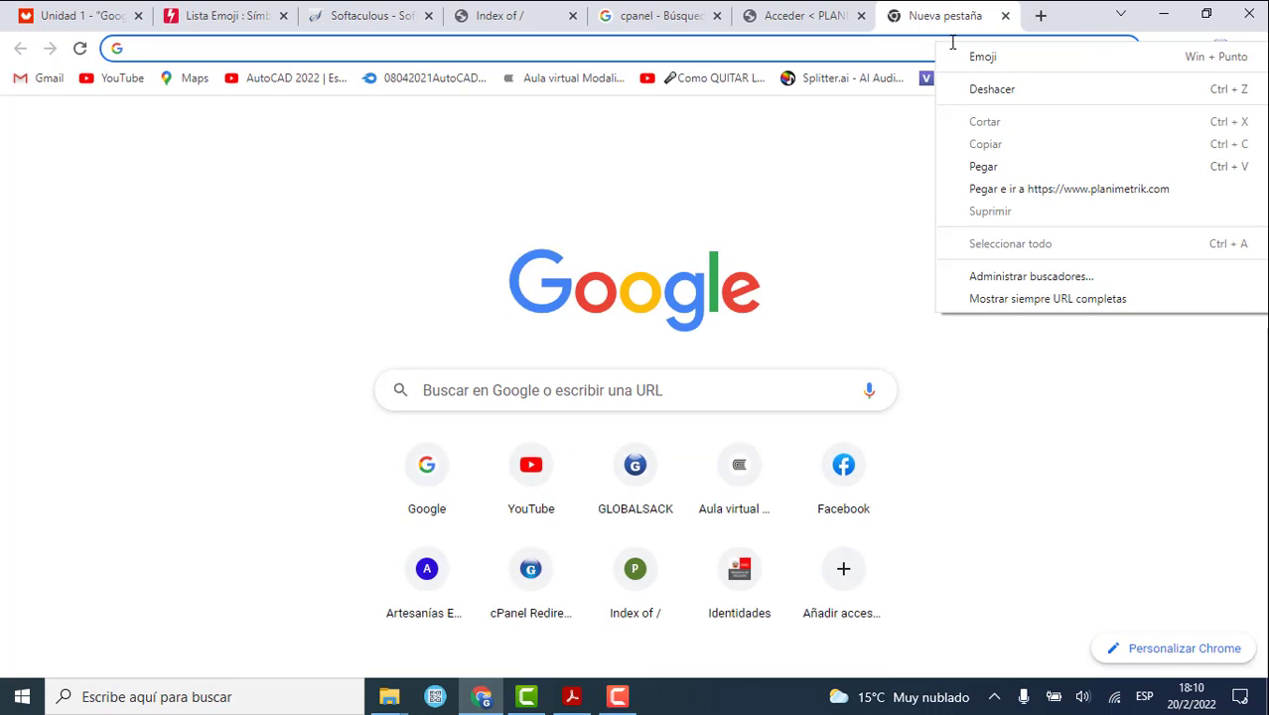
click(986, 162)
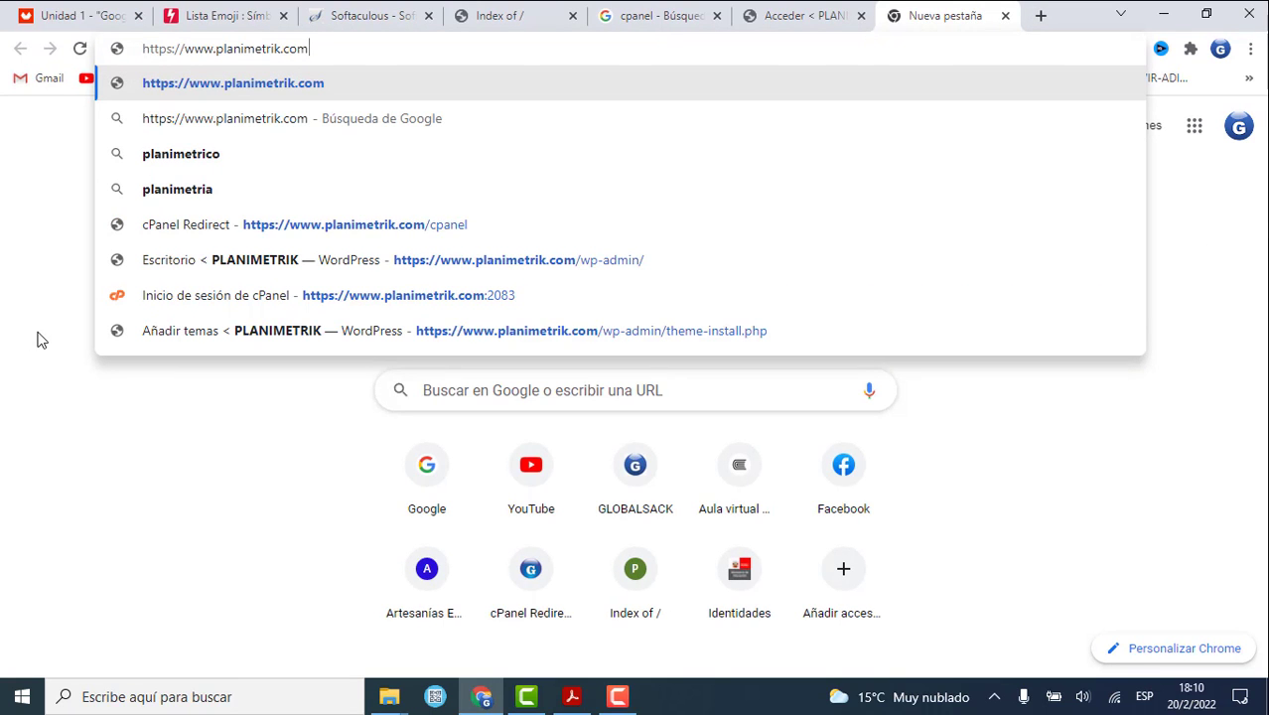
key(Return)
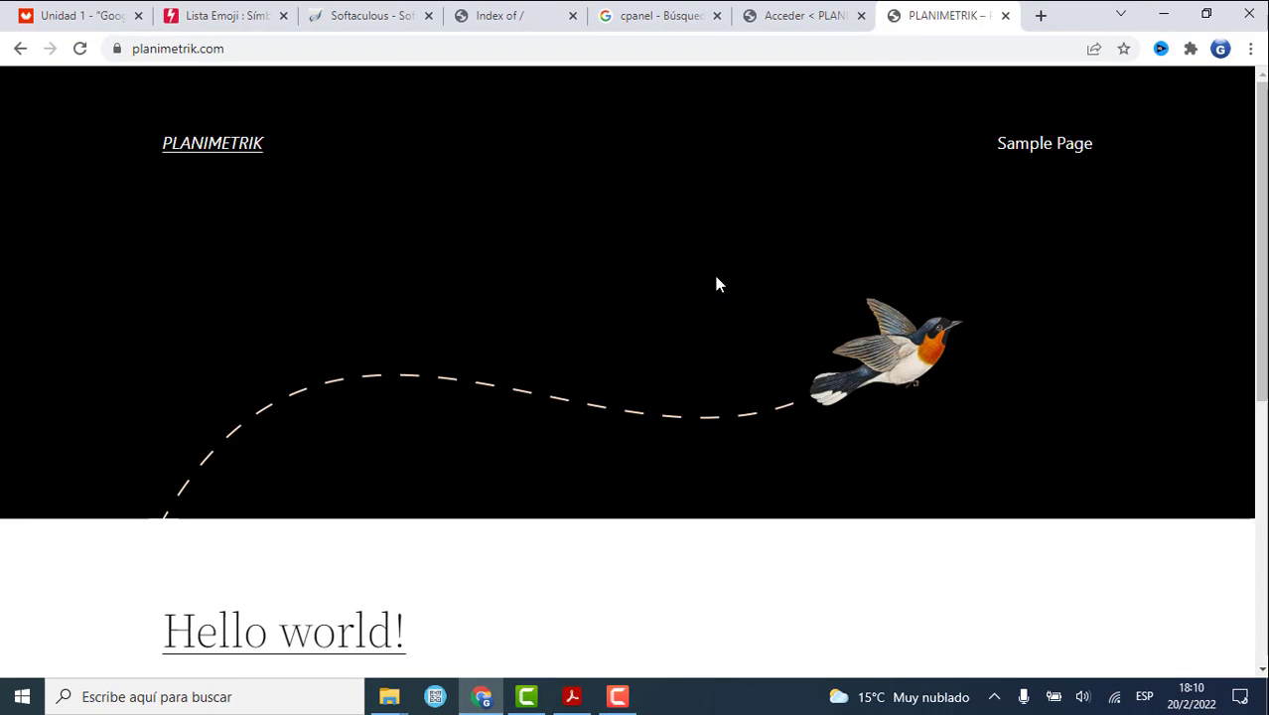
Scroll through the live home page to check the default Hello world! post
scroll(626, 411, down, 5)
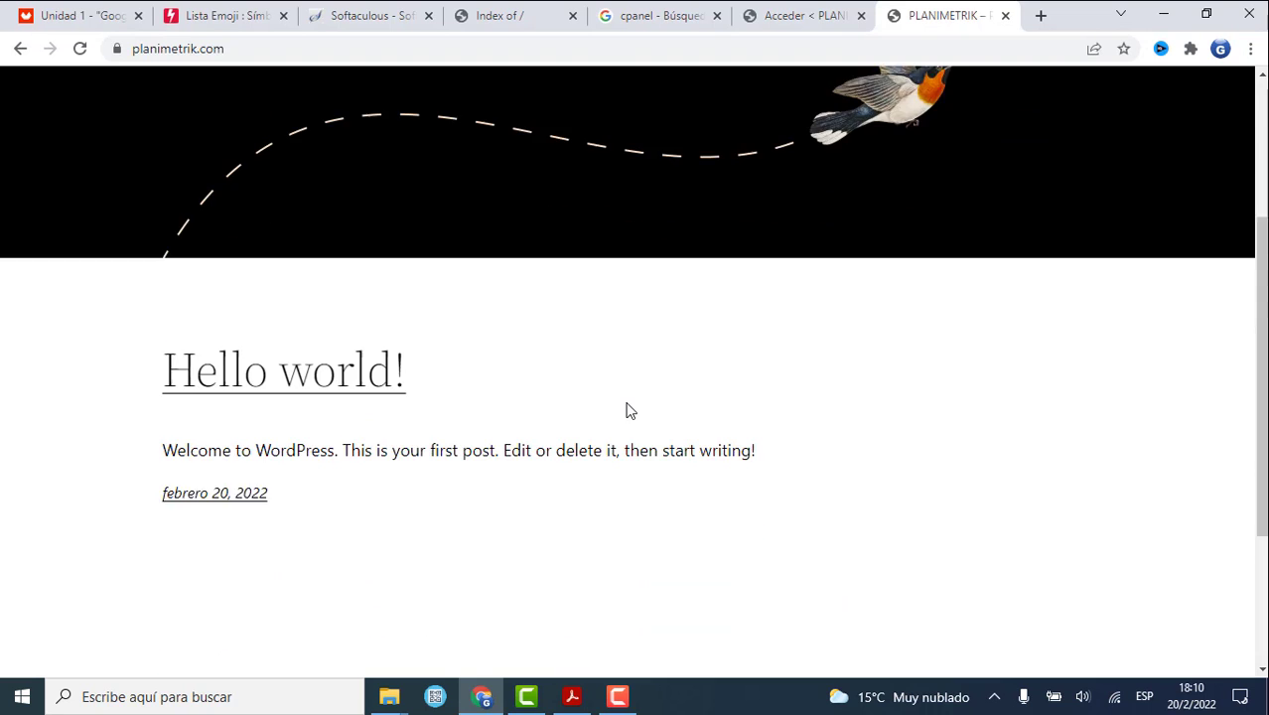
scroll(626, 411, up, 5)
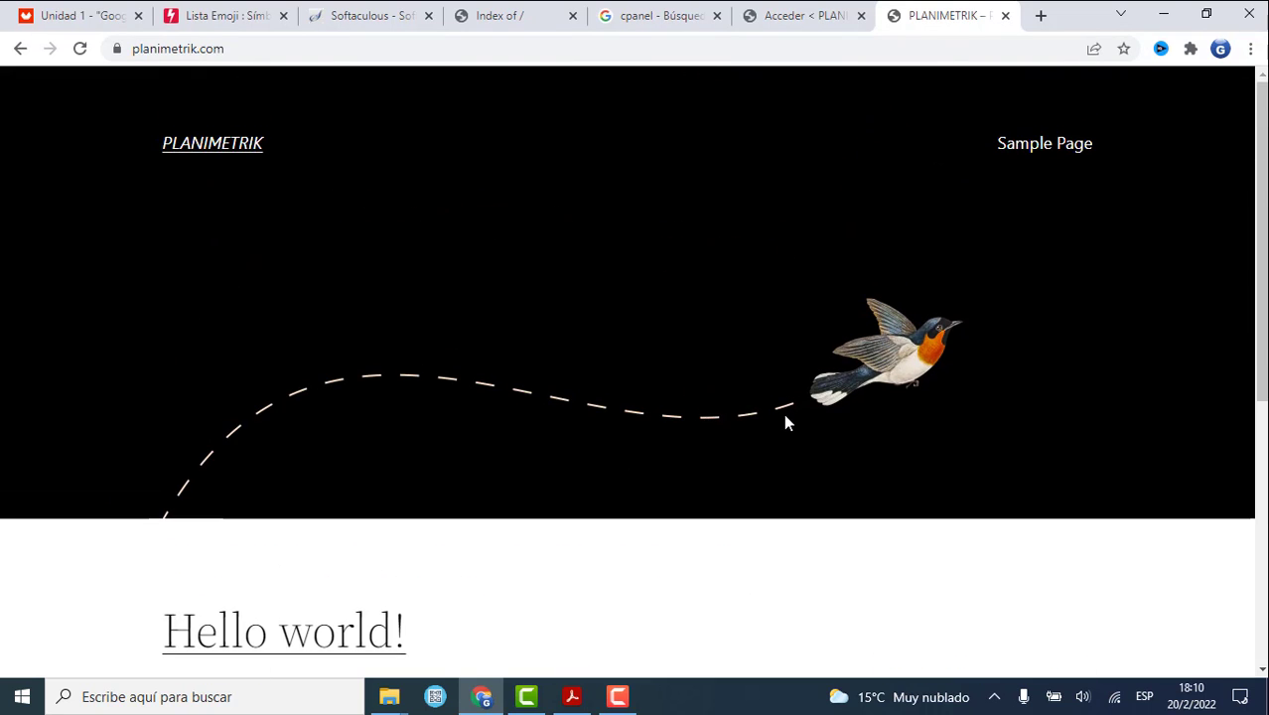
scroll(783, 422, down, 3)
scroll(576, 476, up, 1)
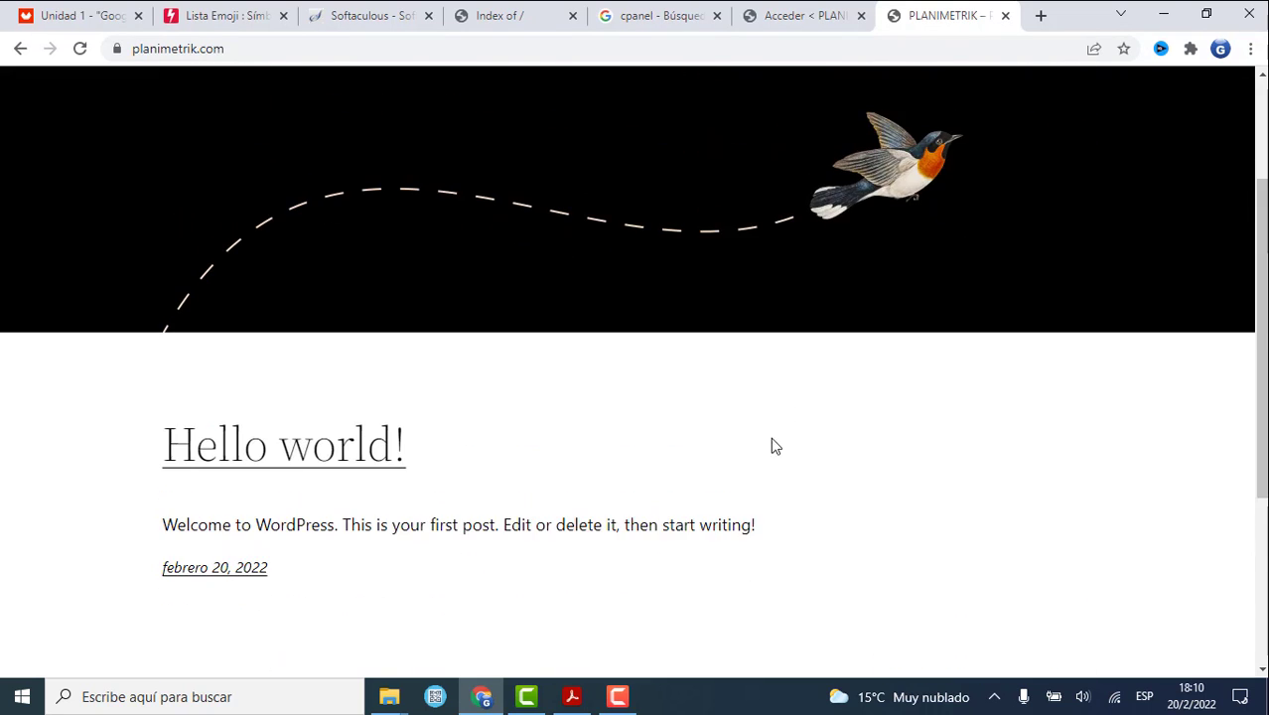
scroll(774, 447, up, 2)
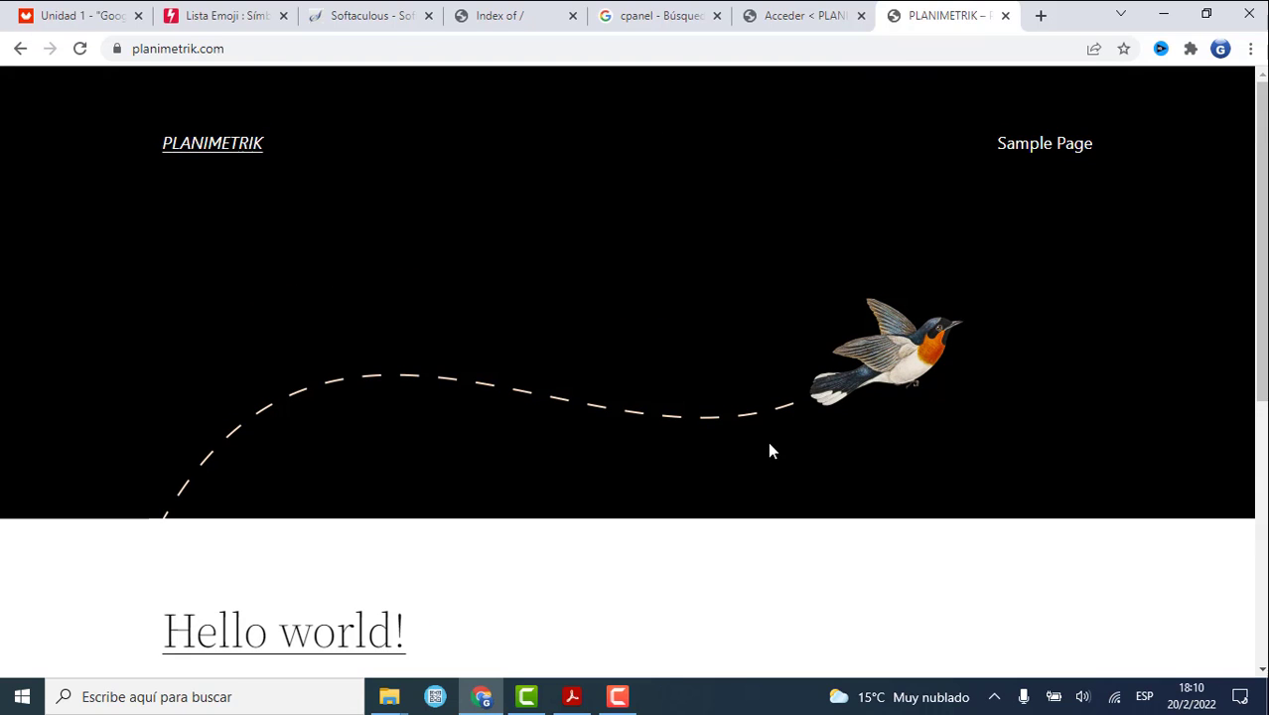
scroll(733, 454, down, 5)
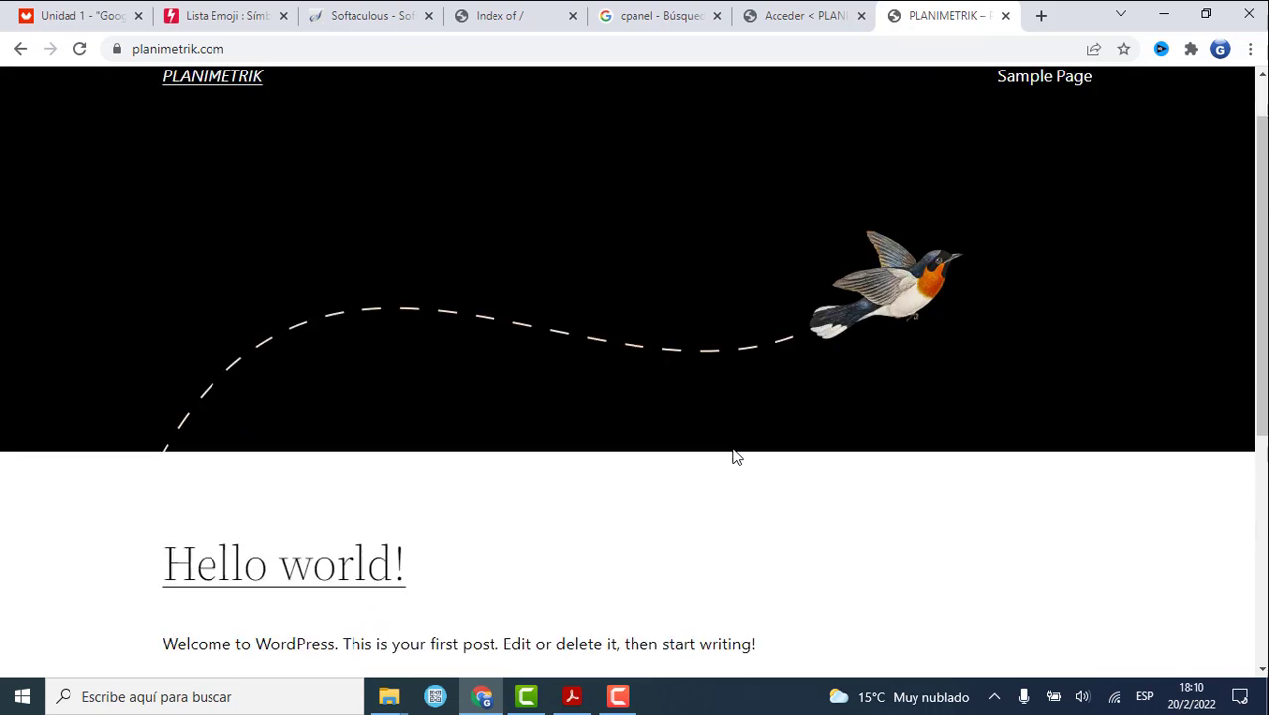
scroll(732, 454, up, 5)
scroll(656, 450, down, 4)
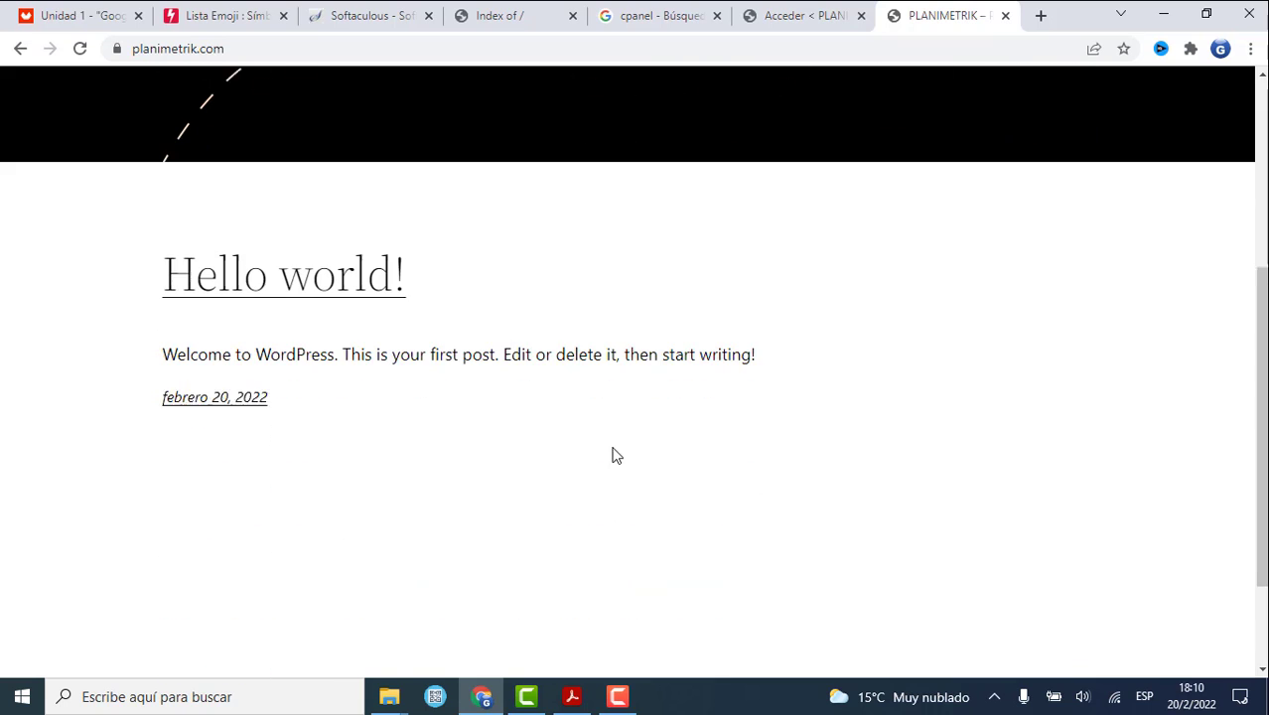
scroll(757, 462, up, 4)
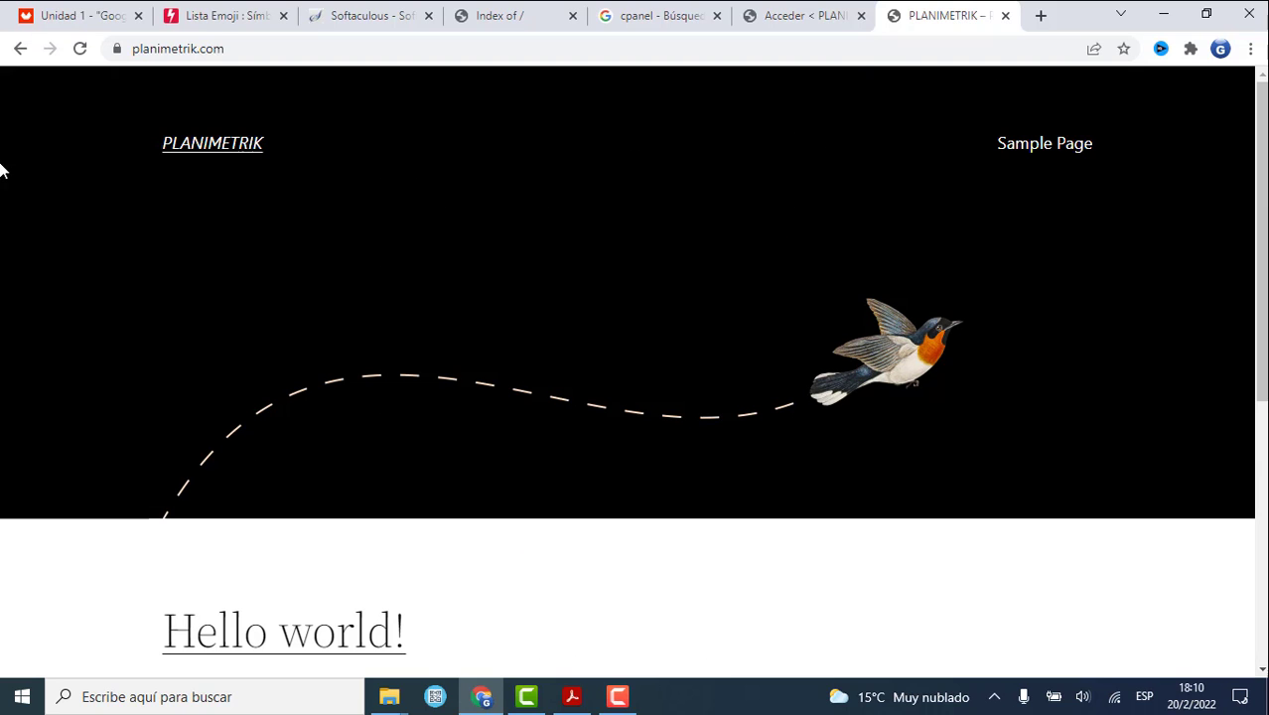
scroll(680, 364, down, 2)
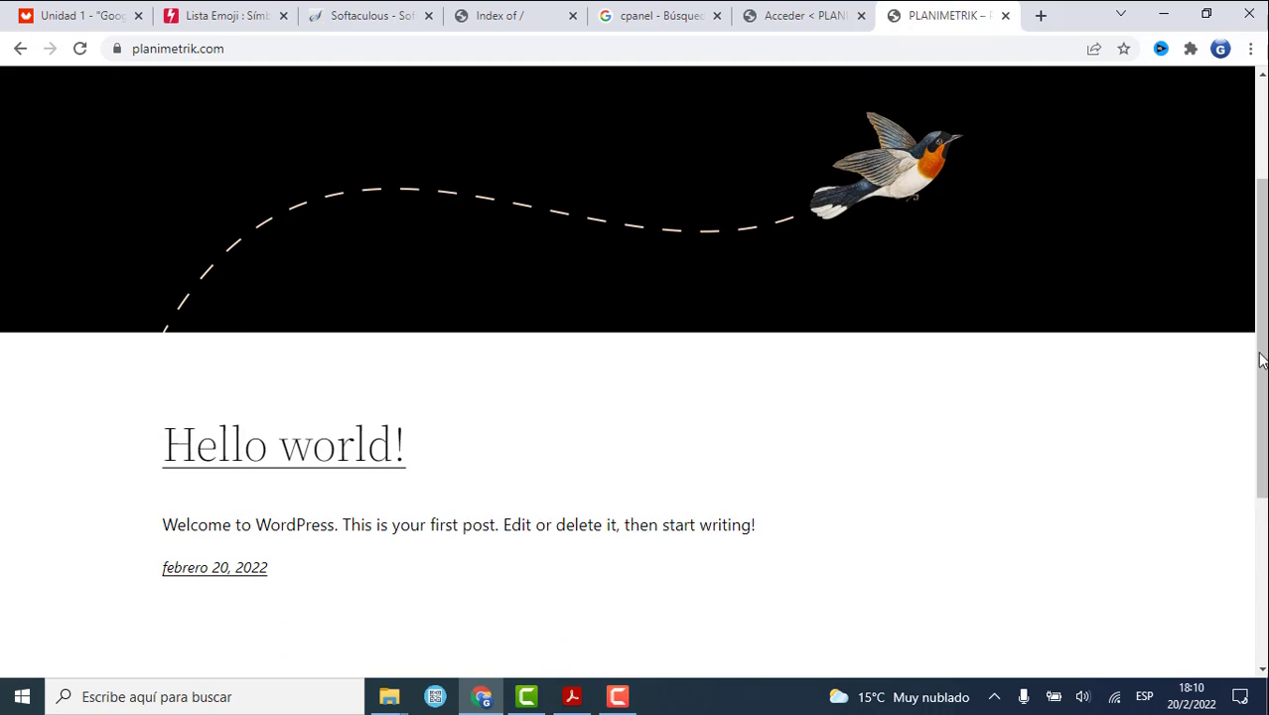
scroll(1019, 436, down, 2)
scroll(457, 459, down, 1)
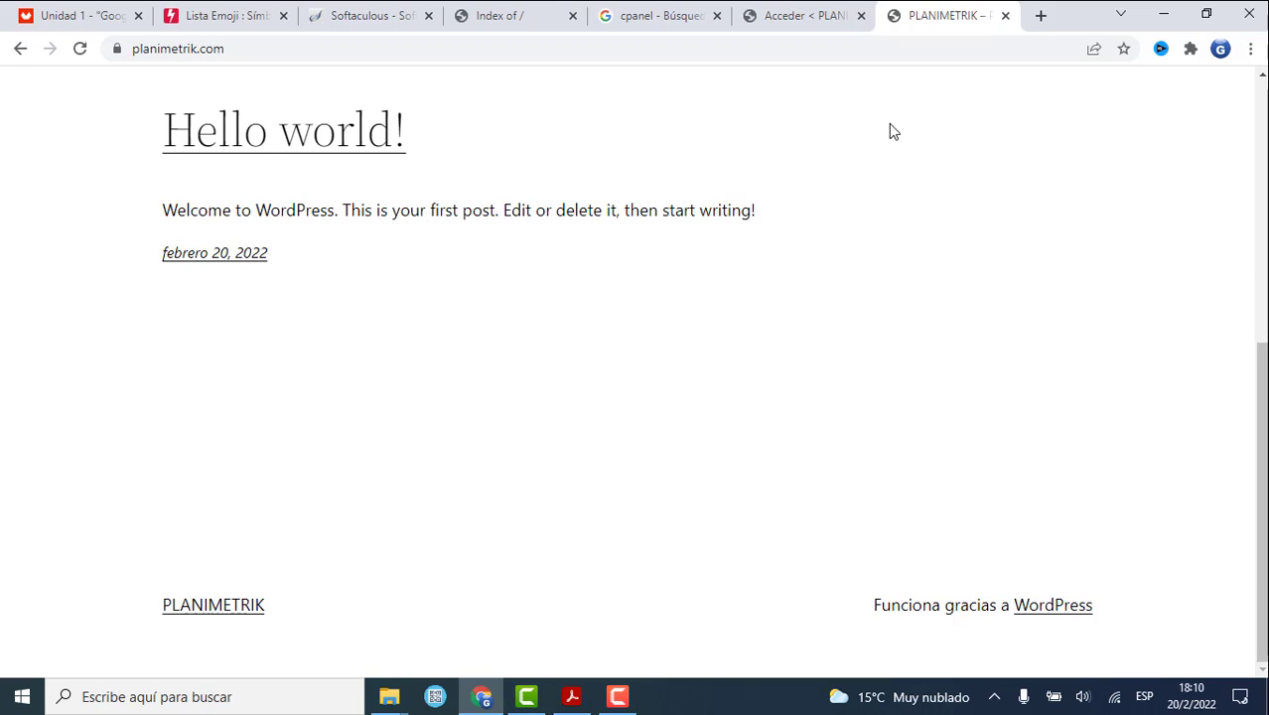
Enter the admin password on the Acceder page and log in to the Escritorio dashboard
click(801, 23)
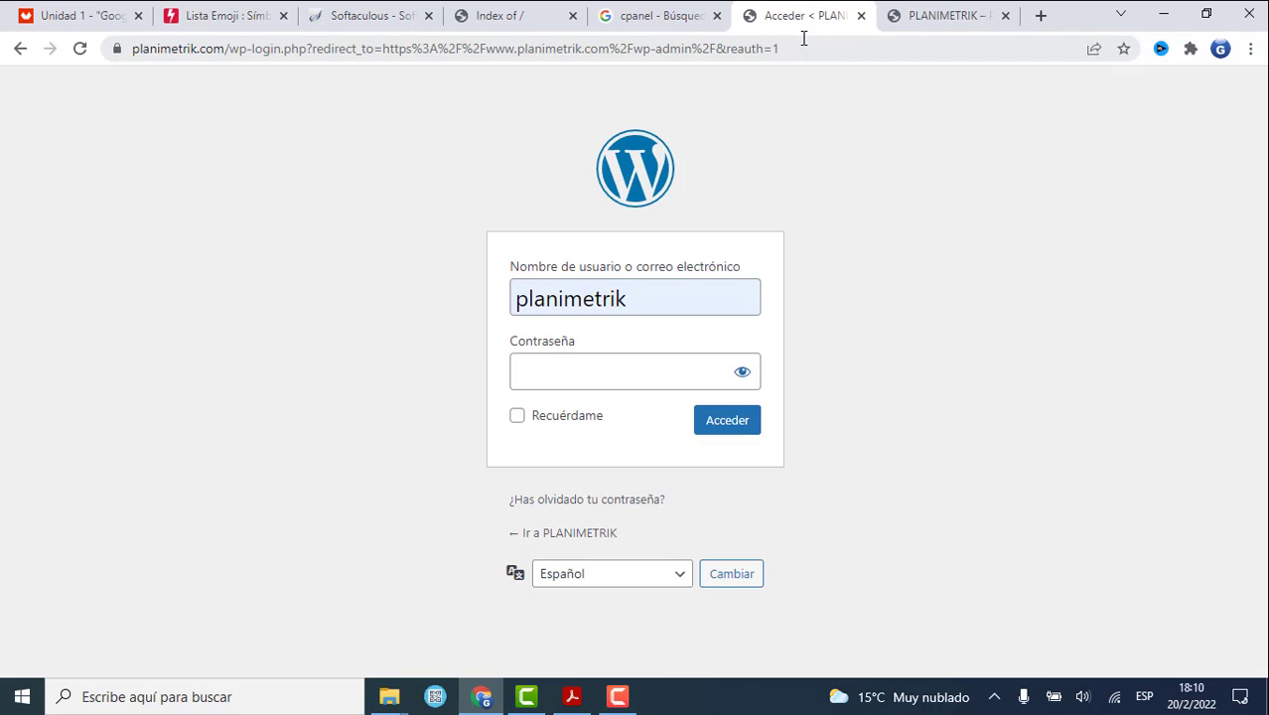
click(585, 379)
text(••••)
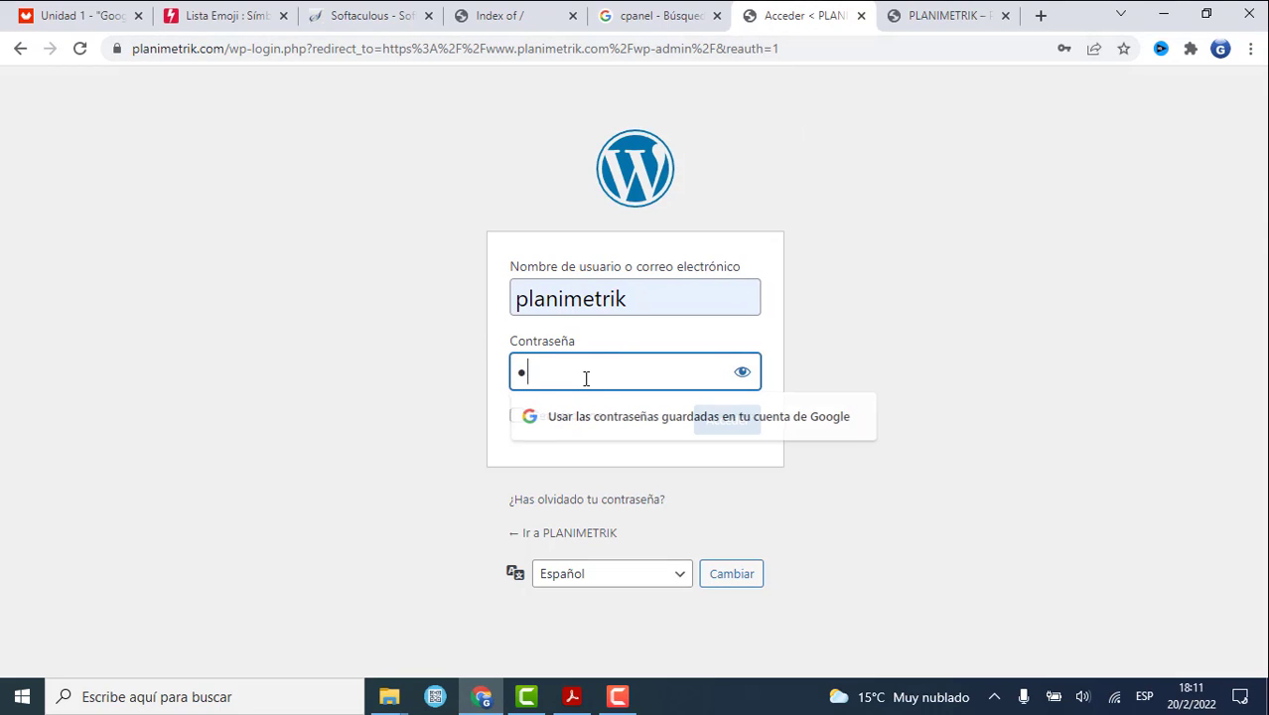
key(BackSpace)
key(BackSpace)
key(BackSpace)
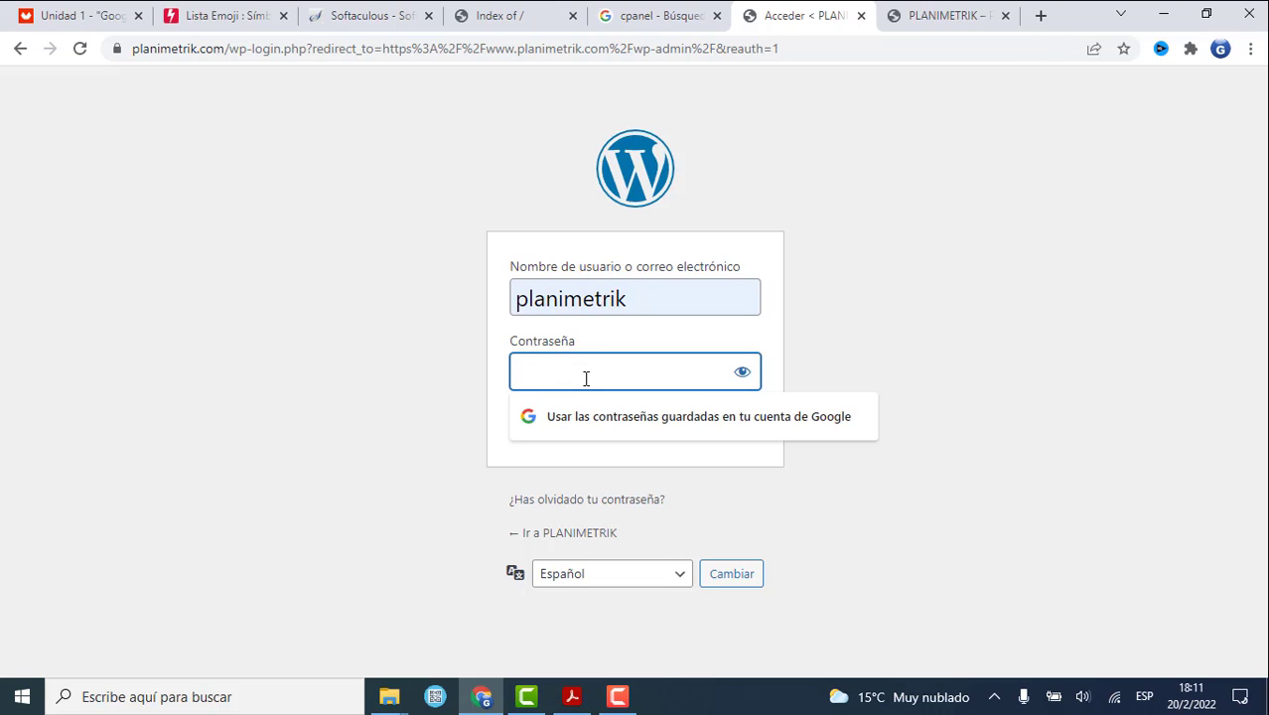
text(••••)
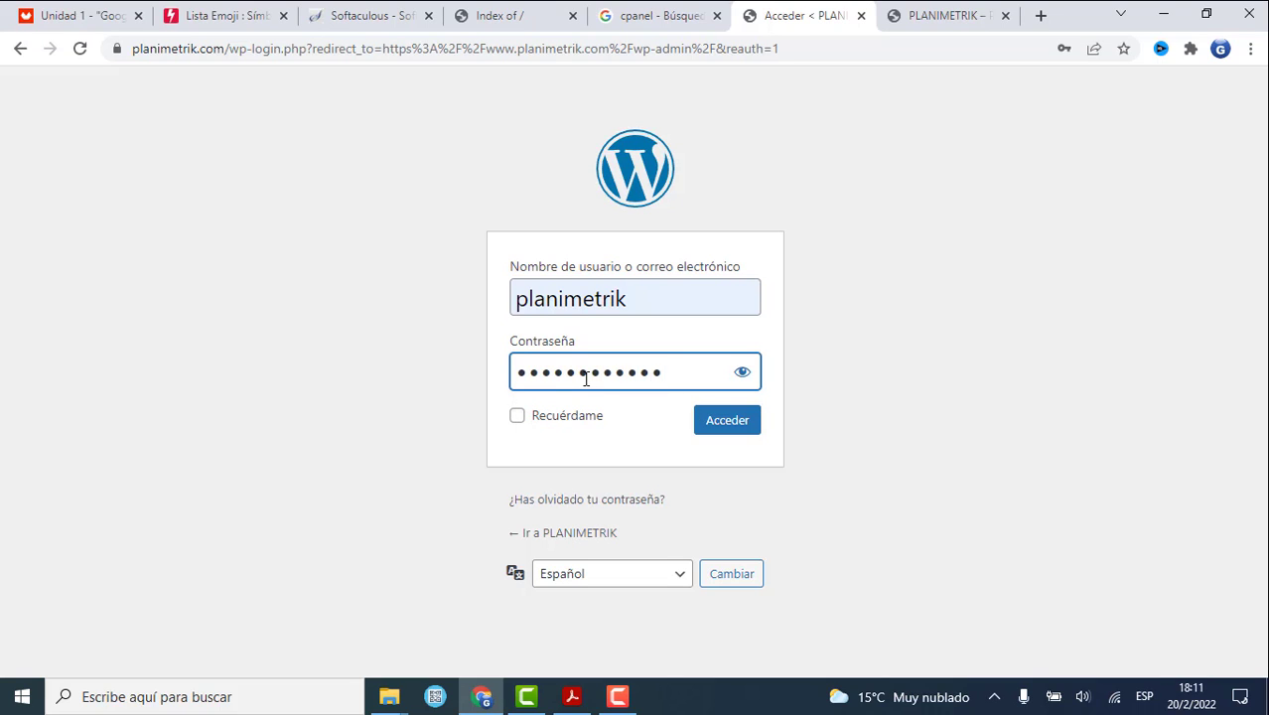
text(••)
click(713, 429)
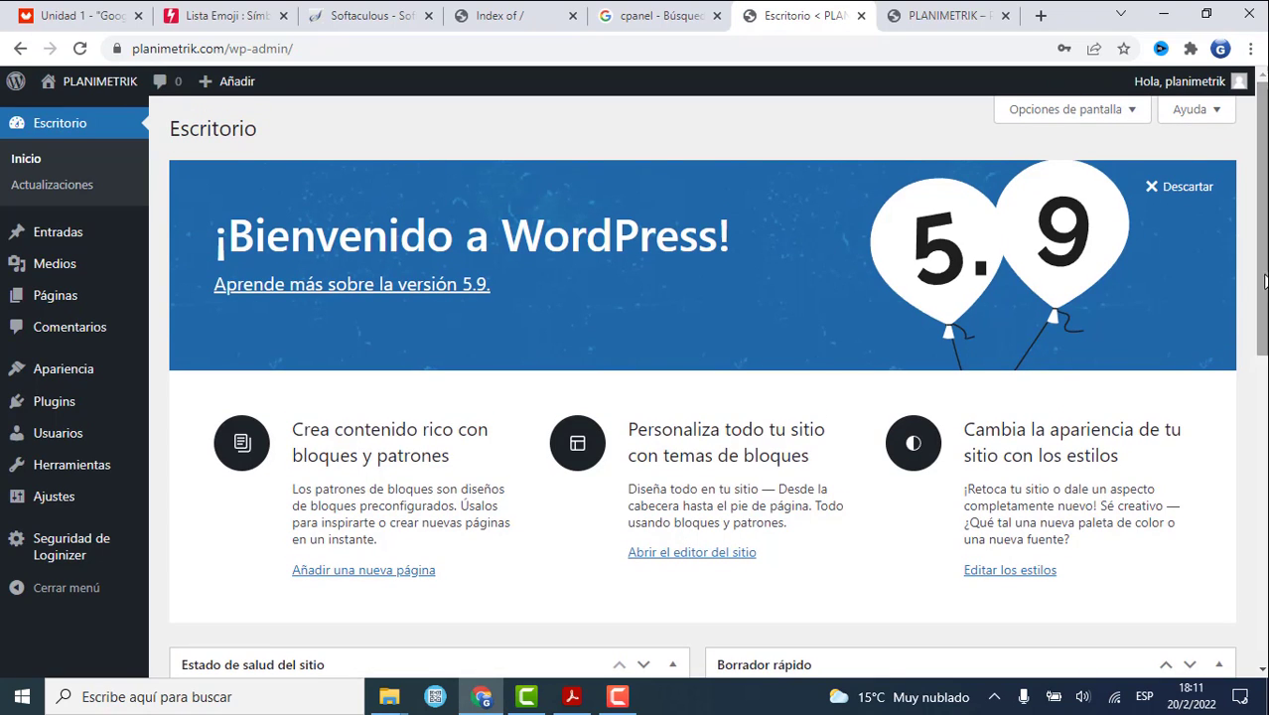
scroll(612, 348, down, 5)
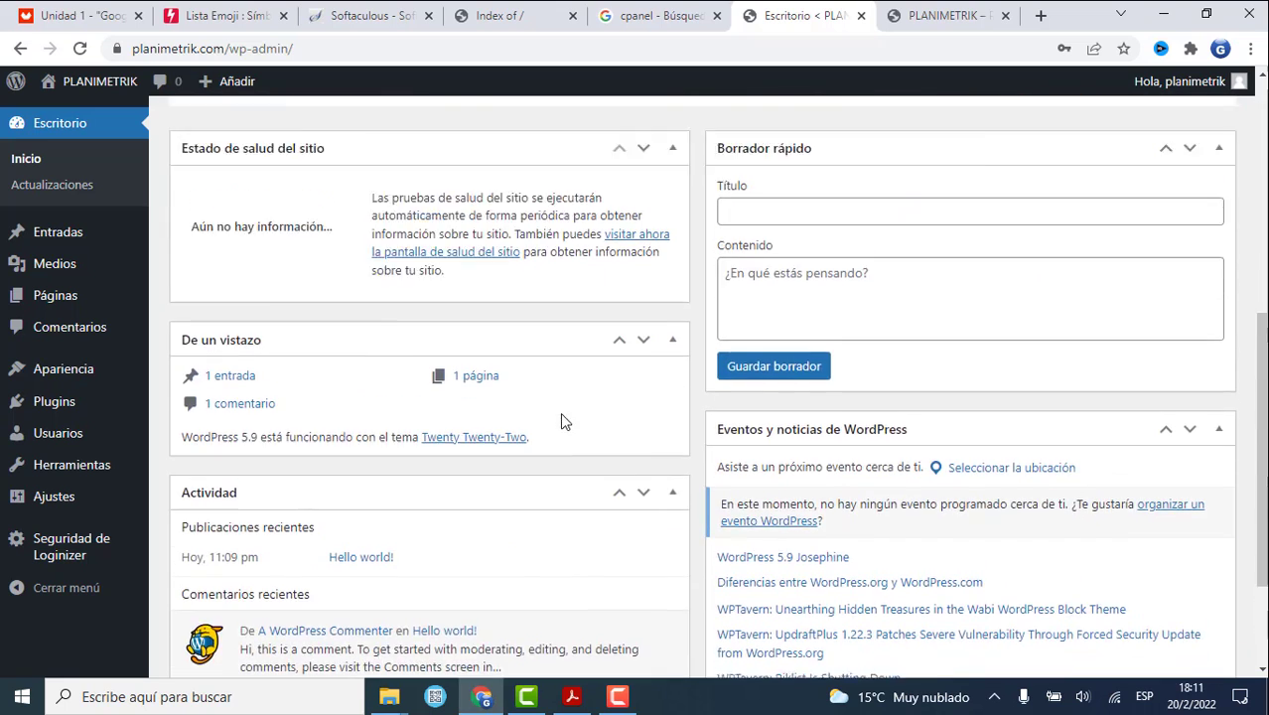
scroll(561, 419, up, 5)
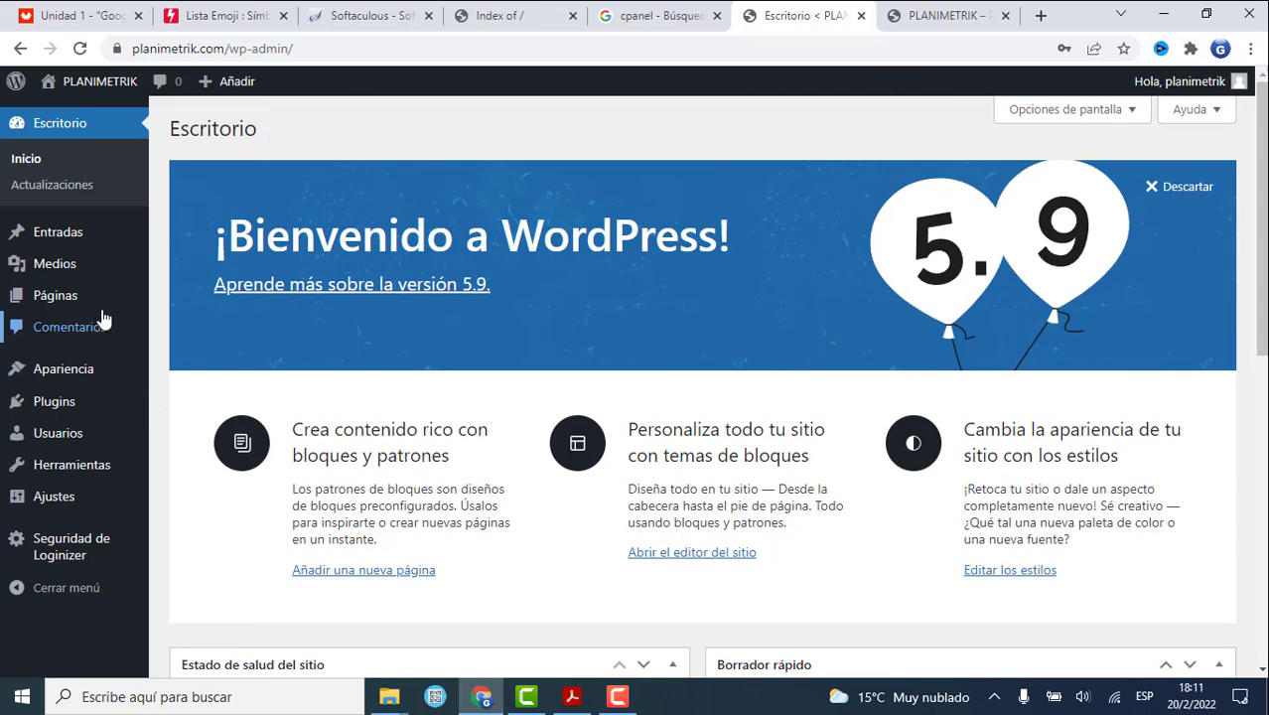
mouse_move(143, 212)
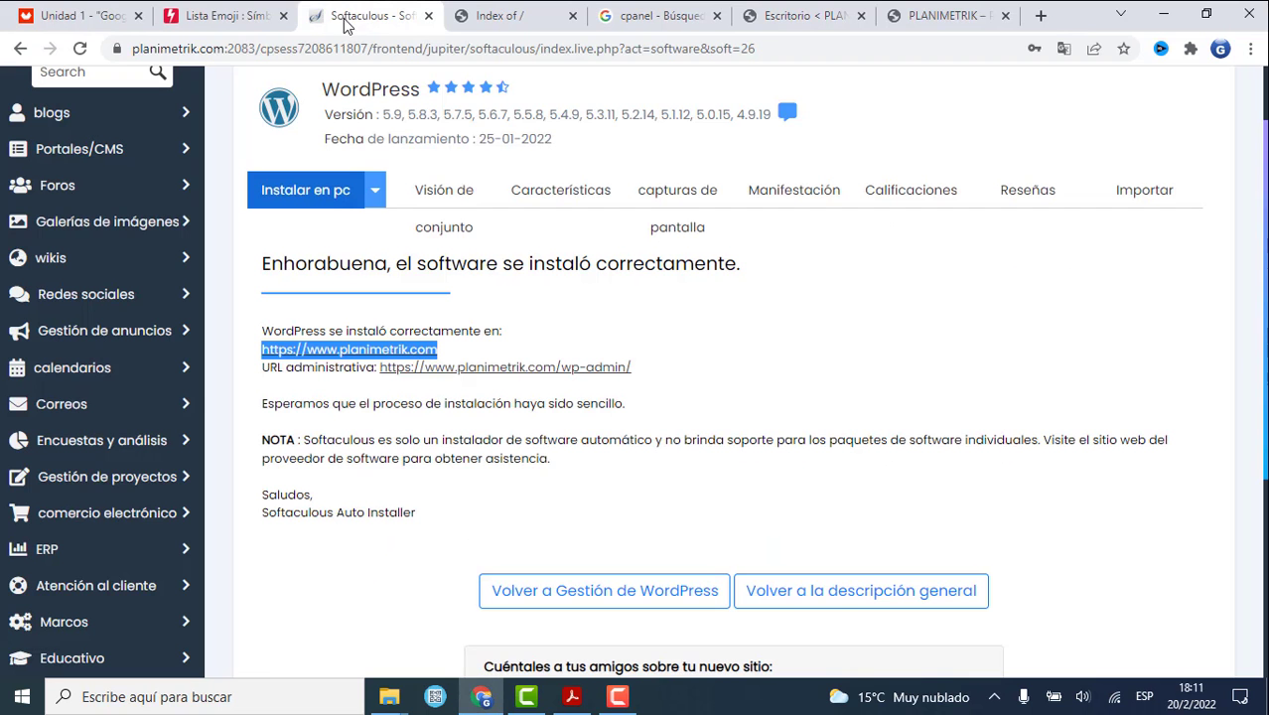
click(349, 18)
click(22, 49)
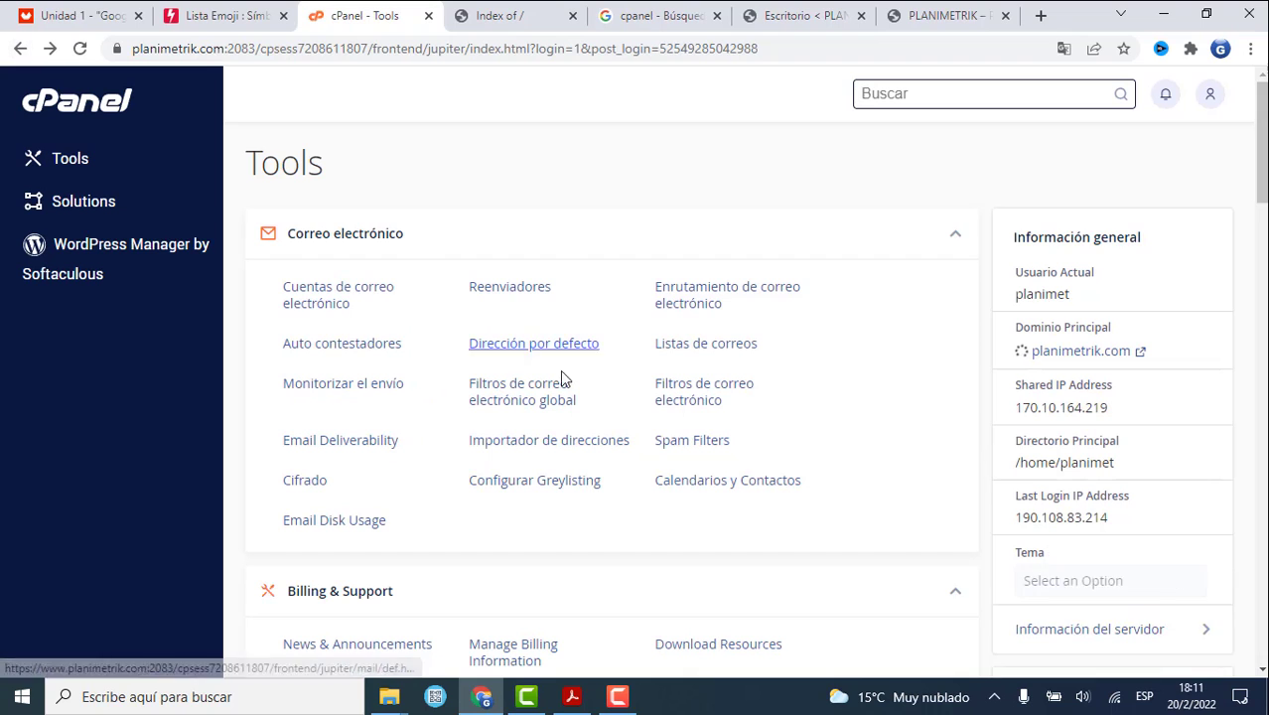
scroll(578, 385, down, 6)
scroll(578, 385, down, 12)
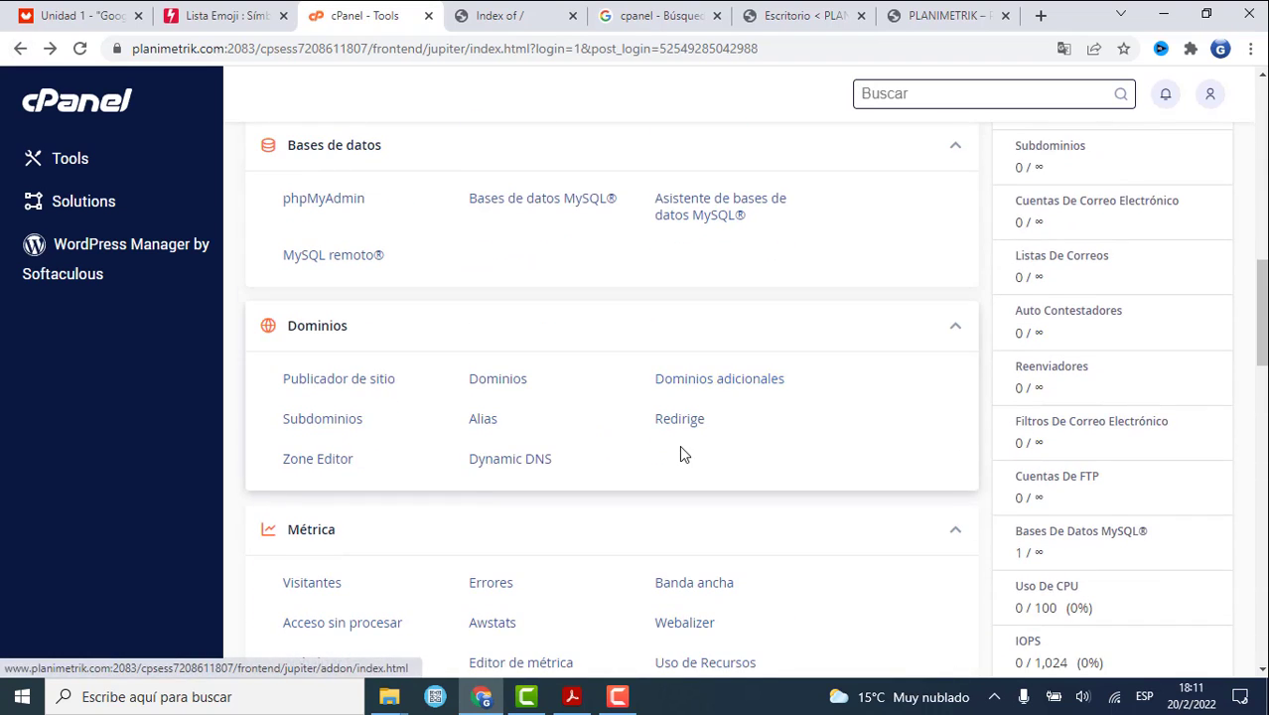
click(931, 15)
click(809, 12)
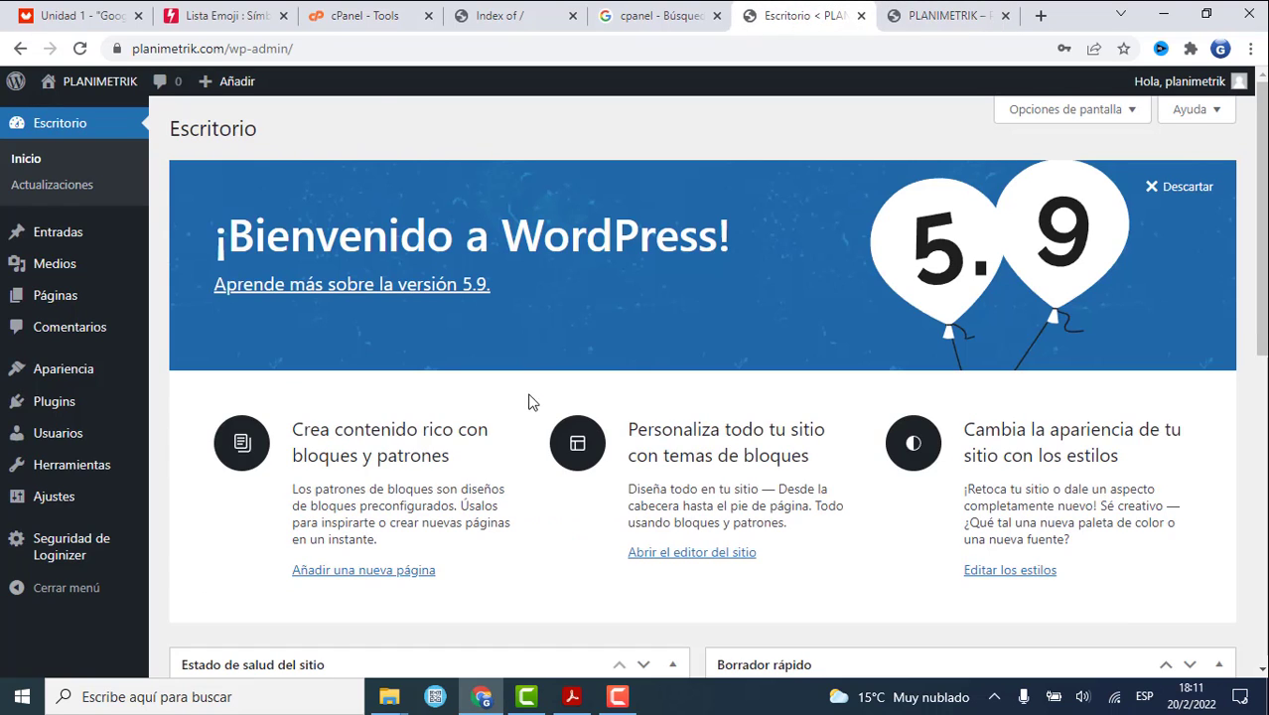
click(359, 17)
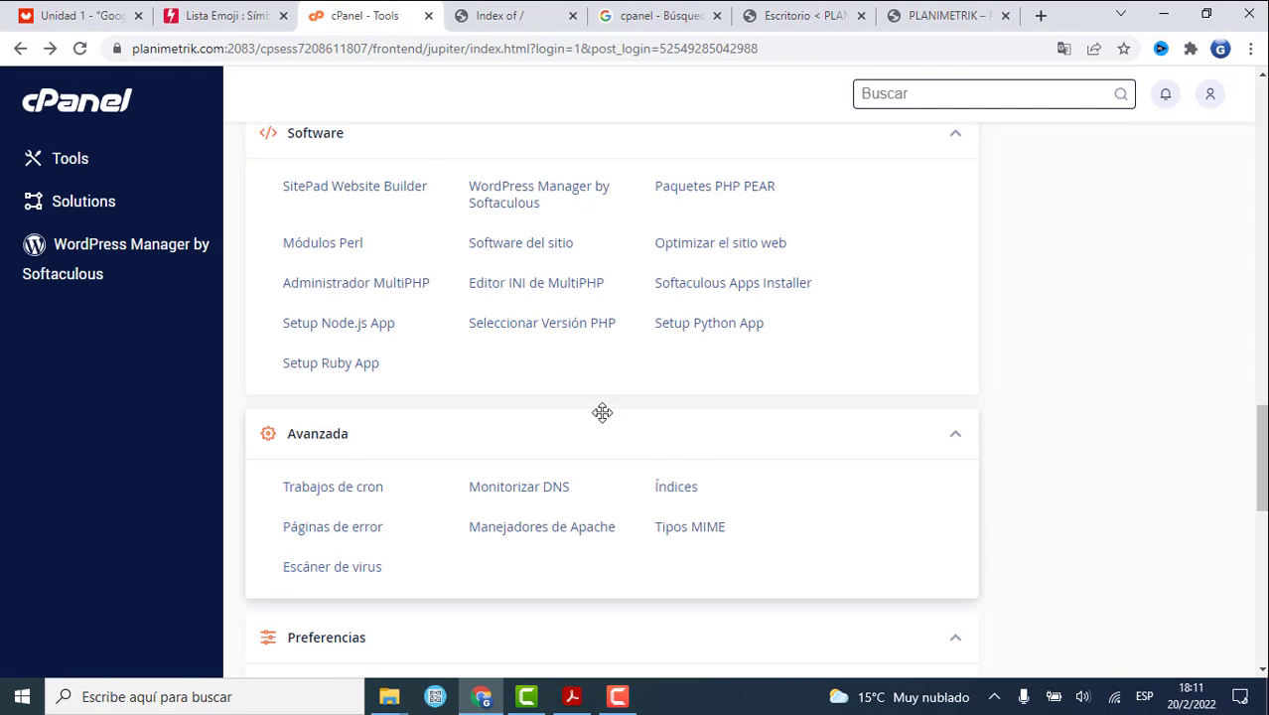
scroll(676, 454, up, 5)
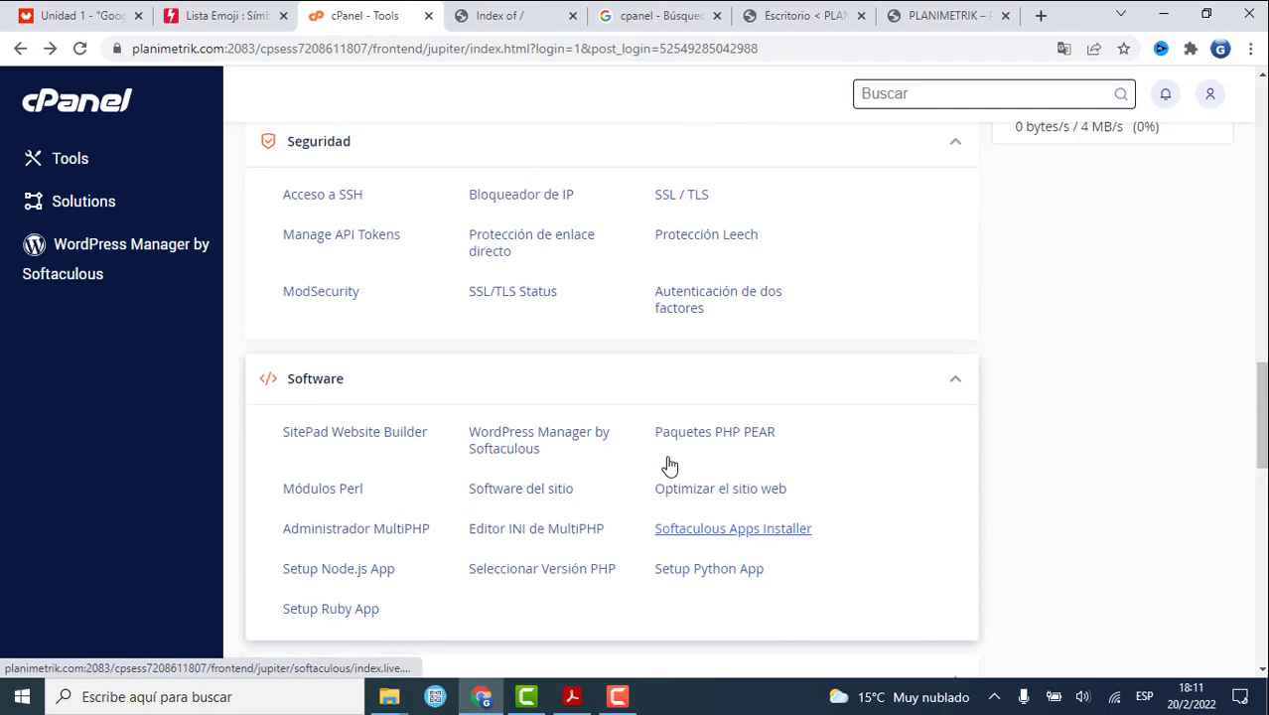
scroll(669, 465, up, 3)
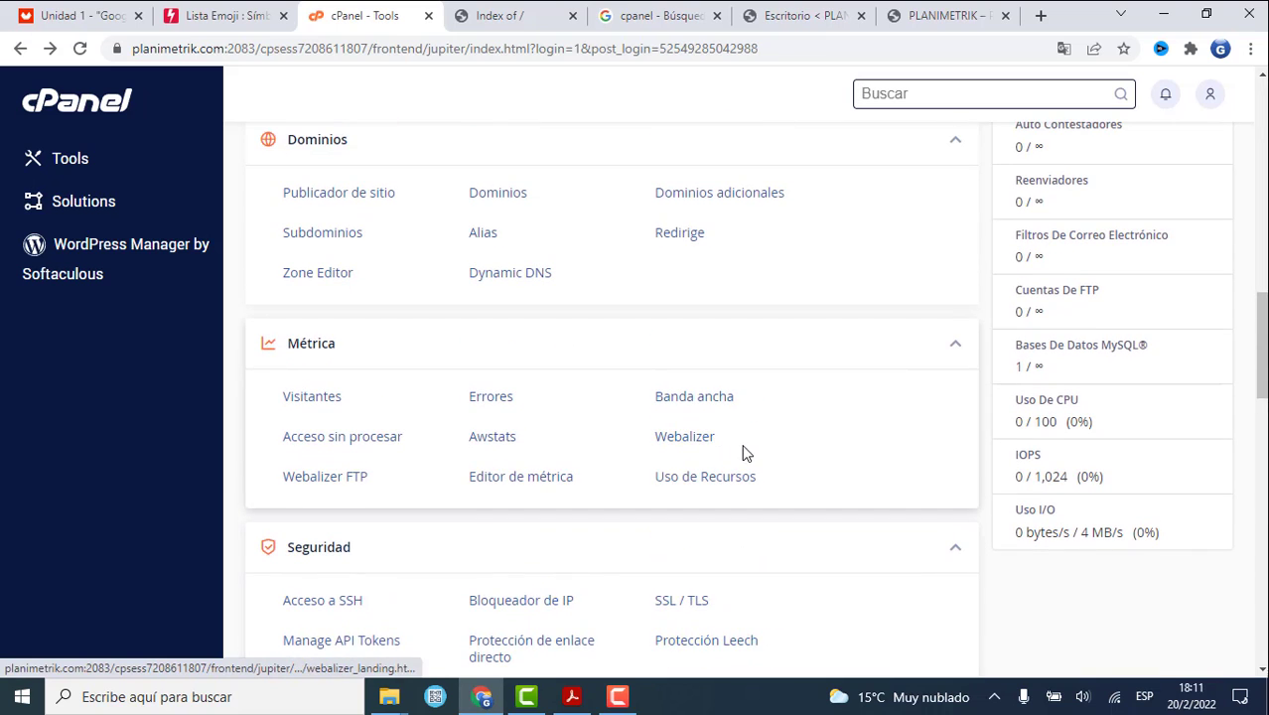
scroll(839, 442, down, 3)
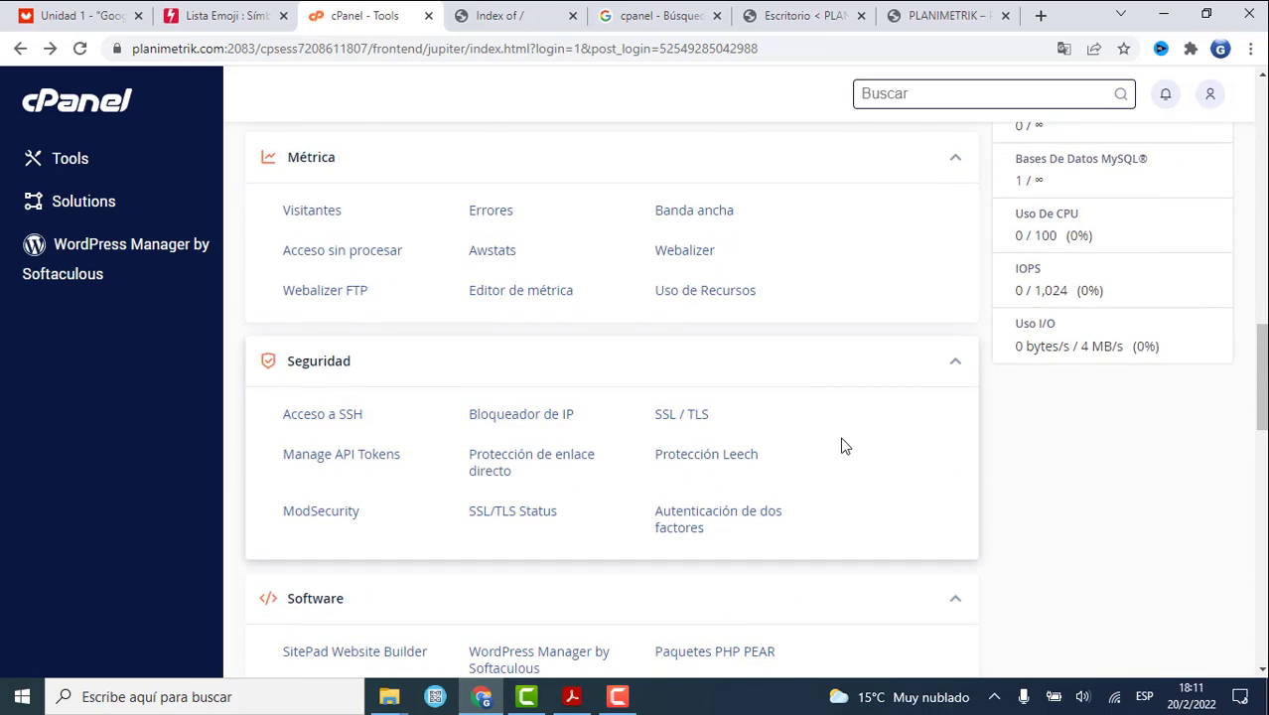
scroll(841, 447, down, 3)
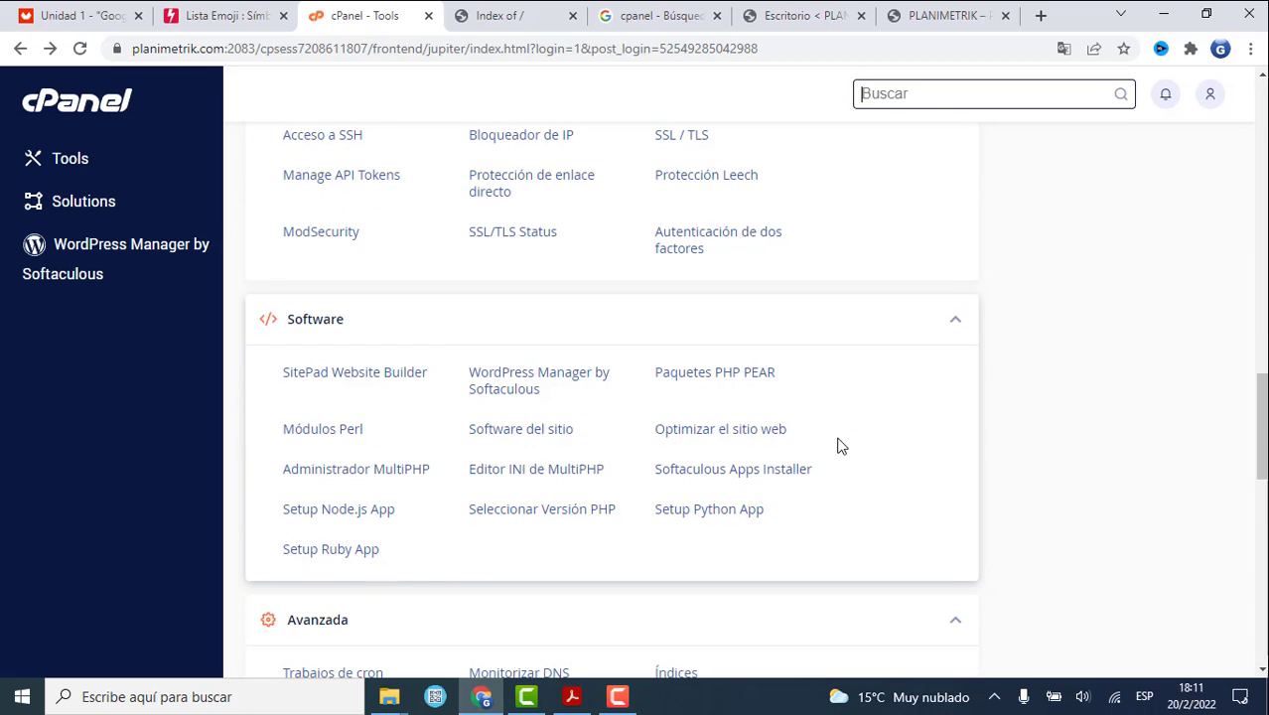
scroll(839, 445, down, 3)
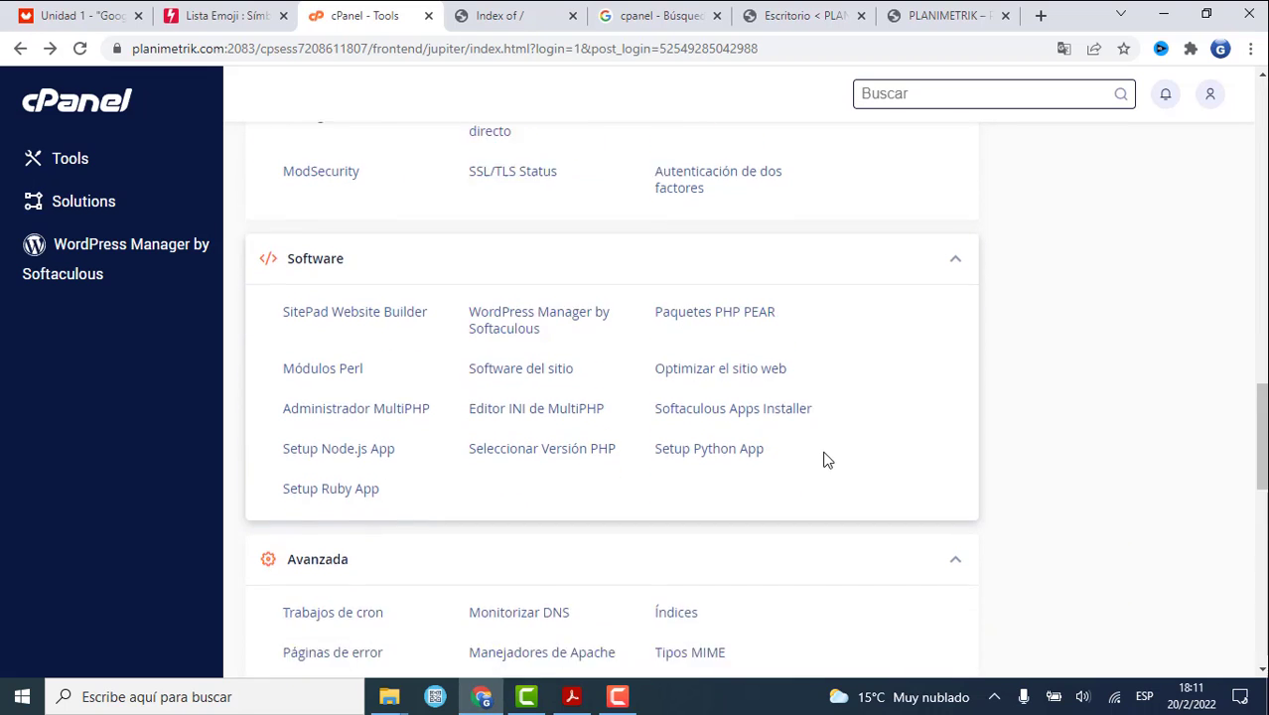
click(908, 24)
scroll(622, 341, up, 4)
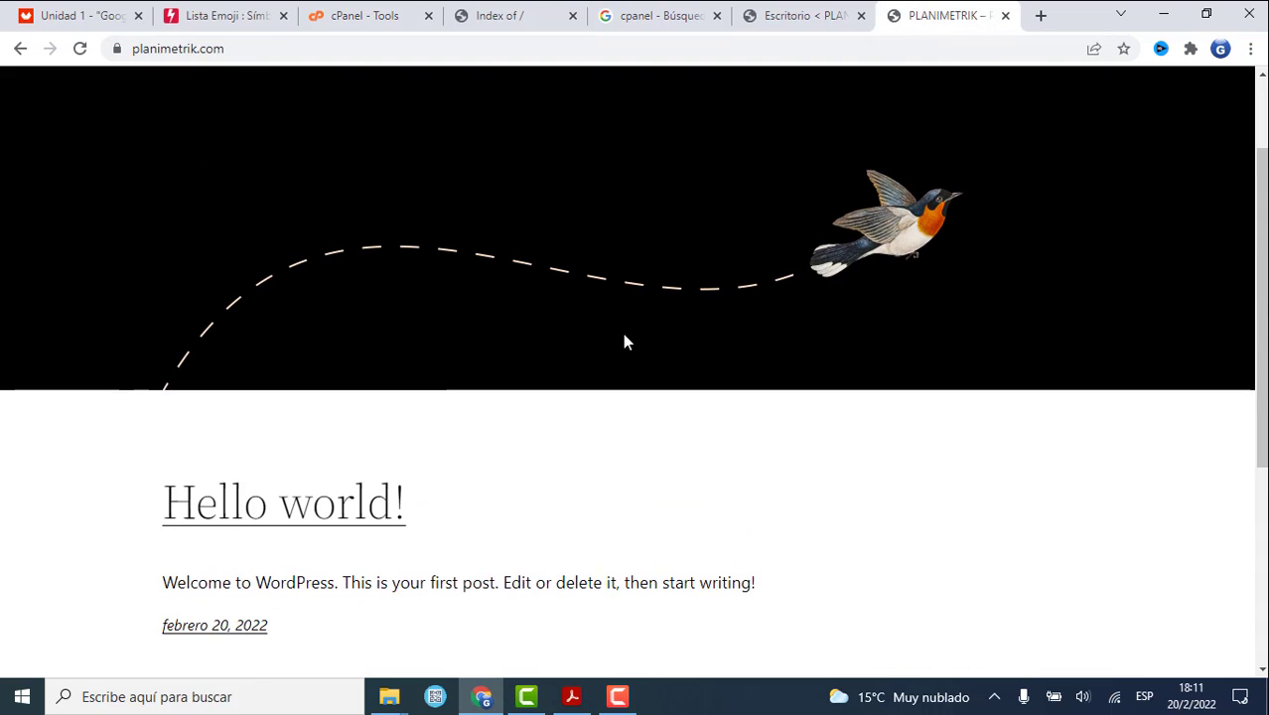
click(804, 26)
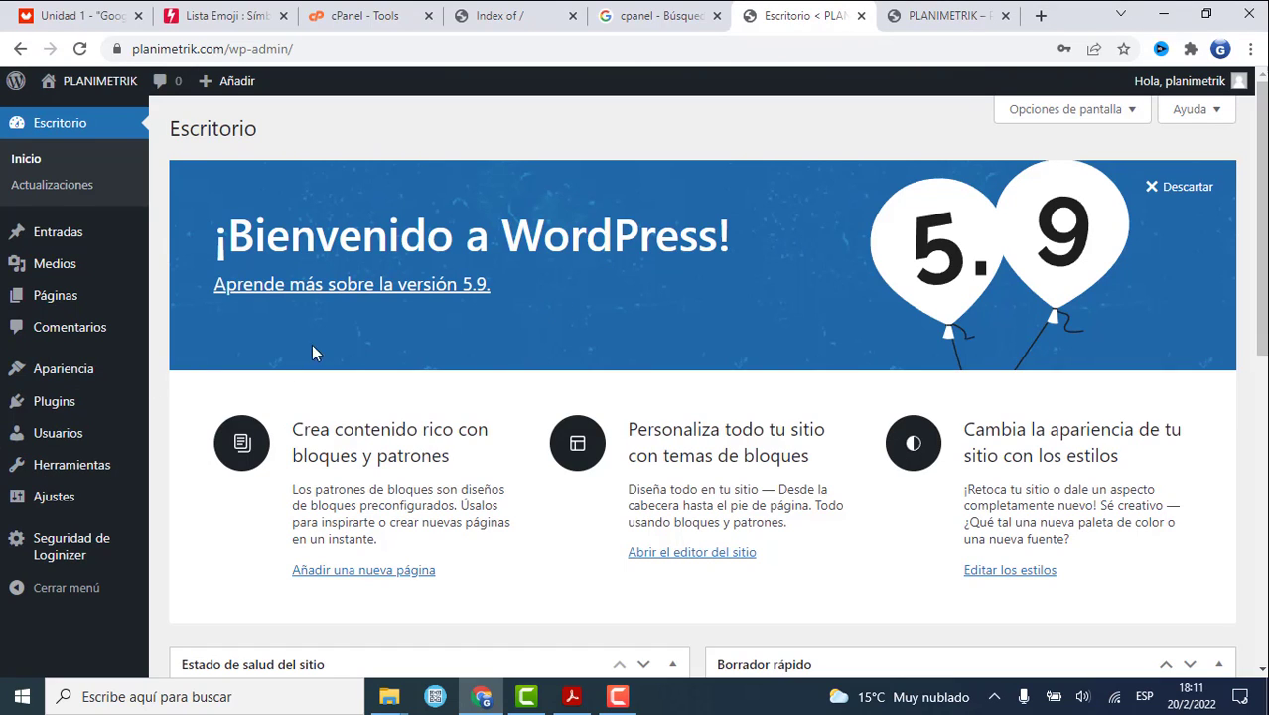
Sign out of cPanel via its user menu's Cierre de sesión
mouse_move(116, 444)
click(372, 16)
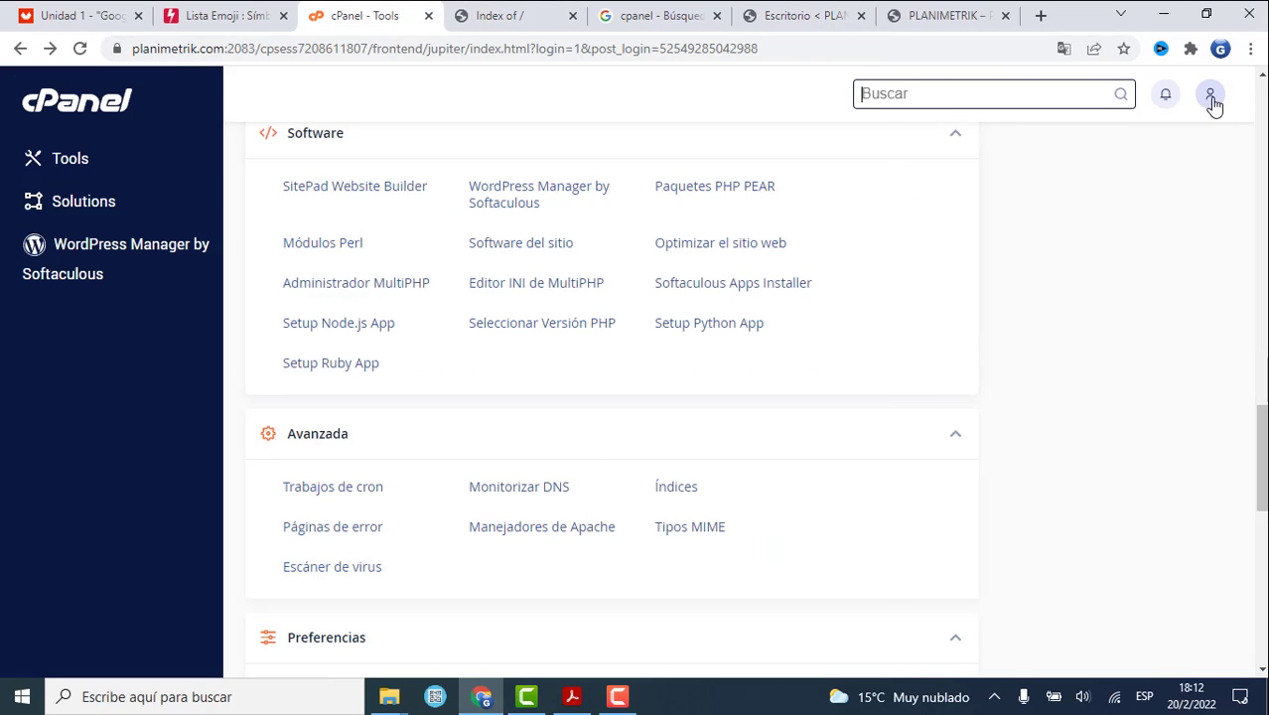
click(1209, 93)
click(972, 672)
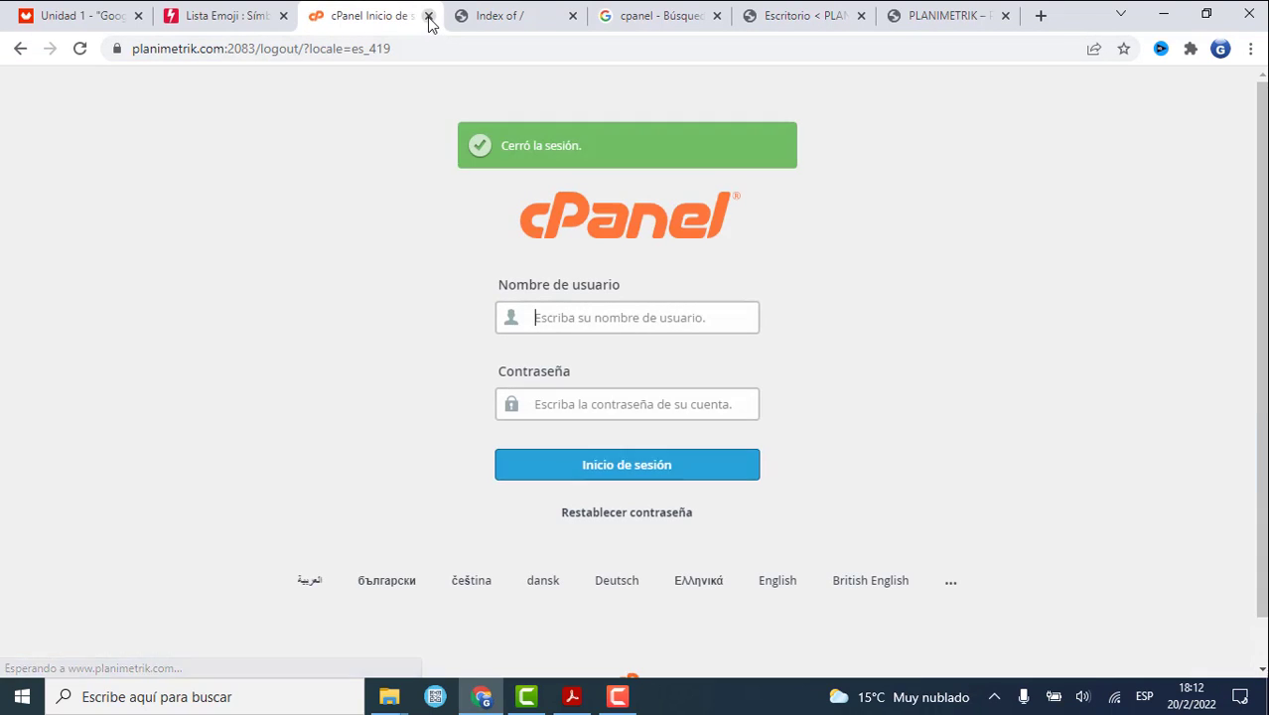
Close the cPanel and Index of / tabs and return to the Escritorio dashboard
click(428, 16)
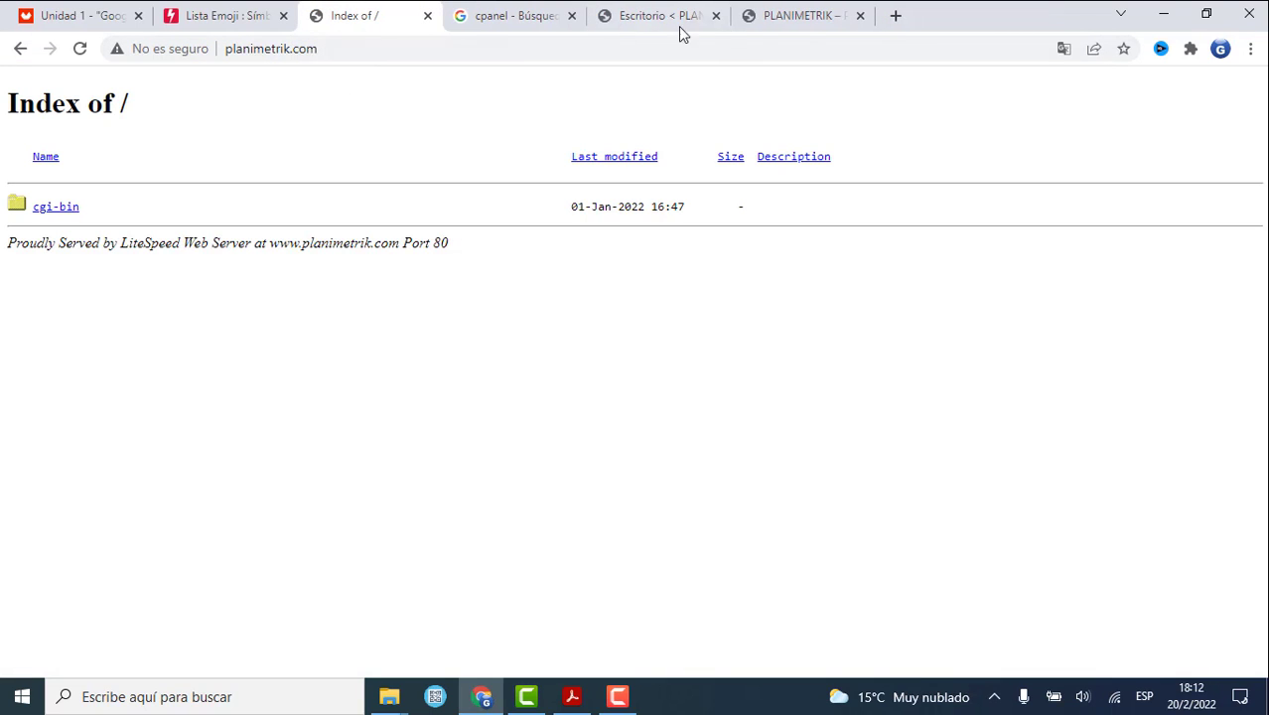
click(428, 16)
click(601, 15)
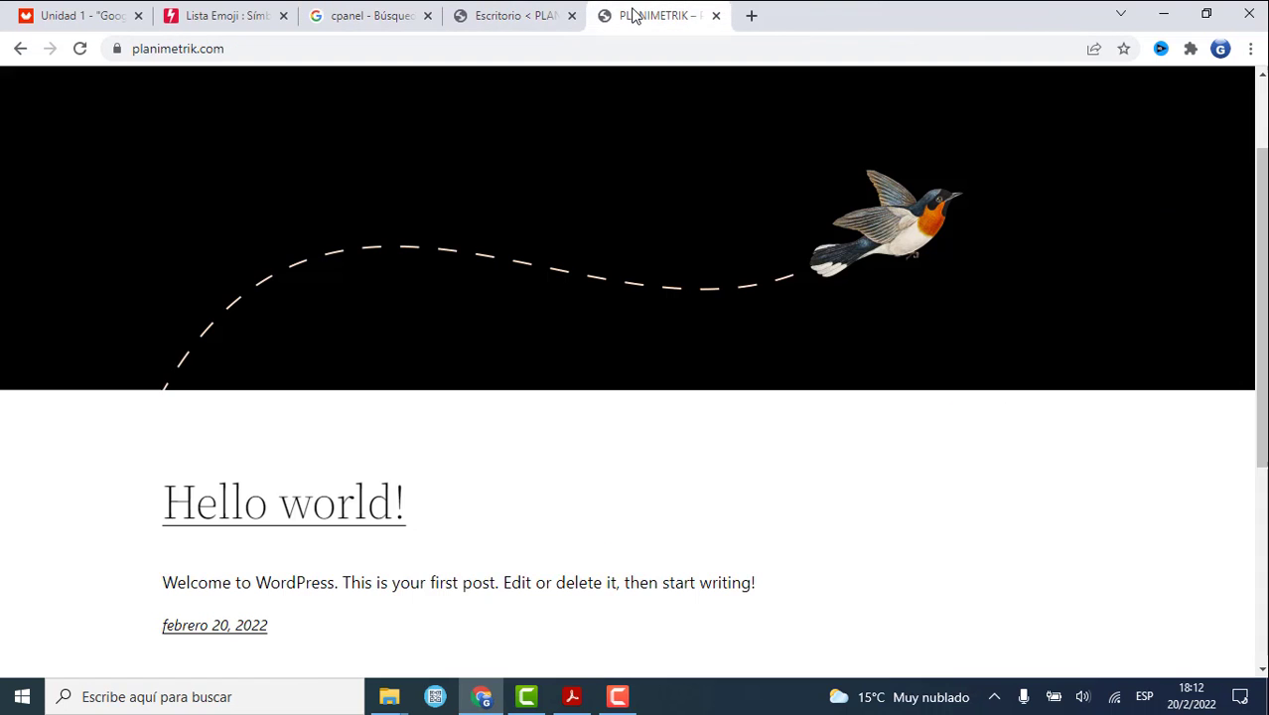
click(652, 17)
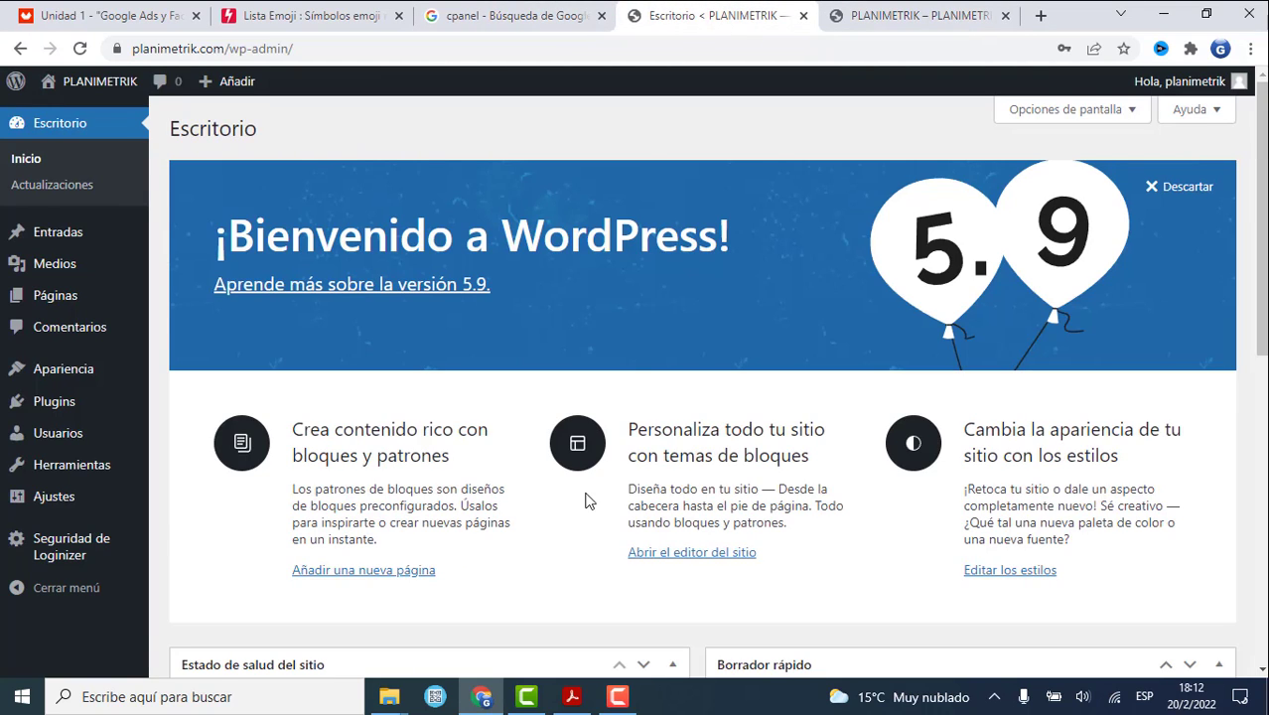